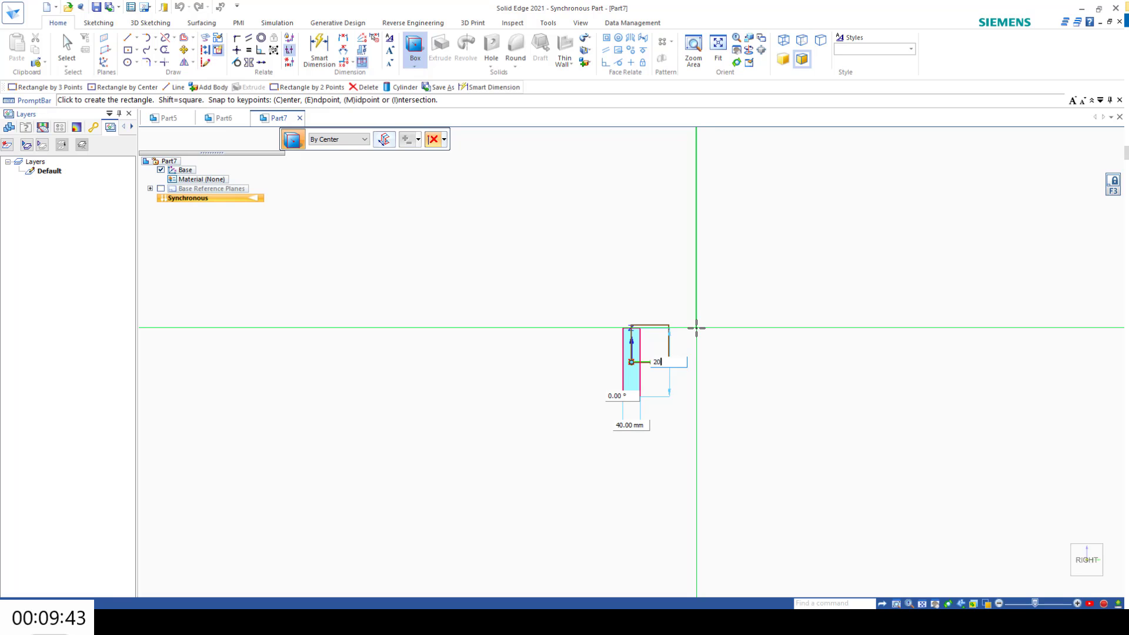
# - Create the centered box with a 40 × 20 mm profile and a 12 mm depth
pyautogui.press('Tab')
pyautogui.press('Return')
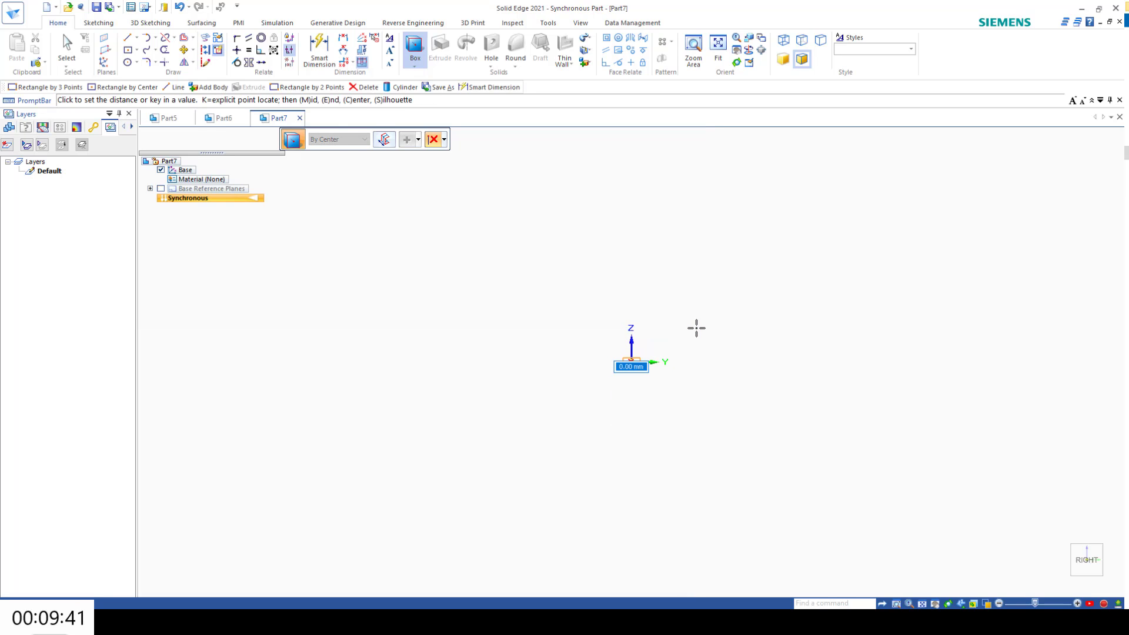
pyautogui.write('10')
pyautogui.press('Return')
pyautogui.press('Escape')
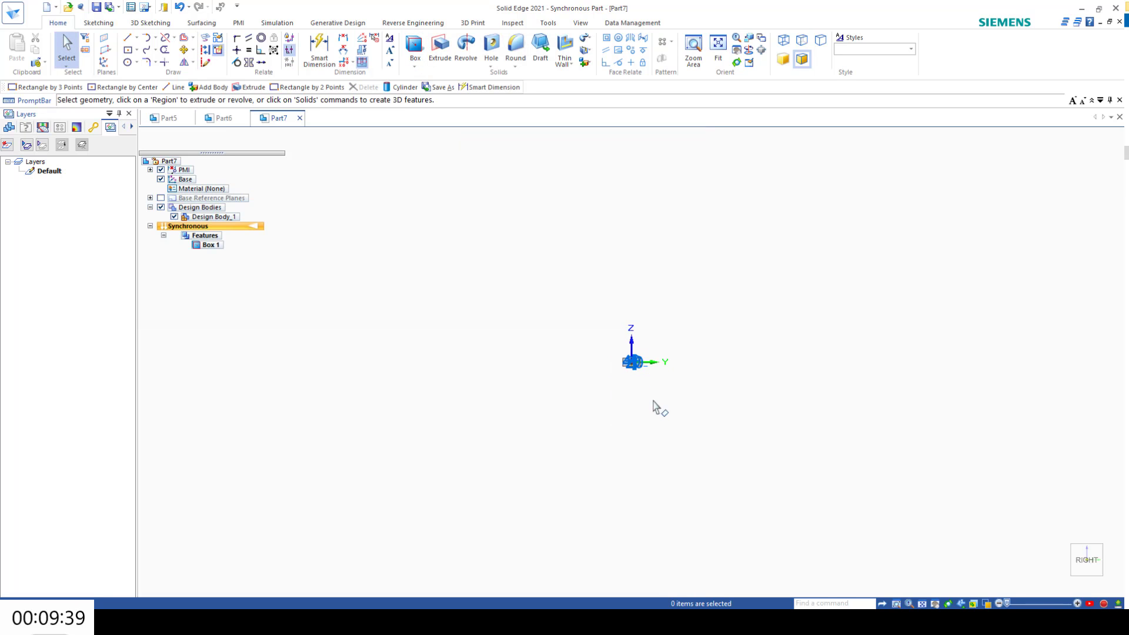
# - Sketch a line across the box's top face between the midpoints of its two 40 mm edges
pyautogui.click(921, 605)
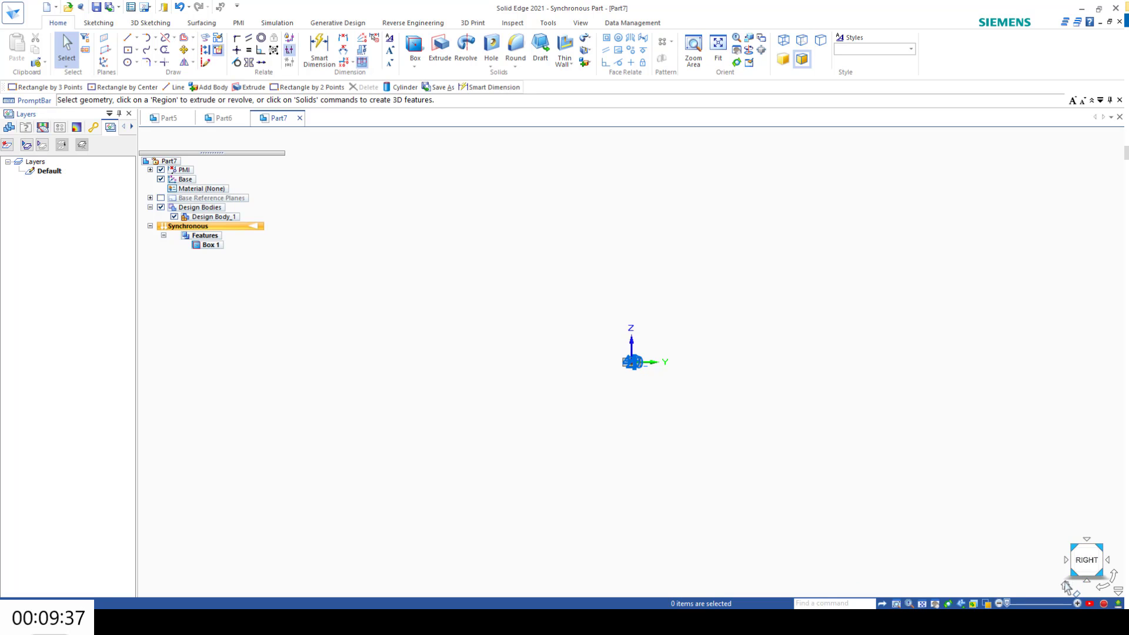
pyautogui.click(1066, 586)
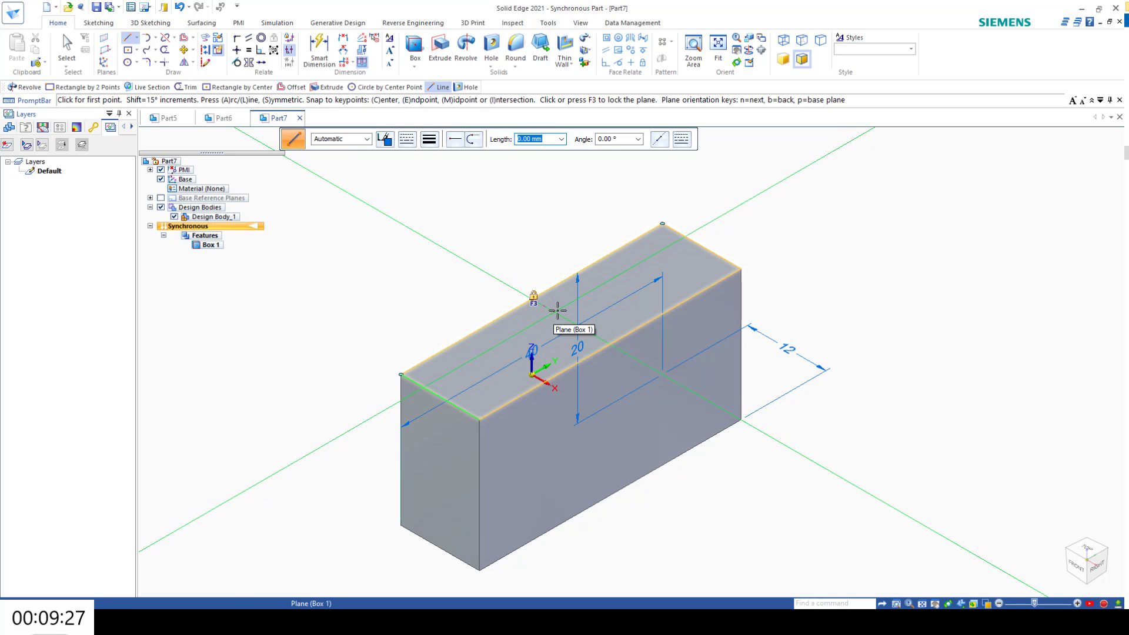
pyautogui.moveTo(558, 311); pyautogui.dragTo(540, 344, button='middle')
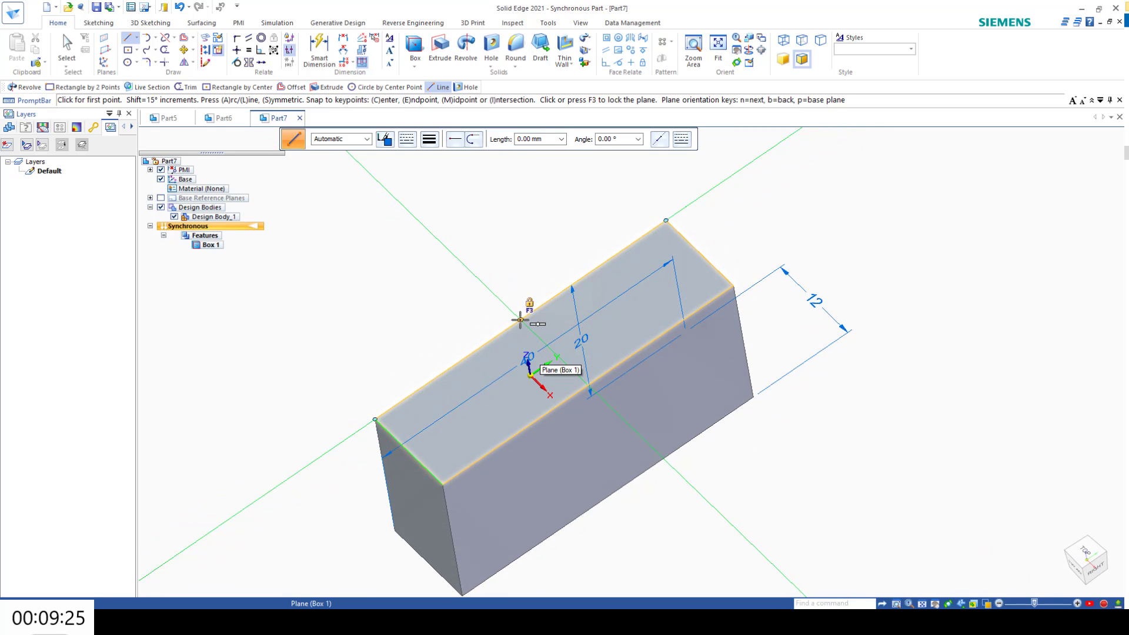
pyautogui.click(520, 320)
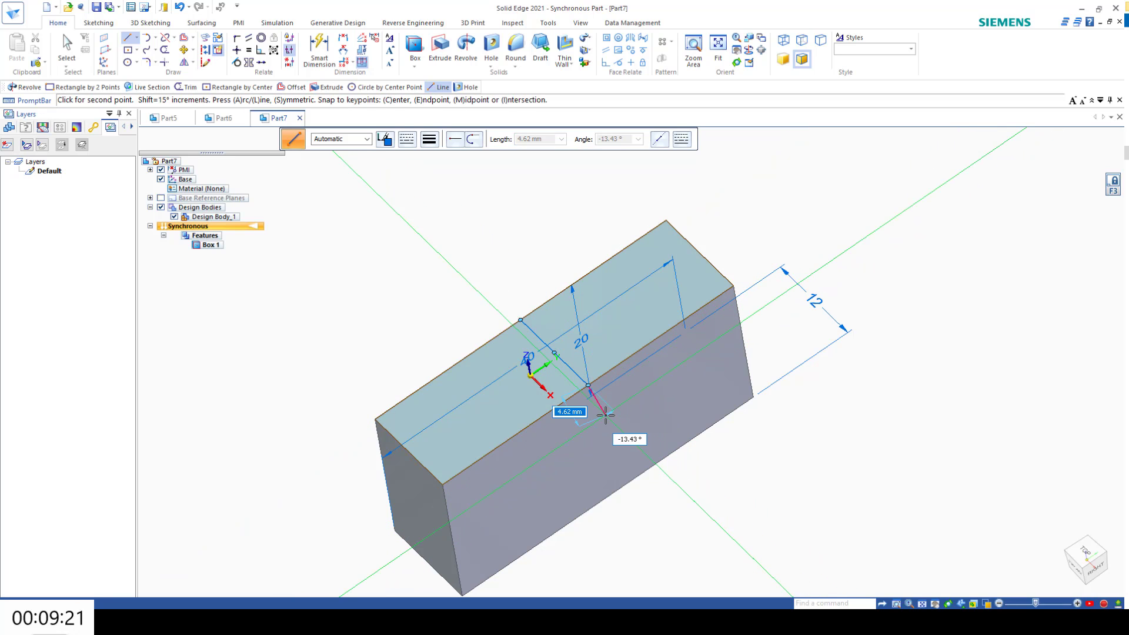
pyautogui.click(589, 386)
pyautogui.press('Escape')
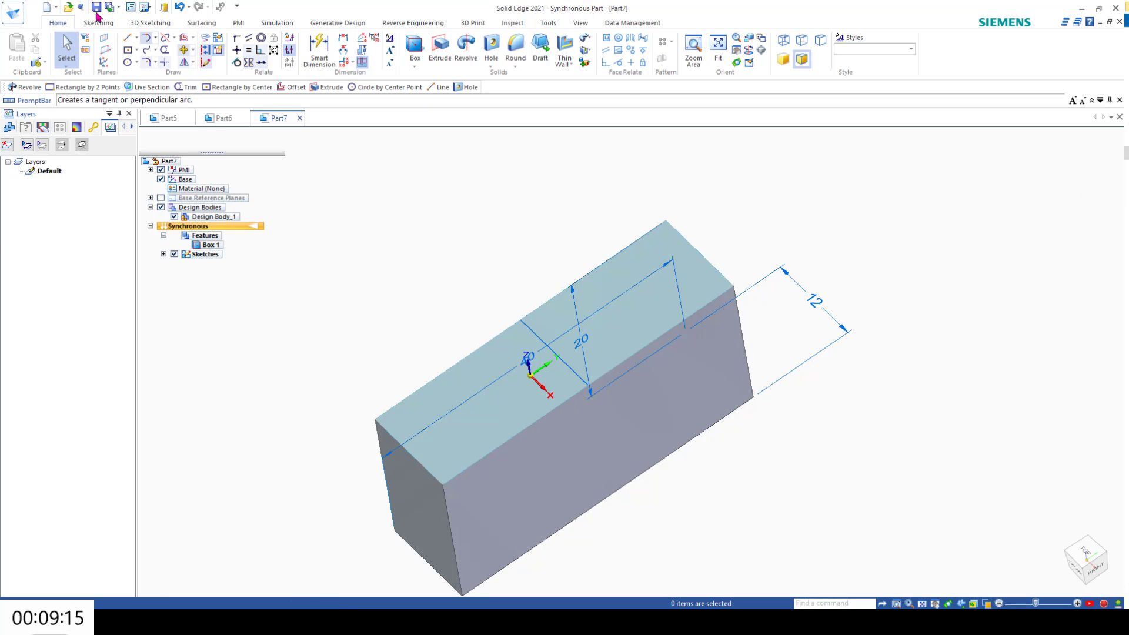
# - Sketch a 20 mm vertical line on the right-view face, from the bottom edge's midpoint to the top edge's midpoint
pyautogui.click(127, 38)
pyautogui.click(588, 388)
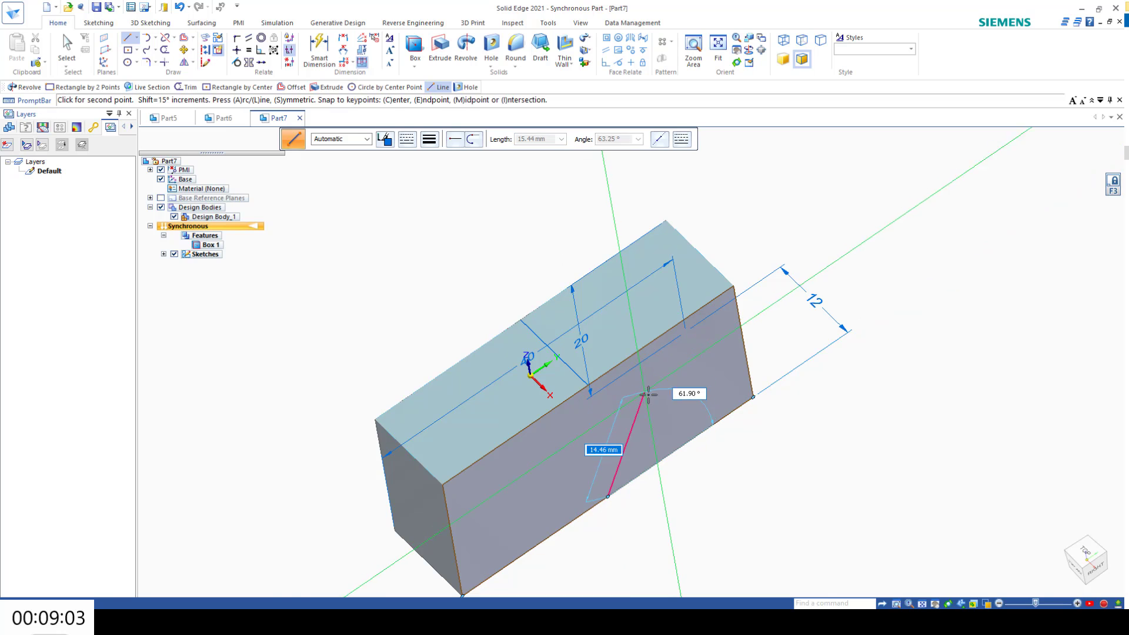
pyautogui.click(589, 386)
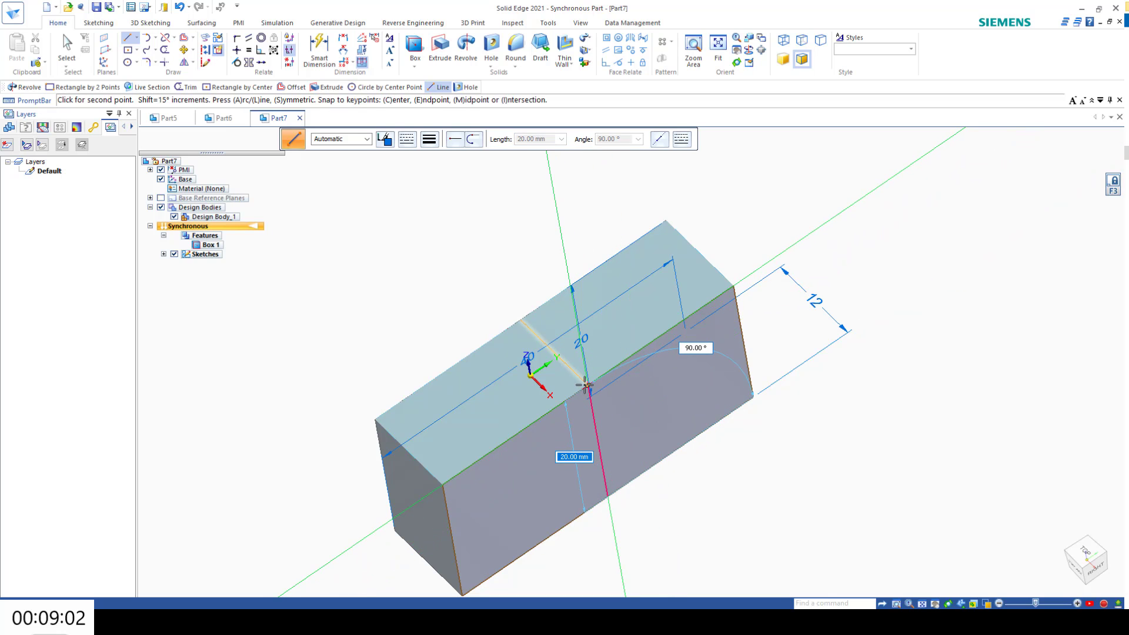
pyautogui.rightClick(842, 375)
# - Sketch a 14 × 14 mm two-point rectangle at 180° from the upper-right corner of the 40 × 20 mm face
pyautogui.moveTo(706, 504); pyautogui.dragTo(724, 448, button='middle')
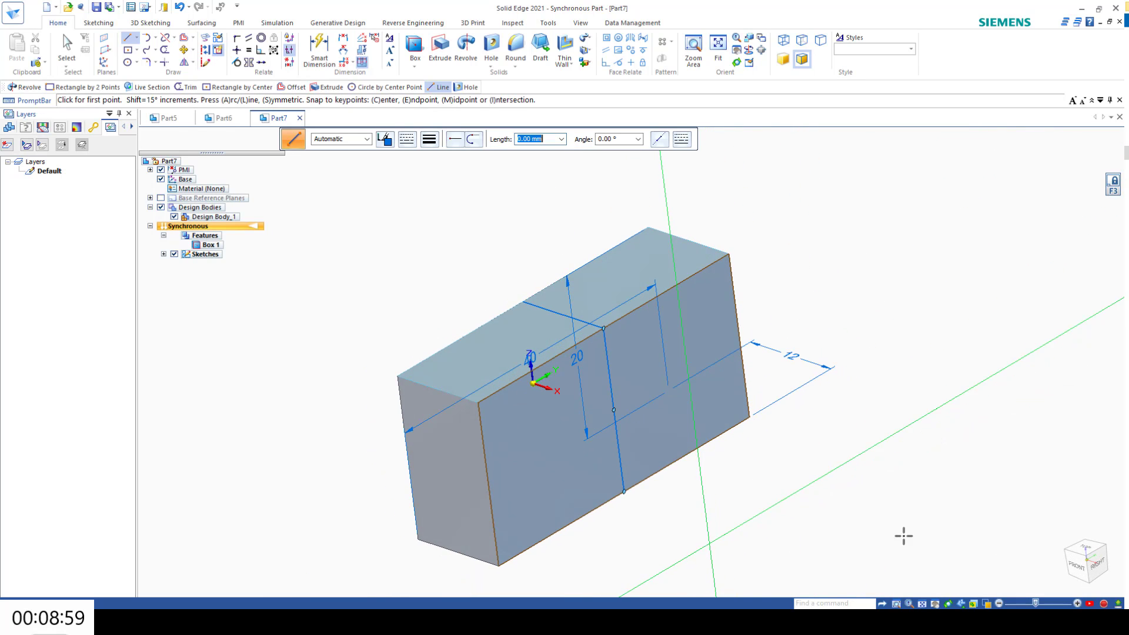
pyautogui.click(1108, 568)
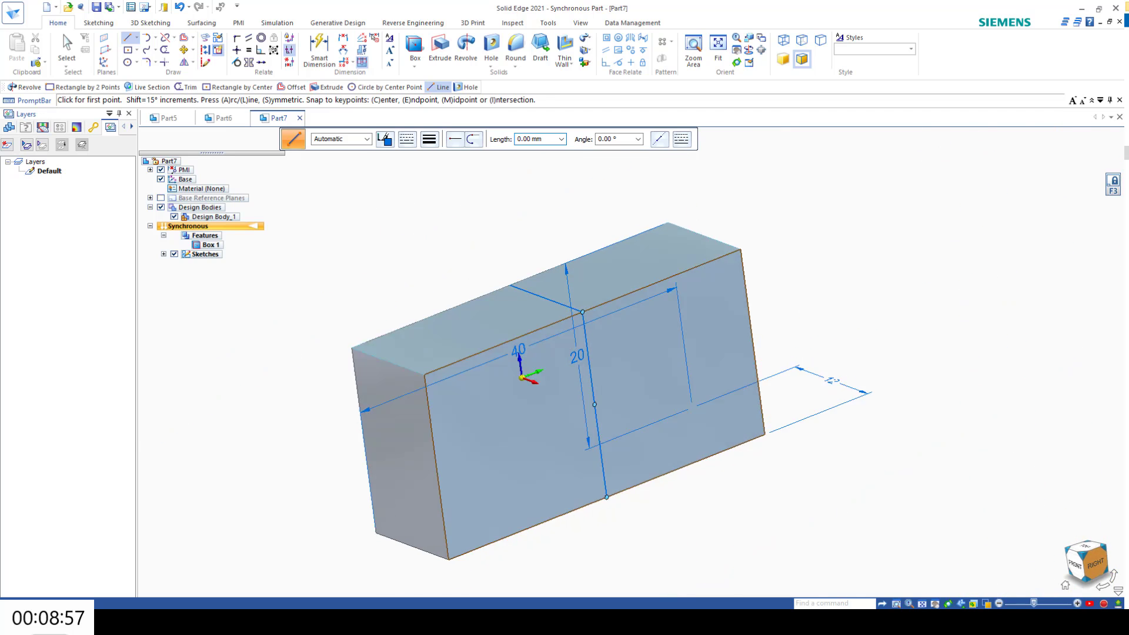
pyautogui.click(136, 50)
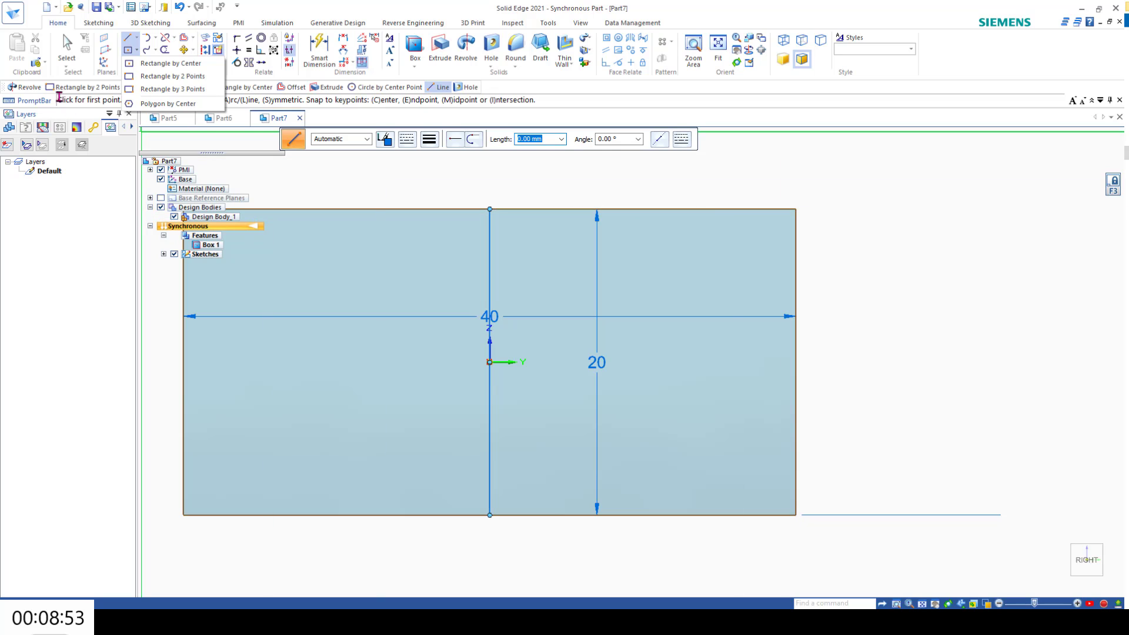
pyautogui.click(172, 77)
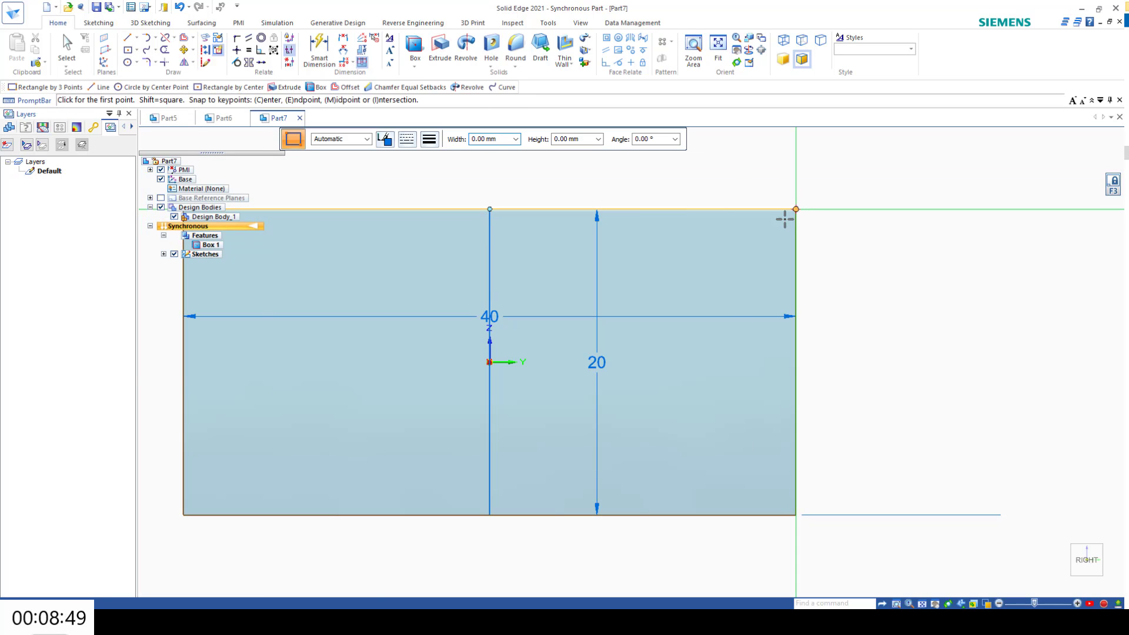
pyautogui.click(796, 209)
pyautogui.press('Tab')
pyautogui.write('14')
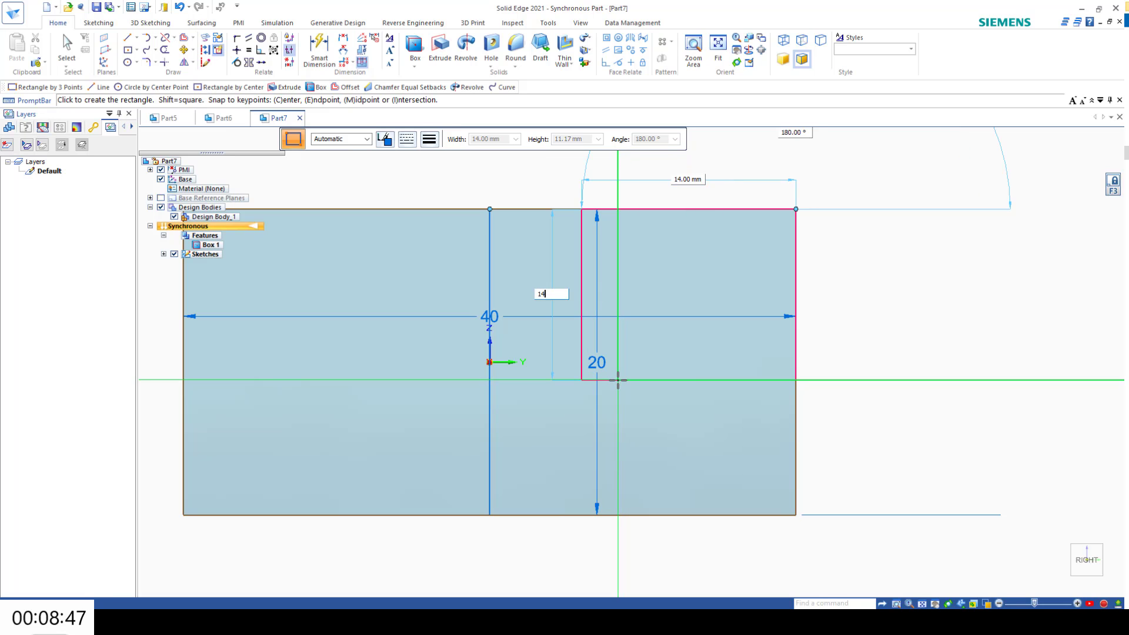
pyautogui.press('Tab')
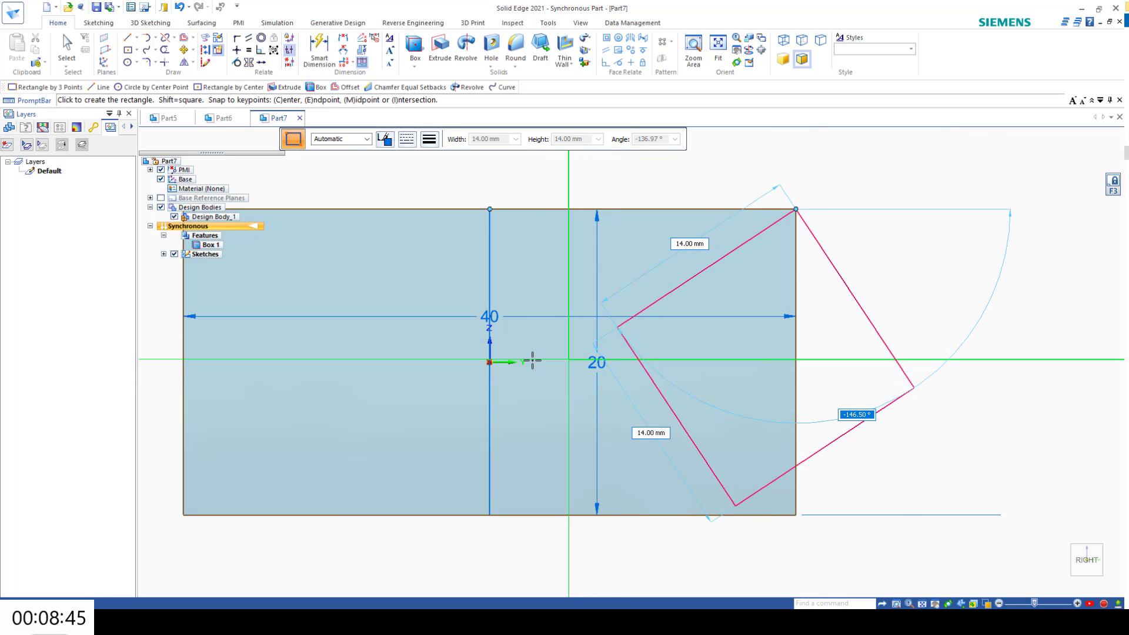
pyautogui.write('18')
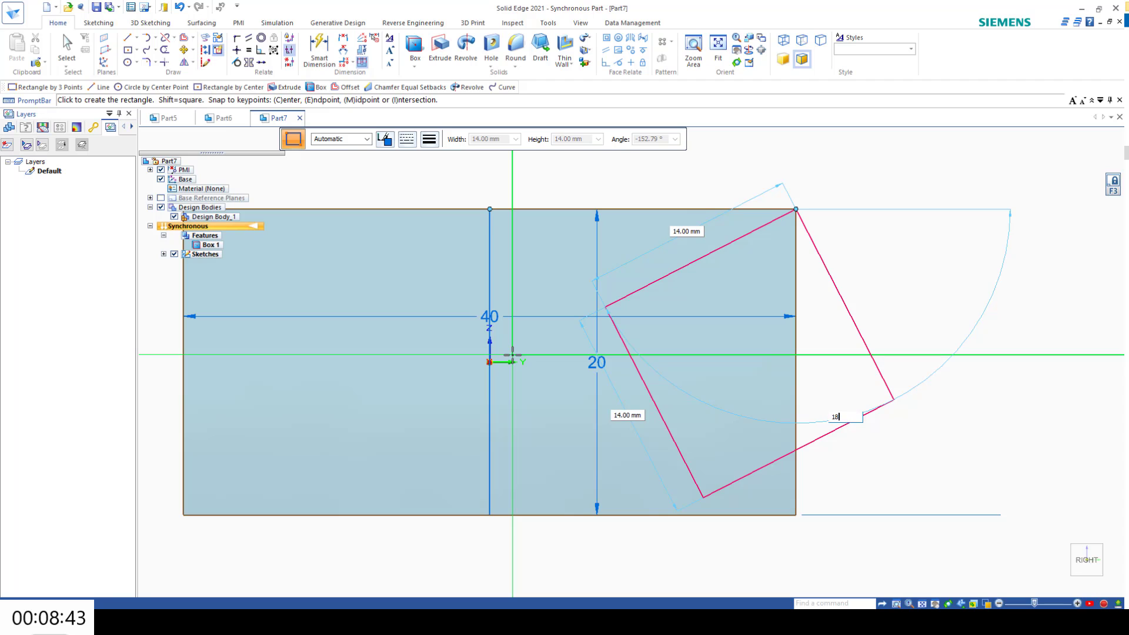
pyautogui.write('0')
pyautogui.press('Return')
# - Sketch a matching 14 × 14 mm rectangle from the face's upper-left corner at 0°
pyautogui.keyDown('shift'); pyautogui.moveTo(353, 341); pyautogui.dragTo(751, 344, button='middle'); pyautogui.keyUp('shift')
pyautogui.click(581, 210)
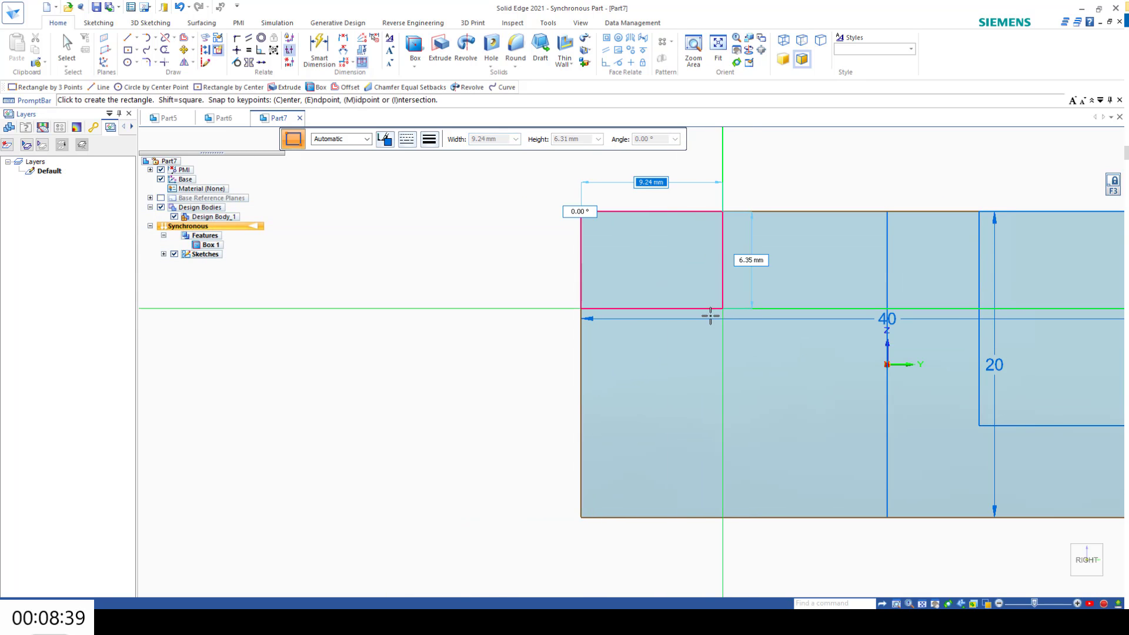
pyautogui.press('Tab')
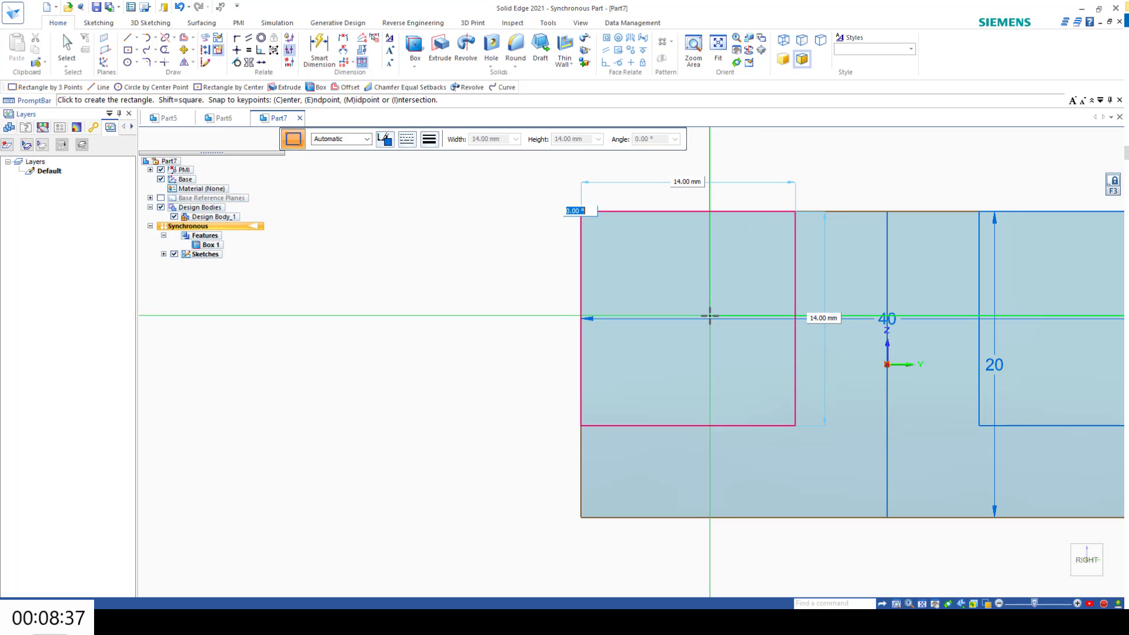
pyautogui.click(710, 316)
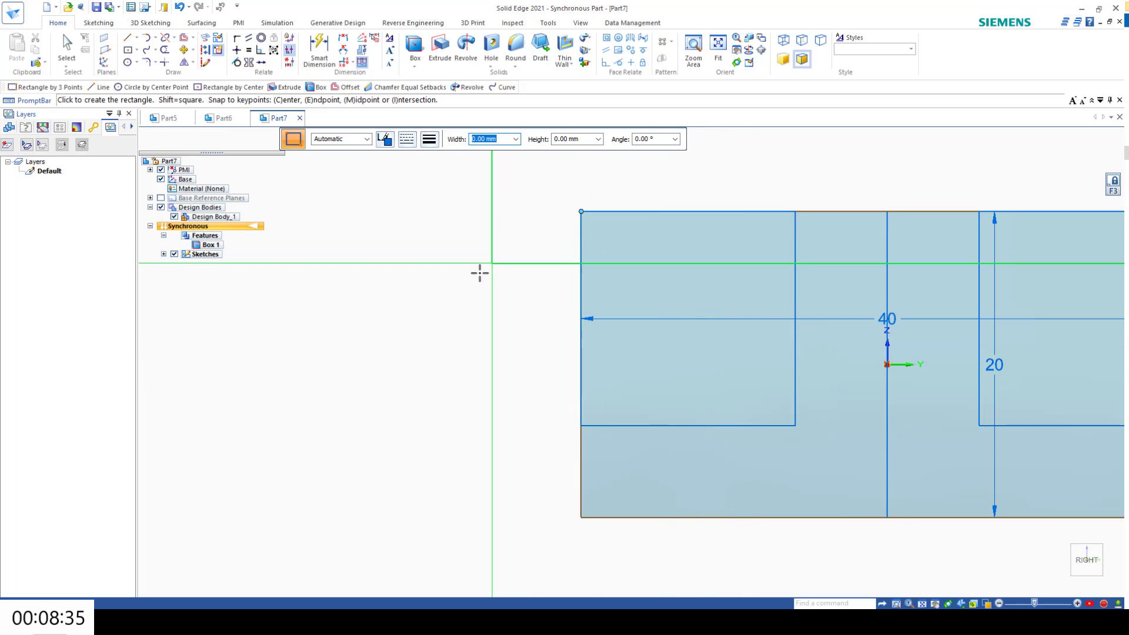
# - Extrude the upper-left 14 mm square region as a cut through the block's full depth
pyautogui.moveTo(479, 270); pyautogui.dragTo(476, 237, button='middle')
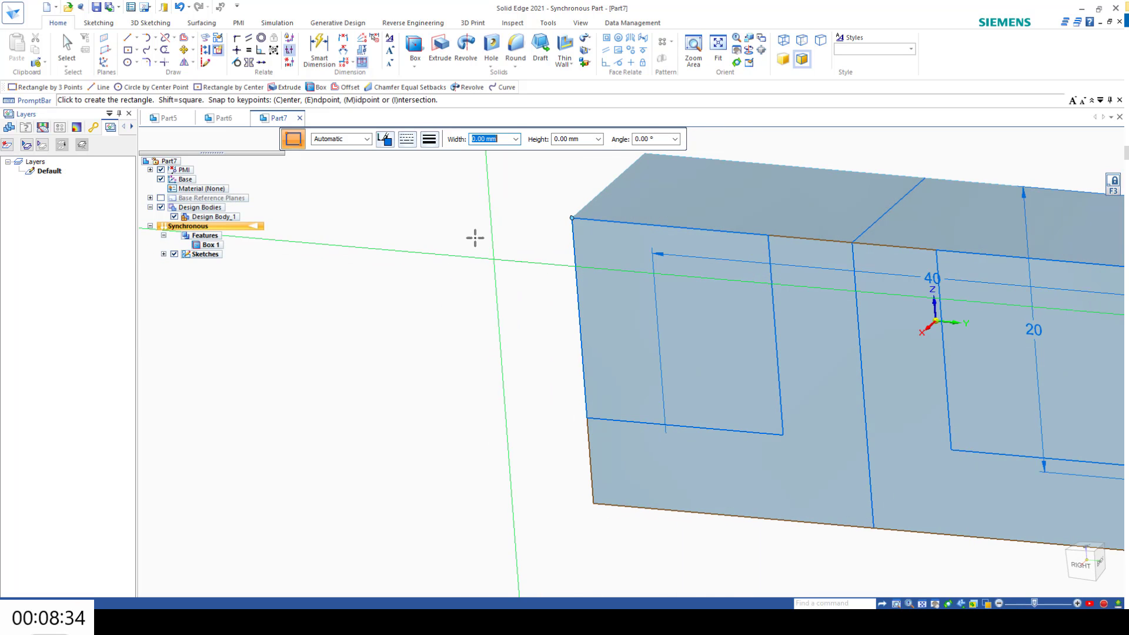
pyautogui.click(440, 47)
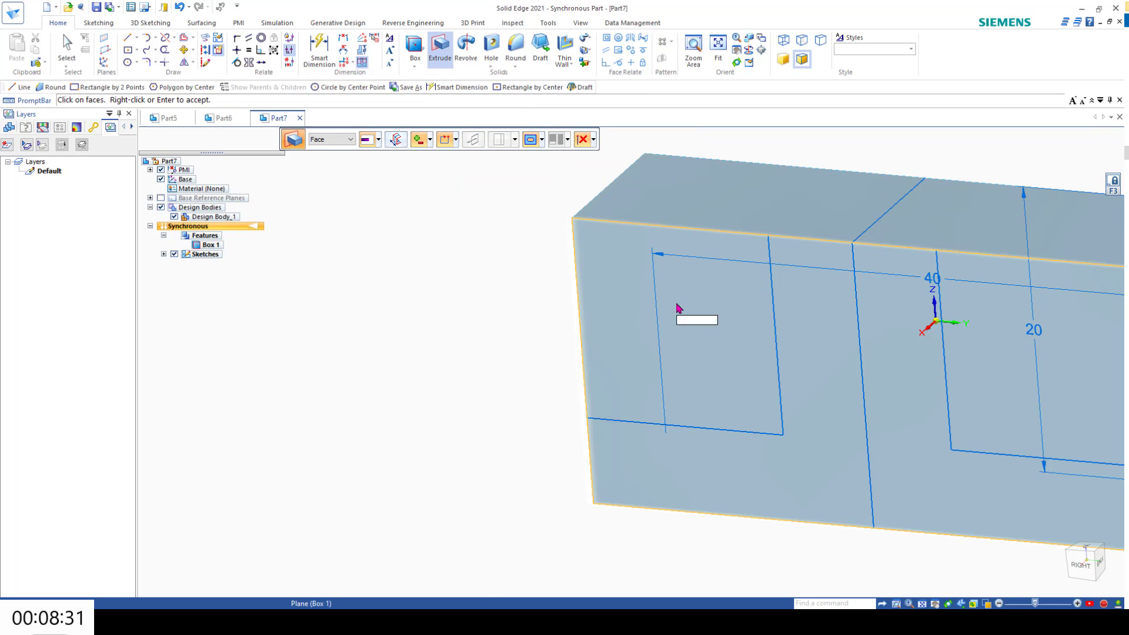
pyautogui.rightClick(679, 308)
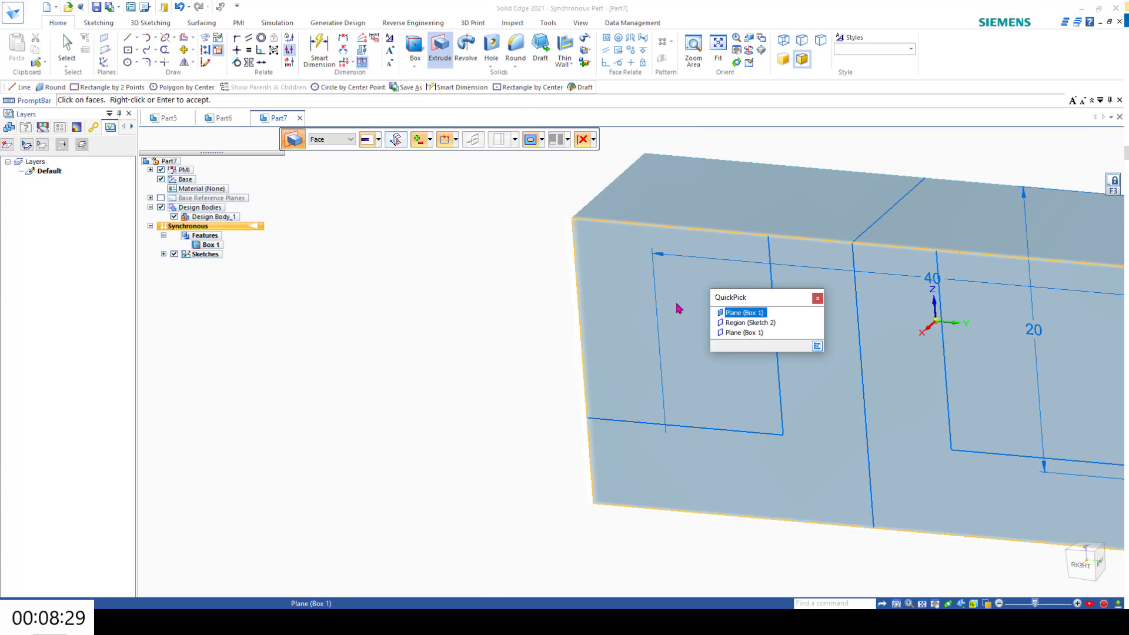
pyautogui.click(751, 323)
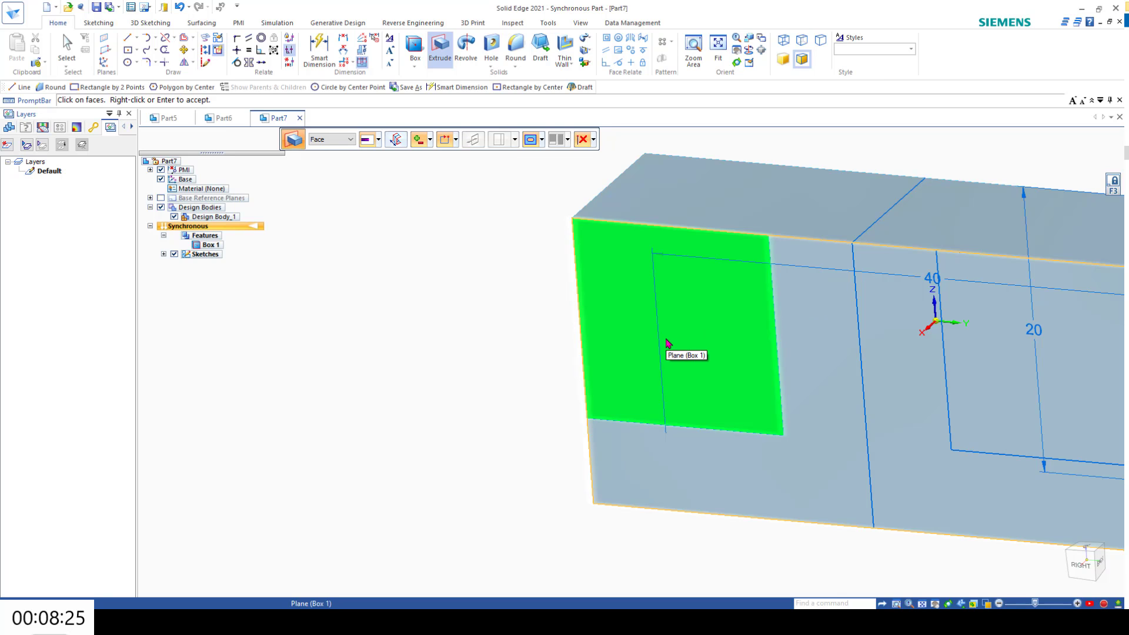
pyautogui.rightClick(669, 343)
pyautogui.click(765, 238)
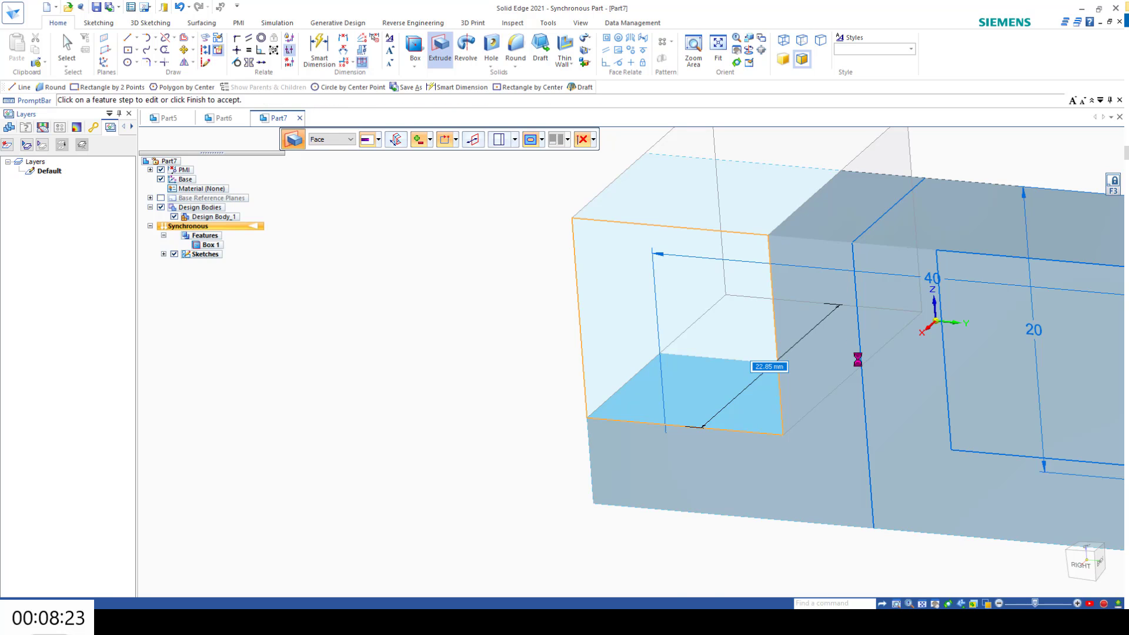
# - Cut the upper-right 14 mm square region through the block's full depth to form an inverted T
pyautogui.keyDown('shift'); pyautogui.moveTo(859, 365); pyautogui.dragTo(486, 298, button='middle'); pyautogui.keyUp('shift')
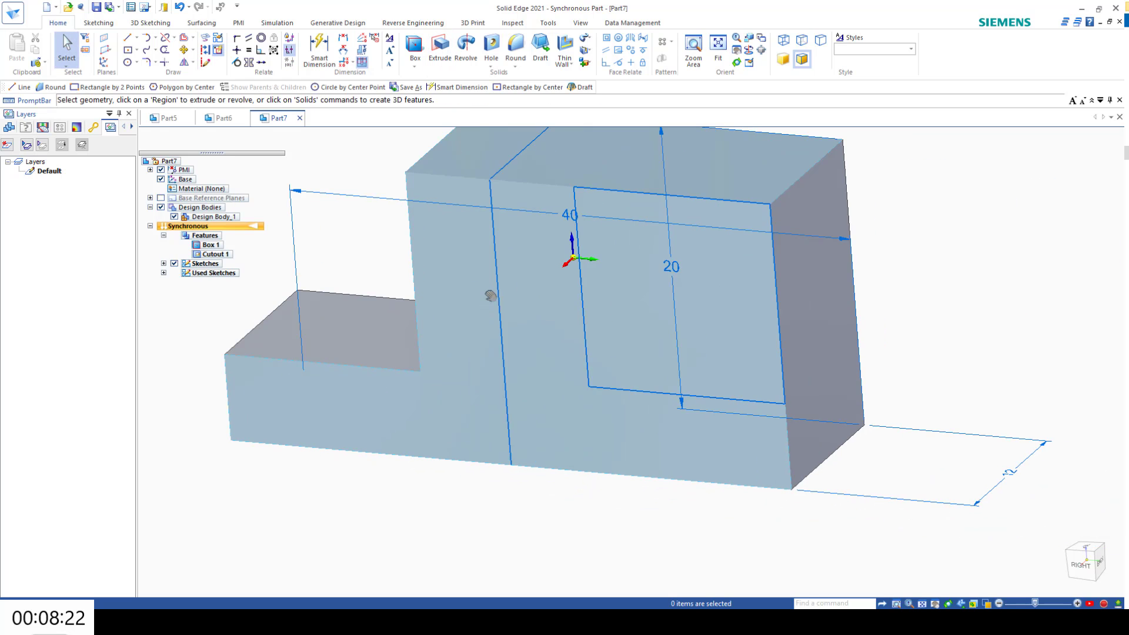
pyautogui.click(701, 314)
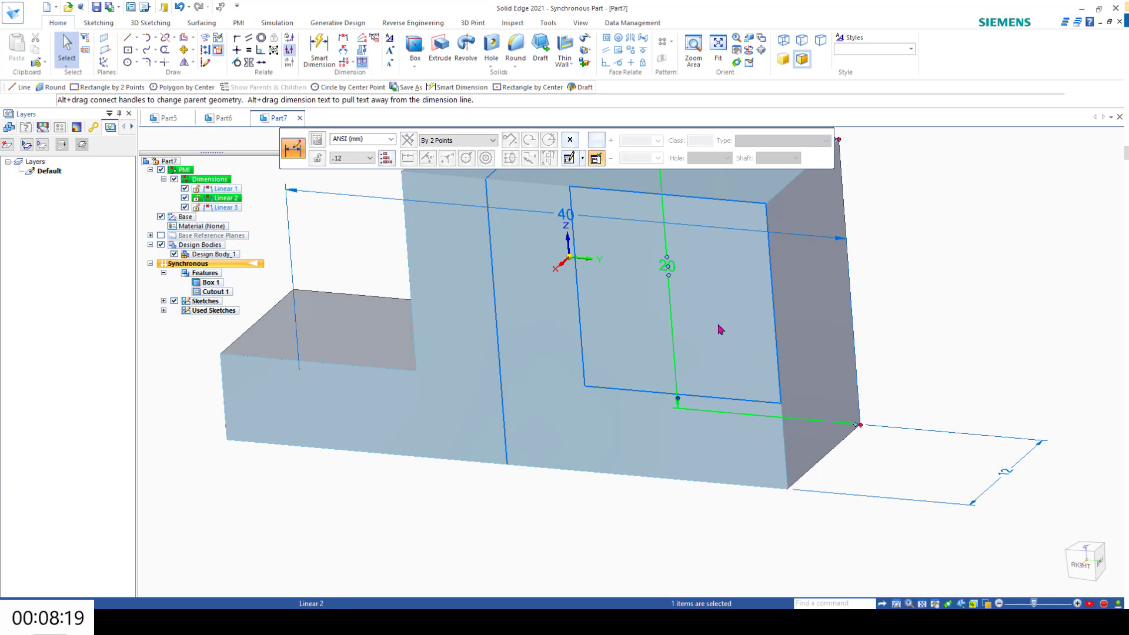
pyautogui.rightClick(714, 300)
pyautogui.press('Escape')
pyautogui.press('Escape')
pyautogui.click(66, 45)
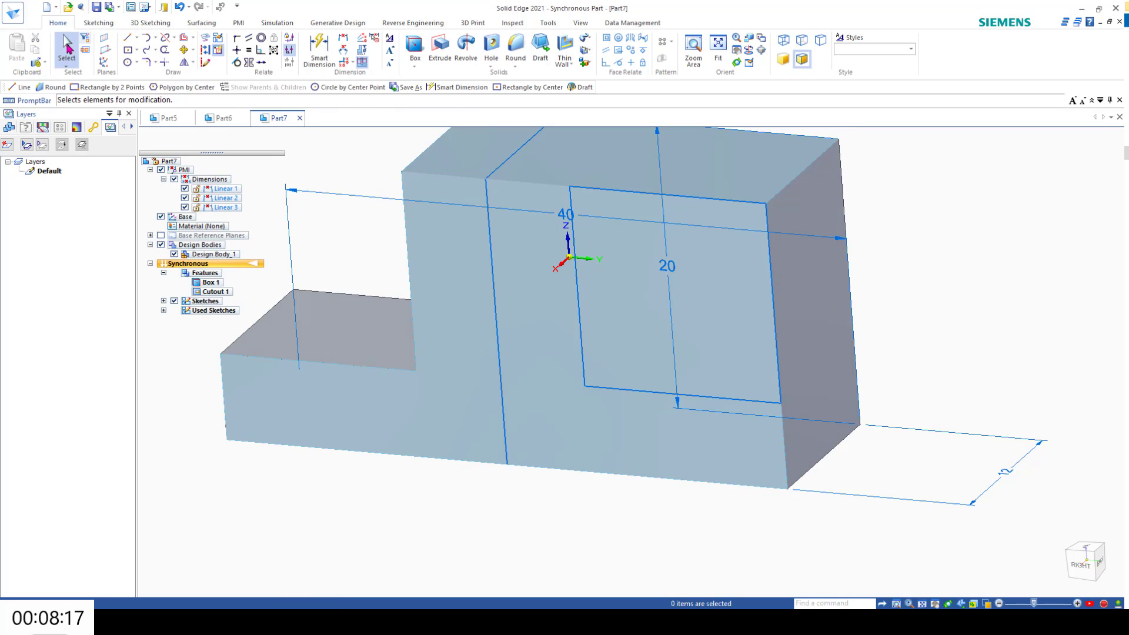
pyautogui.click(708, 326)
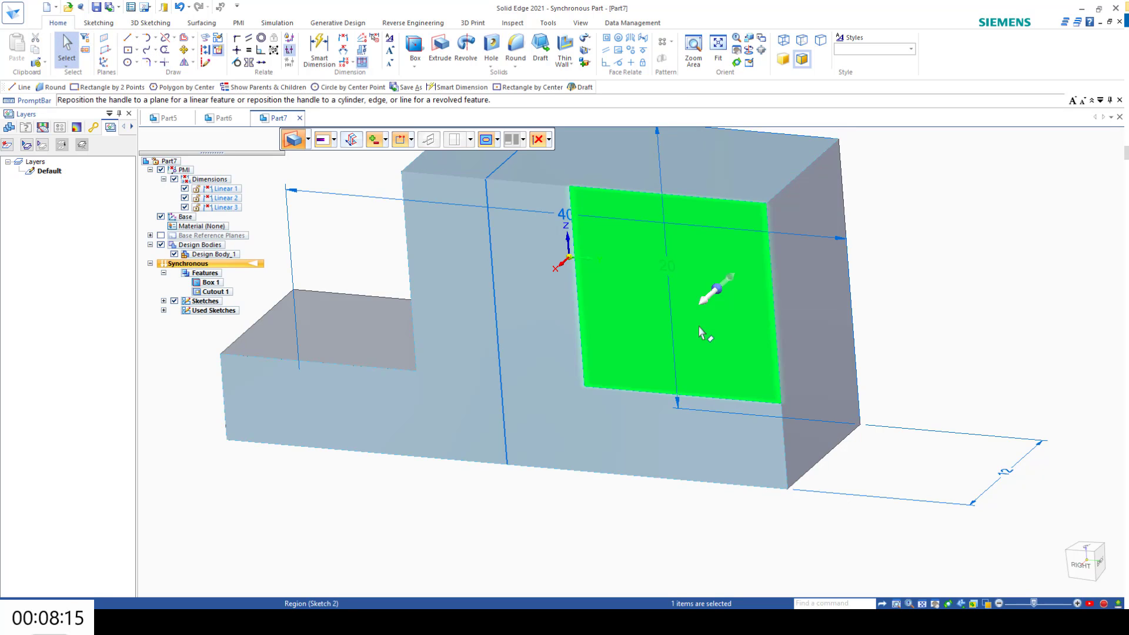
pyautogui.click(709, 301)
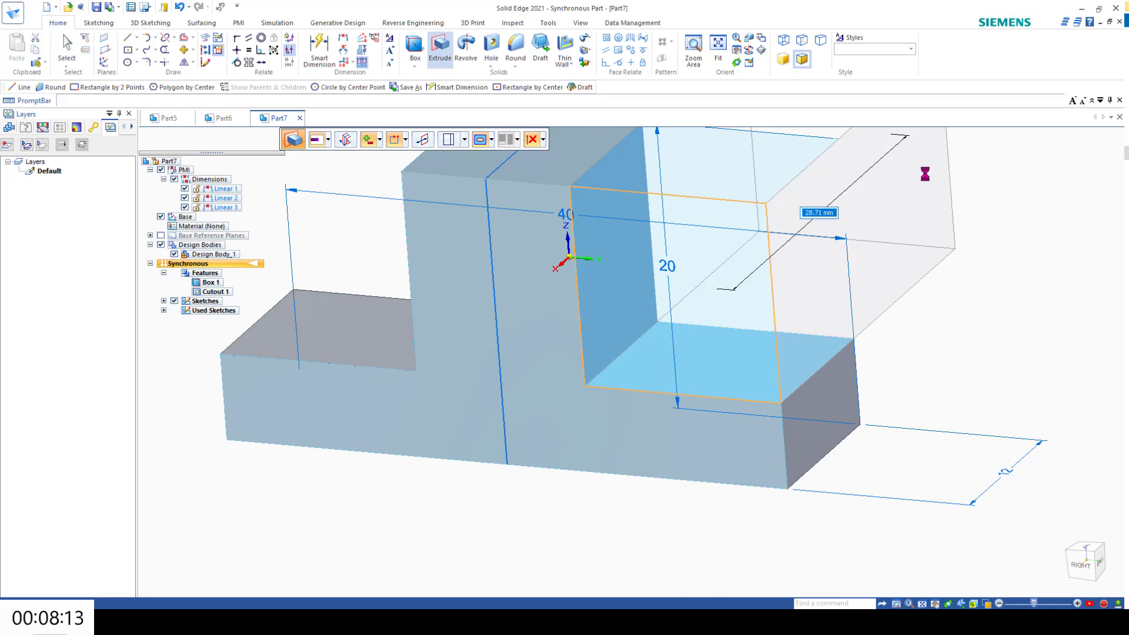
pyautogui.click(943, 223)
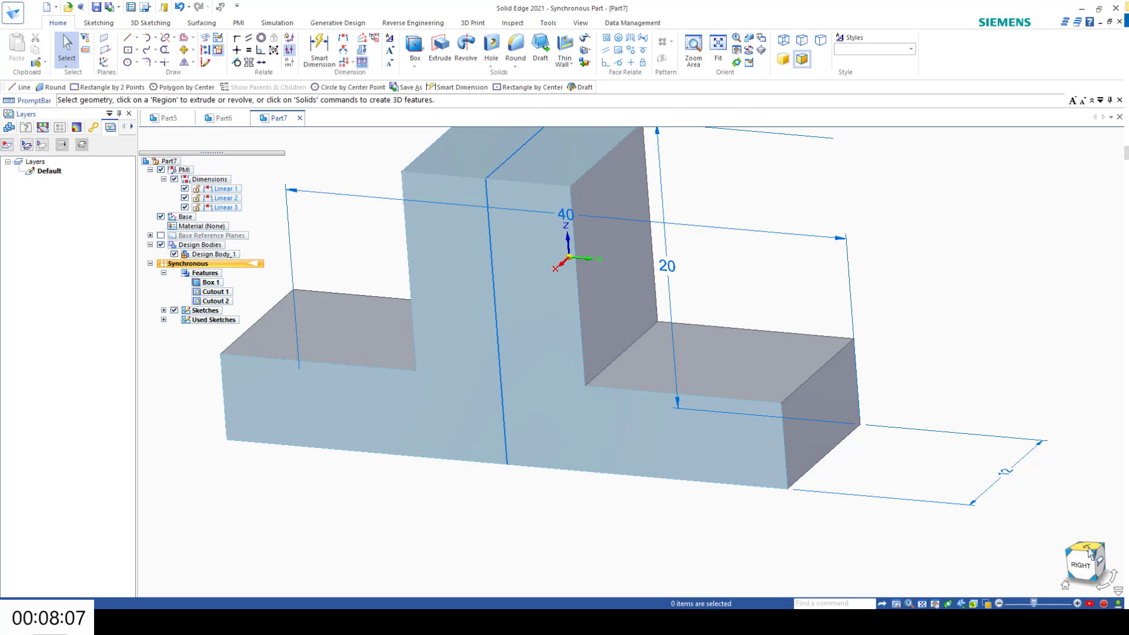
# - In the top view, sketch a diagonal line about 12.8 mm long from near the raised block's lower-right corner to its upper edge's midpoint
pyautogui.click(1087, 549)
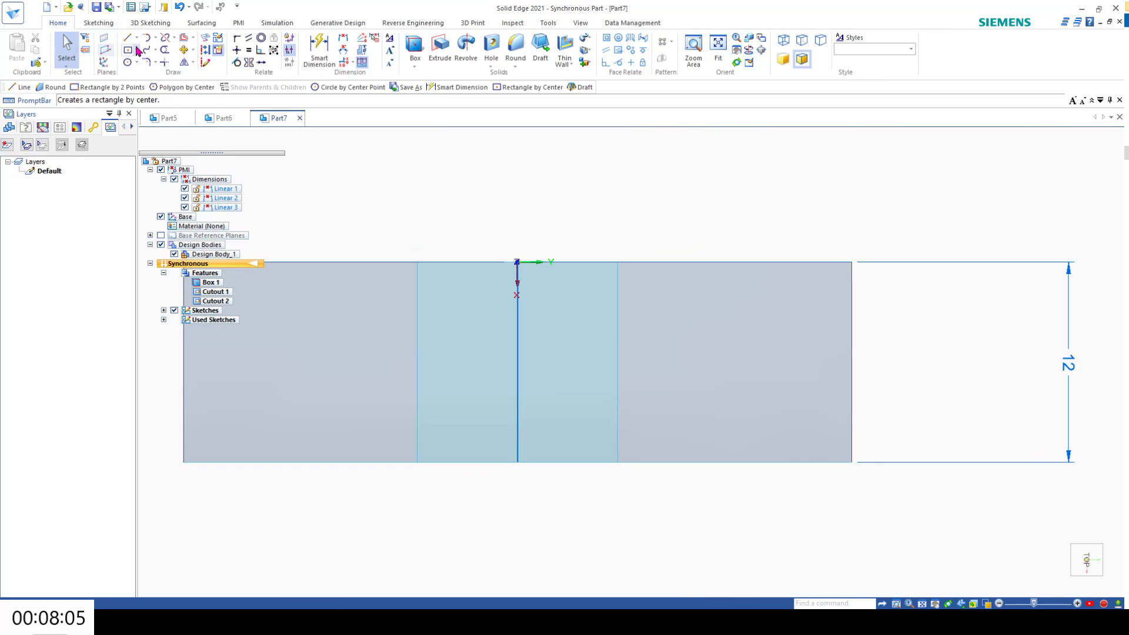
pyautogui.press('l')
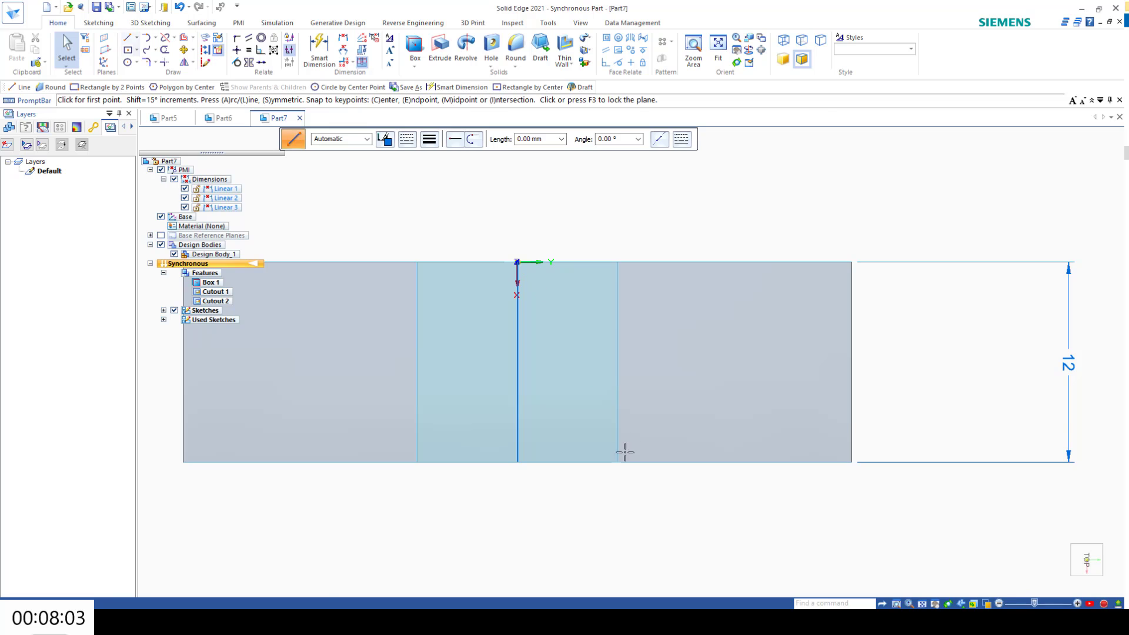
pyautogui.click(612, 453)
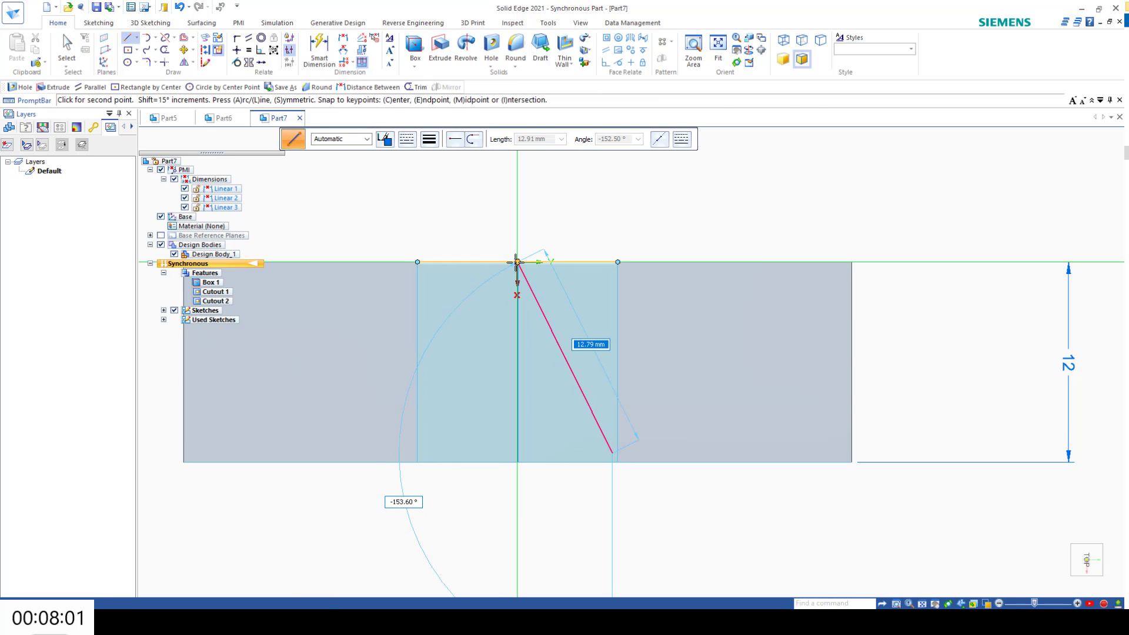
pyautogui.click(518, 261)
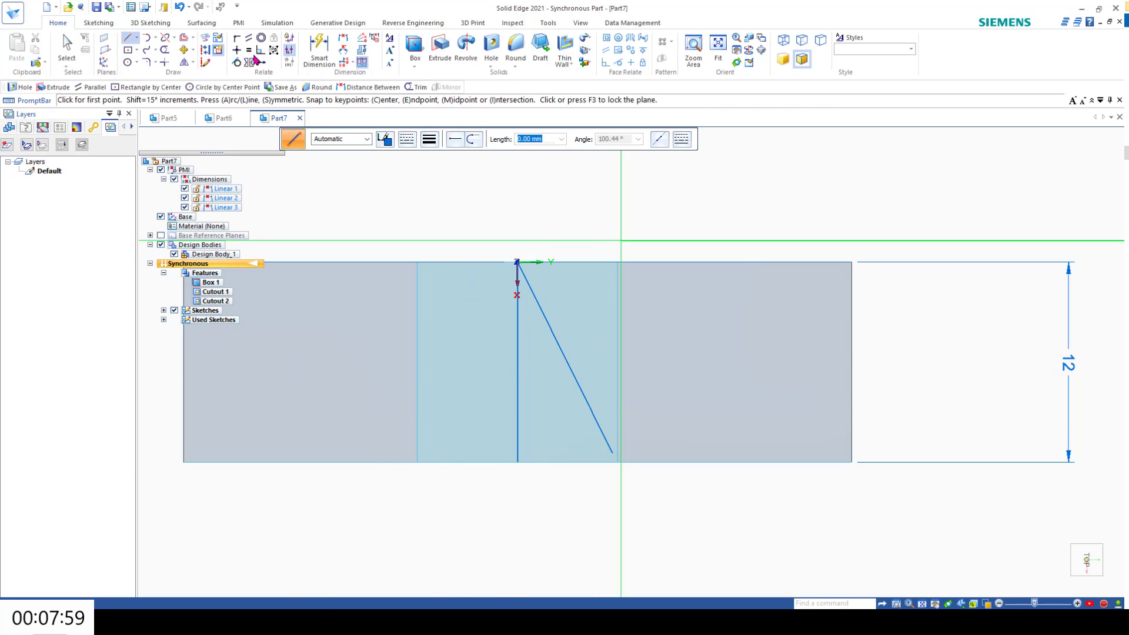
# - Sketch a center rectangle 6 mm wide and 2 mm high at 0° on the diagonal line's midpoint
pyautogui.click(131, 51)
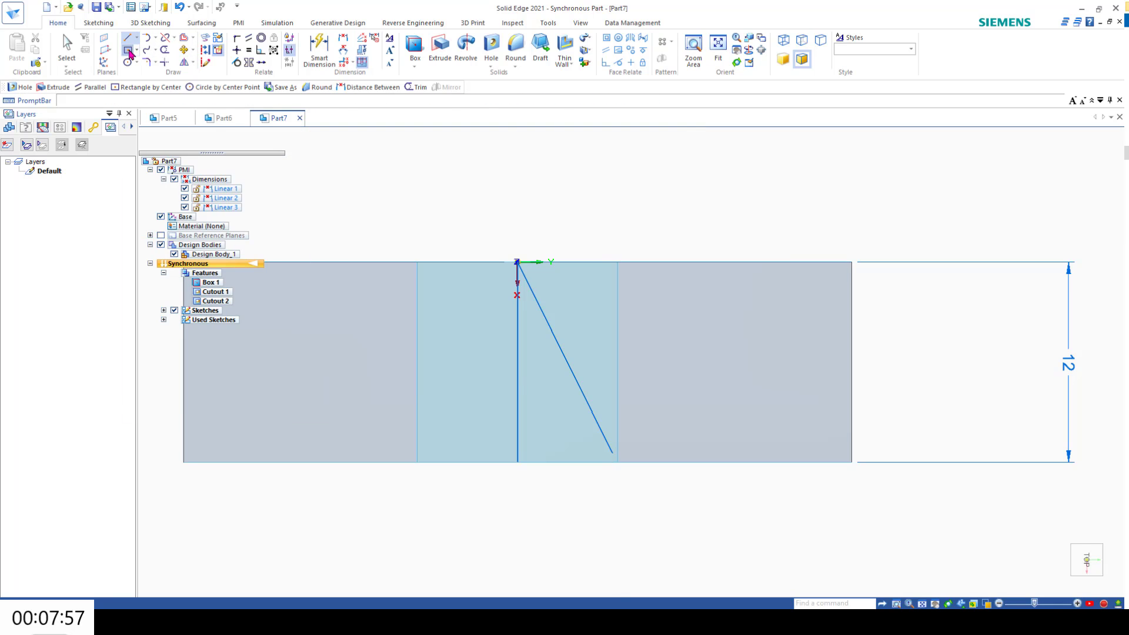
pyautogui.click(565, 358)
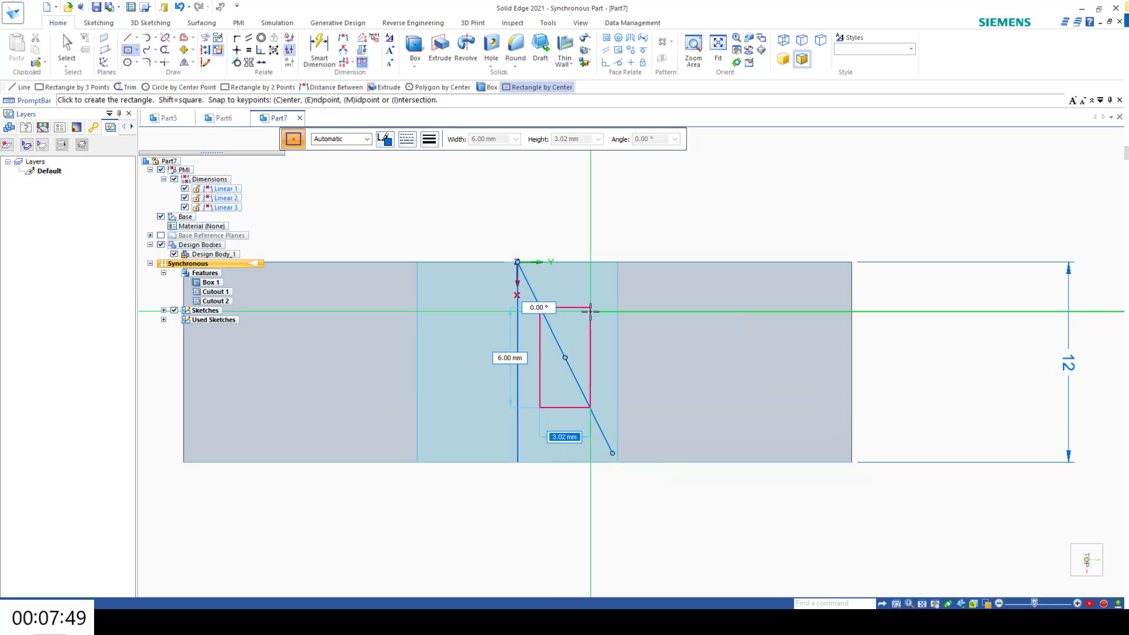
pyautogui.press('Tab')
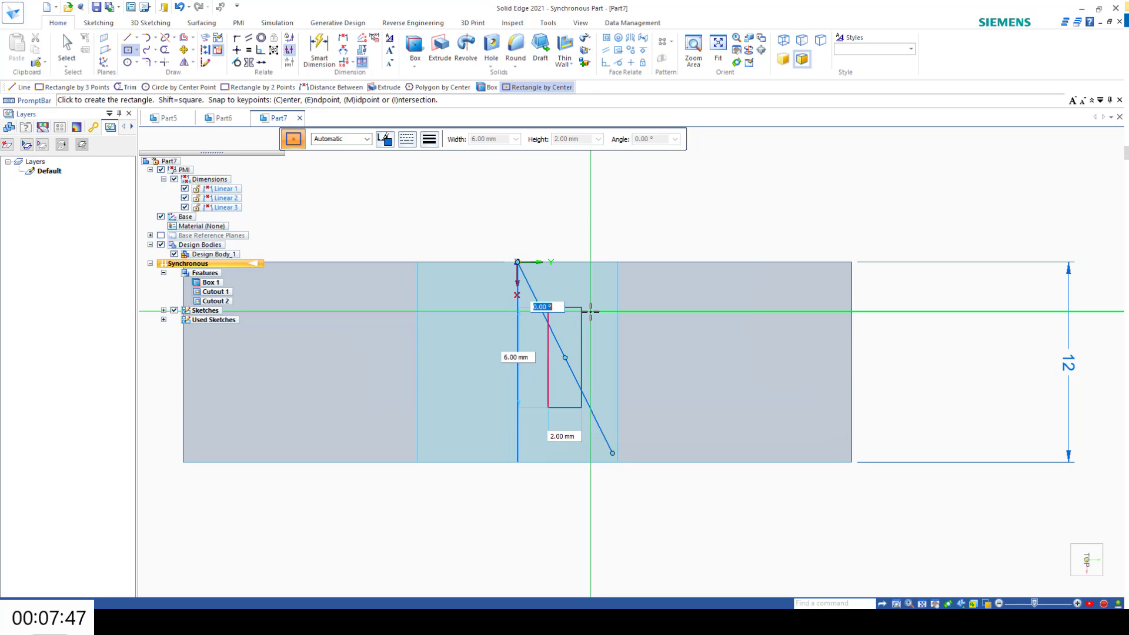
pyautogui.press('Return')
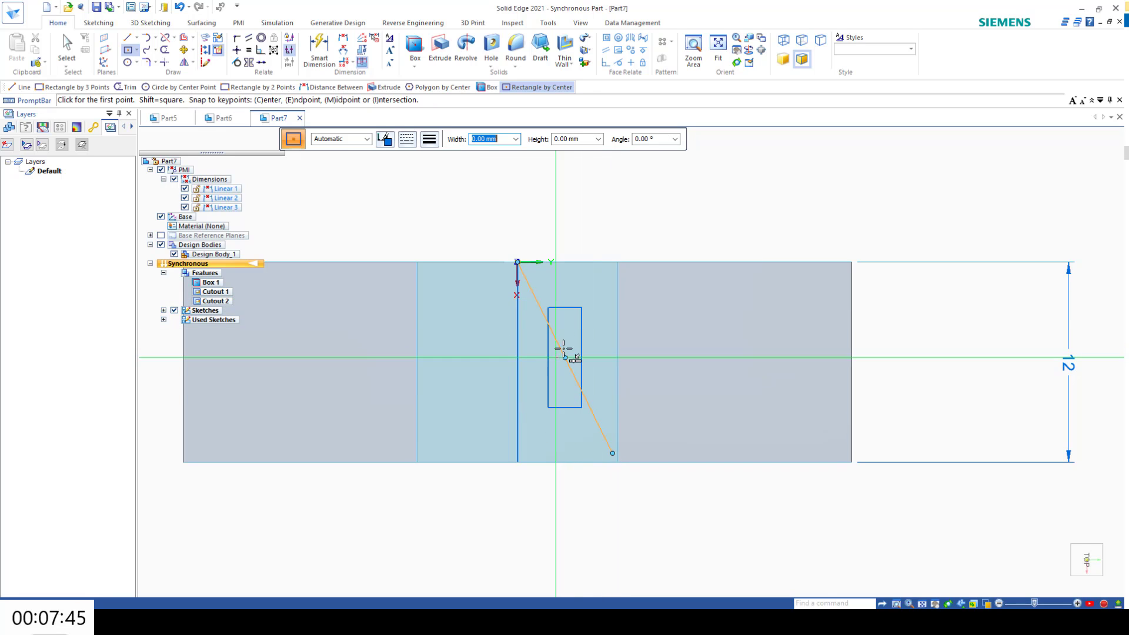
pyautogui.press('Escape')
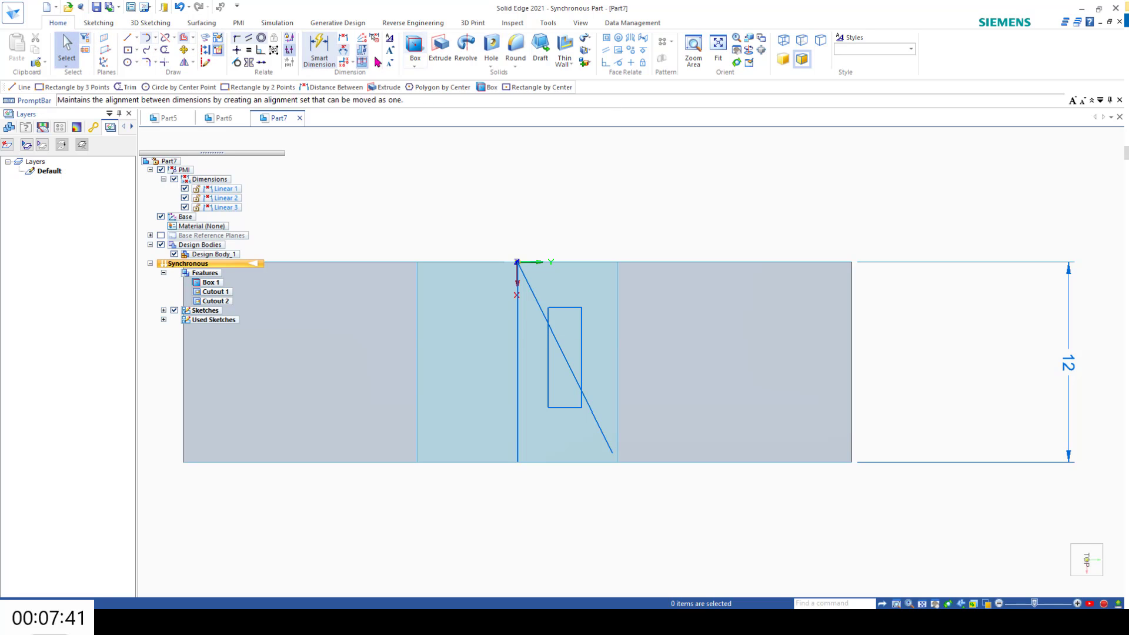
# - Extrude the 6 × 2 mm rectangular region upward as a cut through the raised block's top face
pyautogui.click(441, 49)
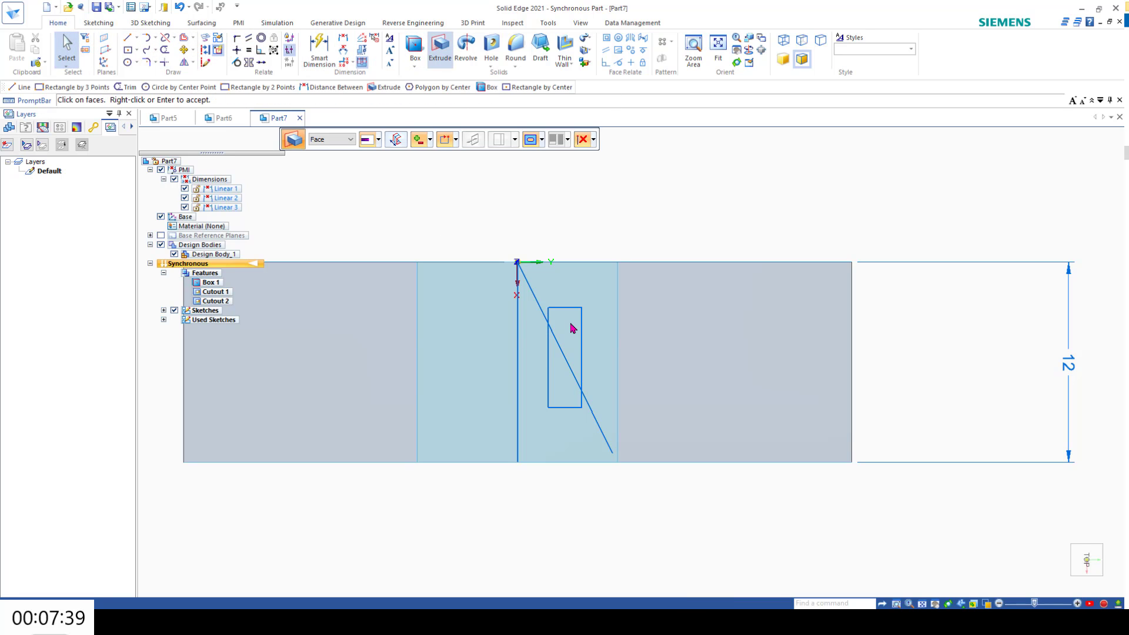
pyautogui.rightClick(573, 330)
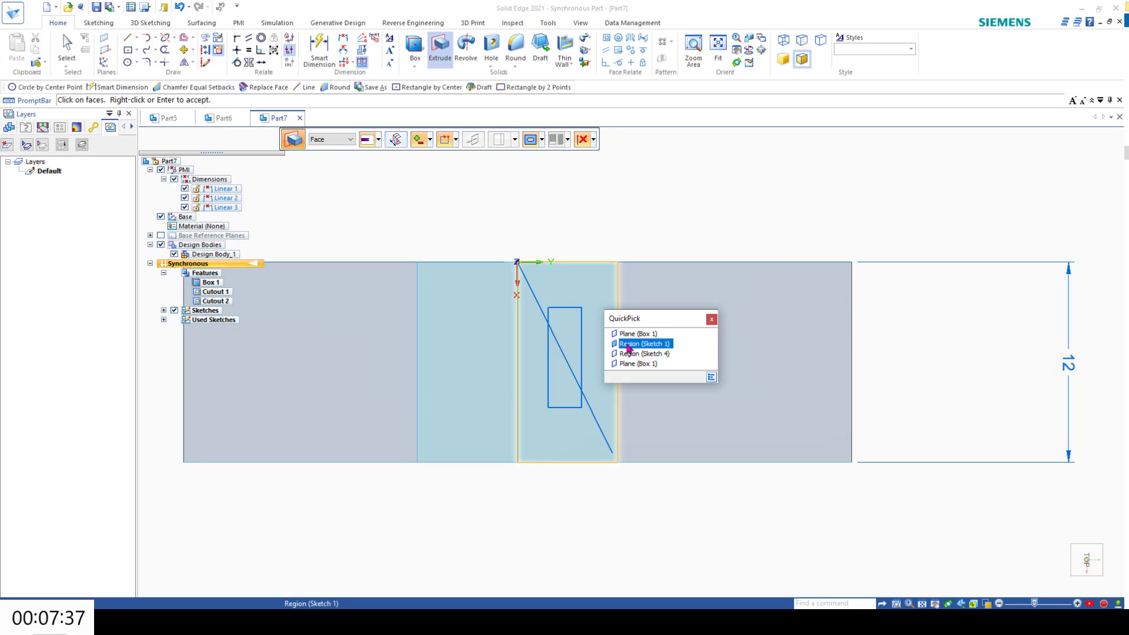
pyautogui.click(642, 354)
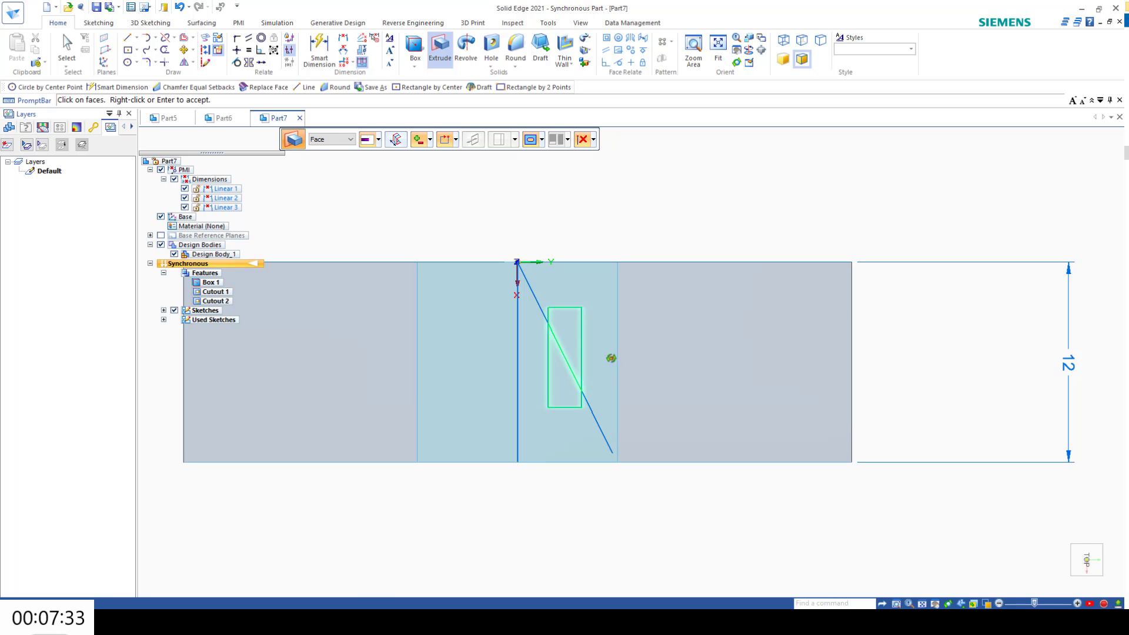
pyautogui.moveTo(612, 358); pyautogui.dragTo(659, 266, button='middle')
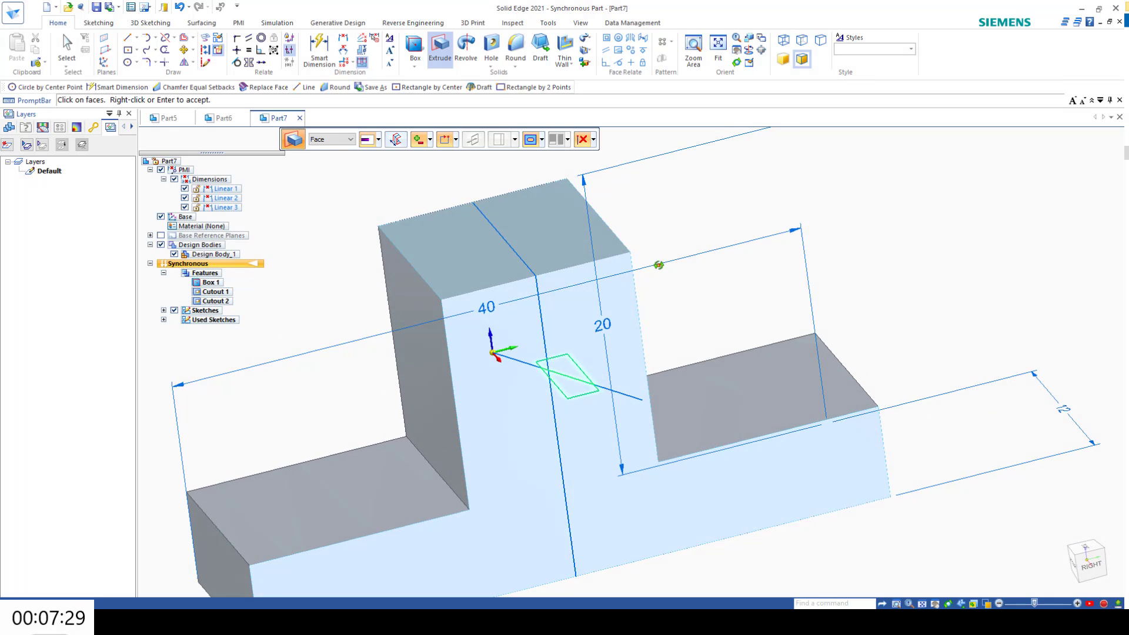
pyautogui.rightClick(663, 261)
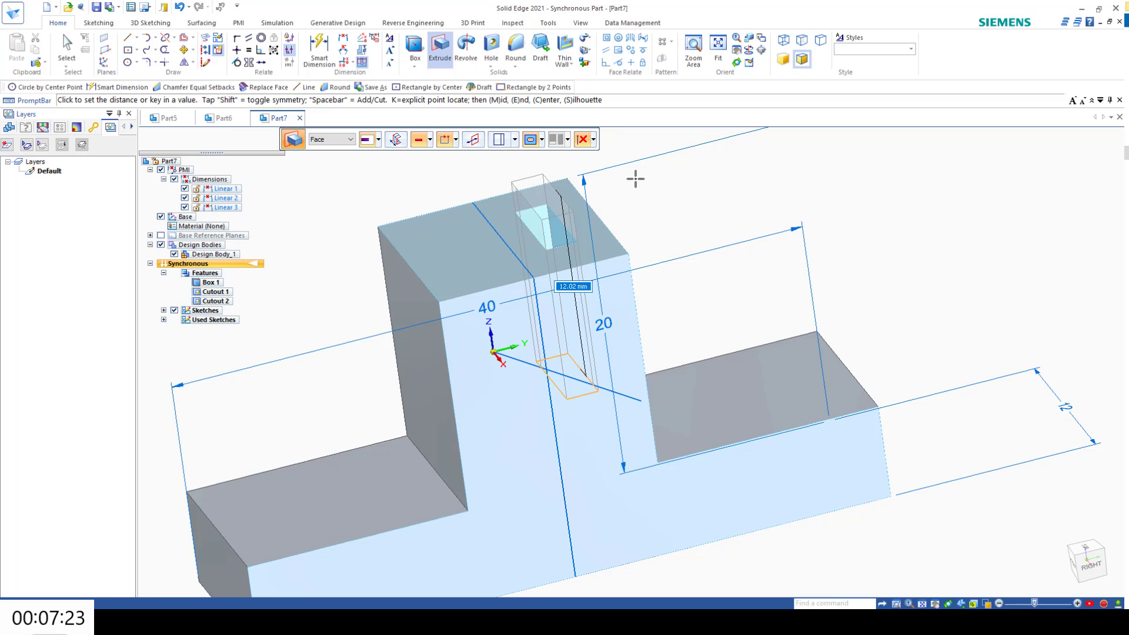
pyautogui.press('Return')
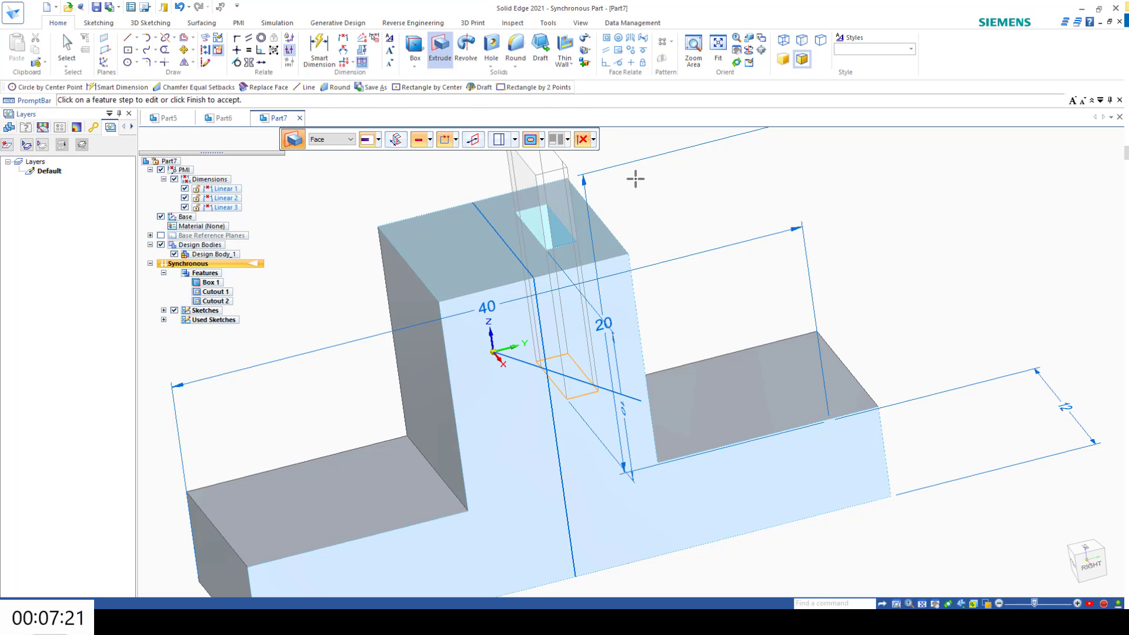
pyautogui.moveTo(653, 396); pyautogui.dragTo(802, 309, button='middle')
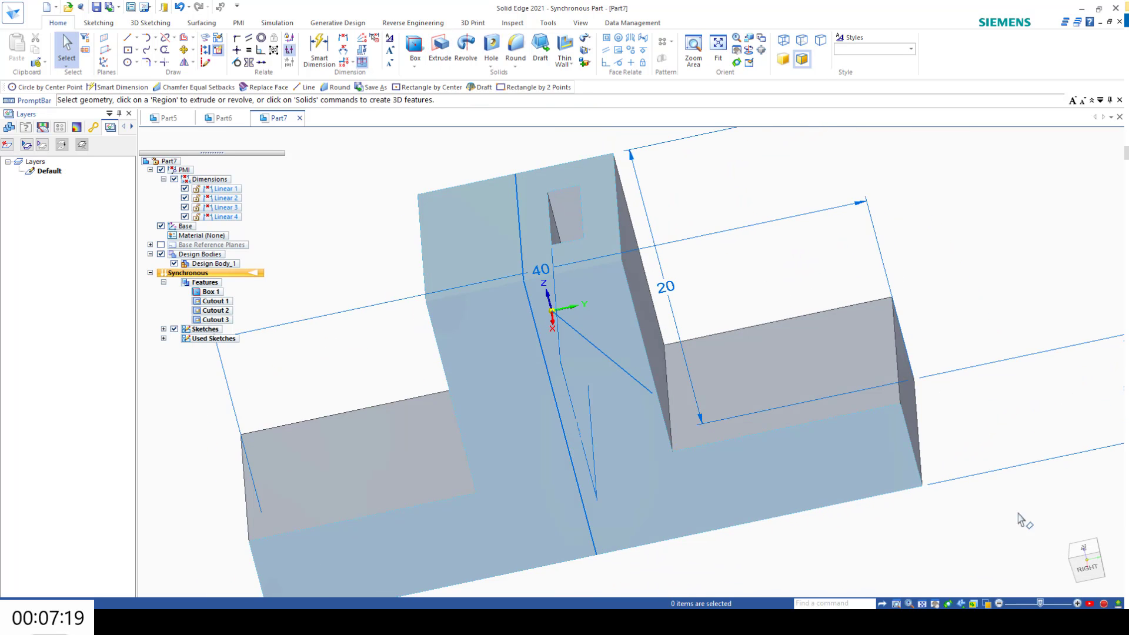
# - In the right view with hidden edges displayed, dimension the rectangular pocket's depth from its floor to the block's top
pyautogui.click(1086, 571)
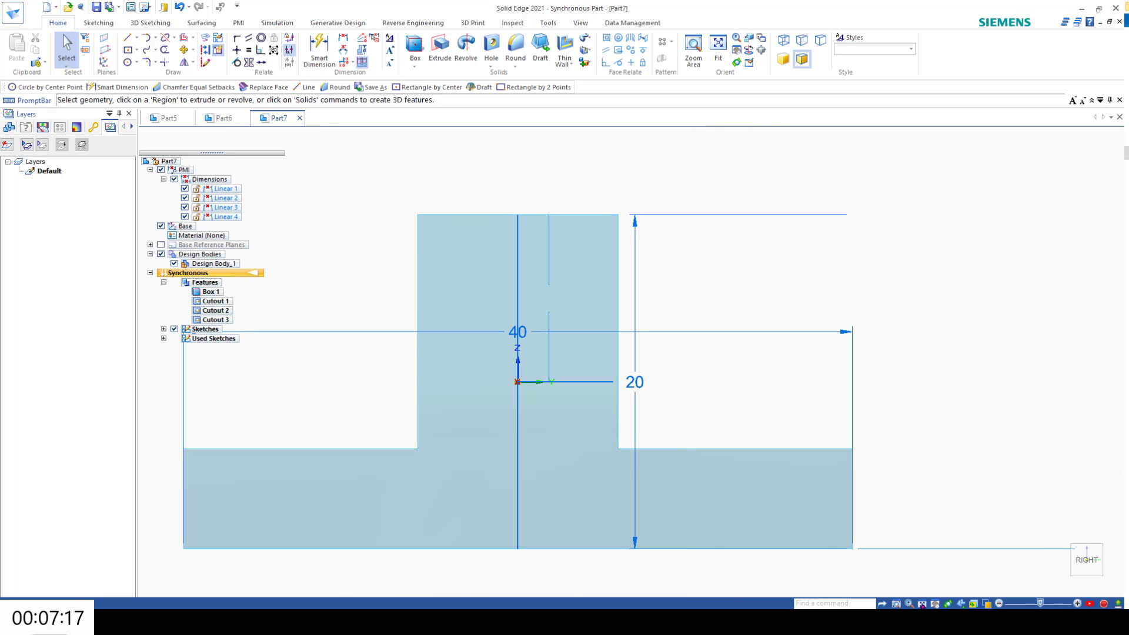
pyautogui.click(987, 604)
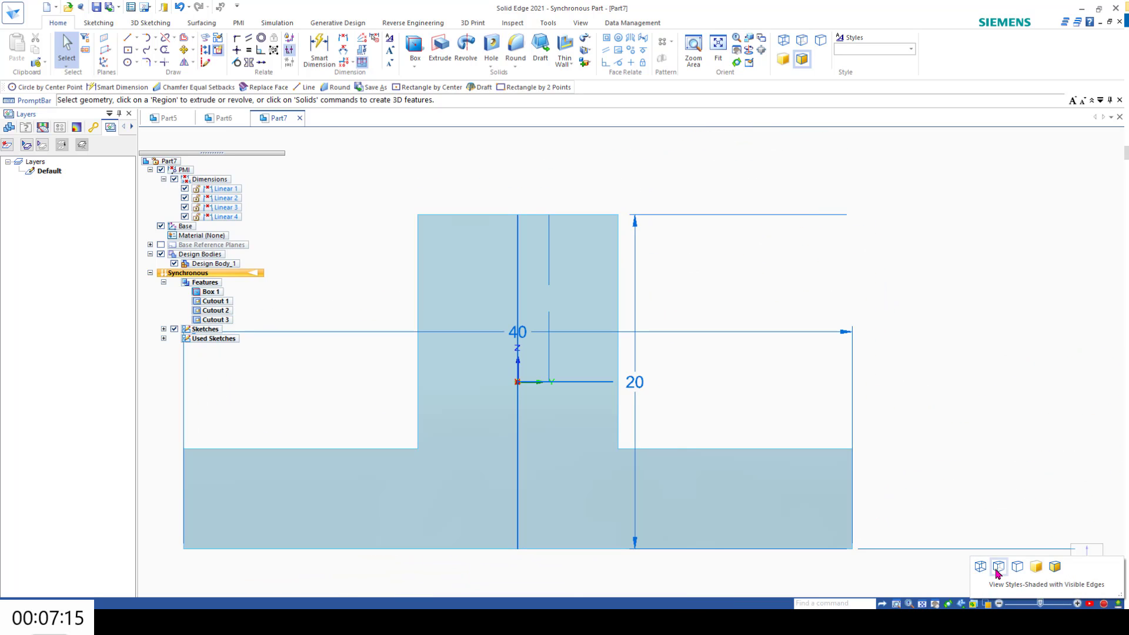
pyautogui.click(999, 568)
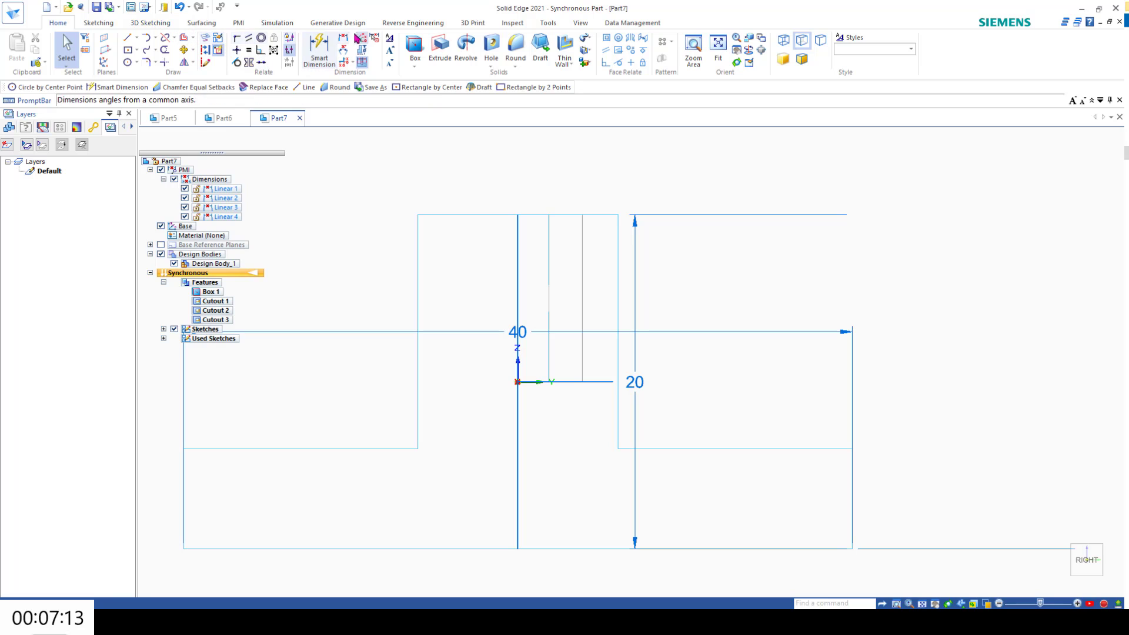
pyautogui.click(343, 37)
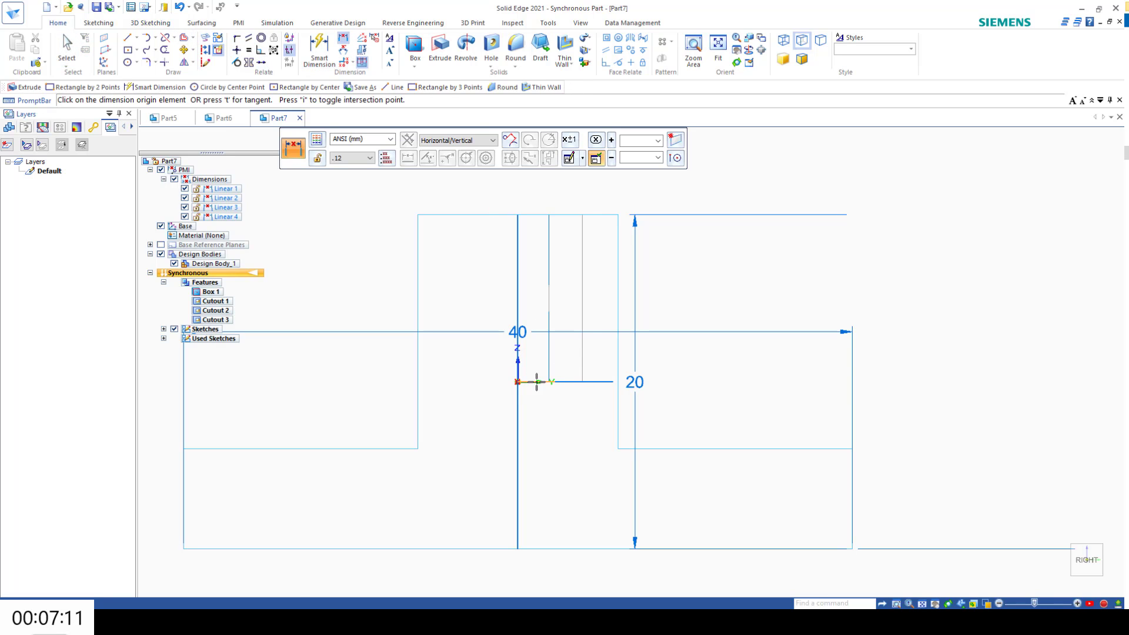
pyautogui.click(583, 381)
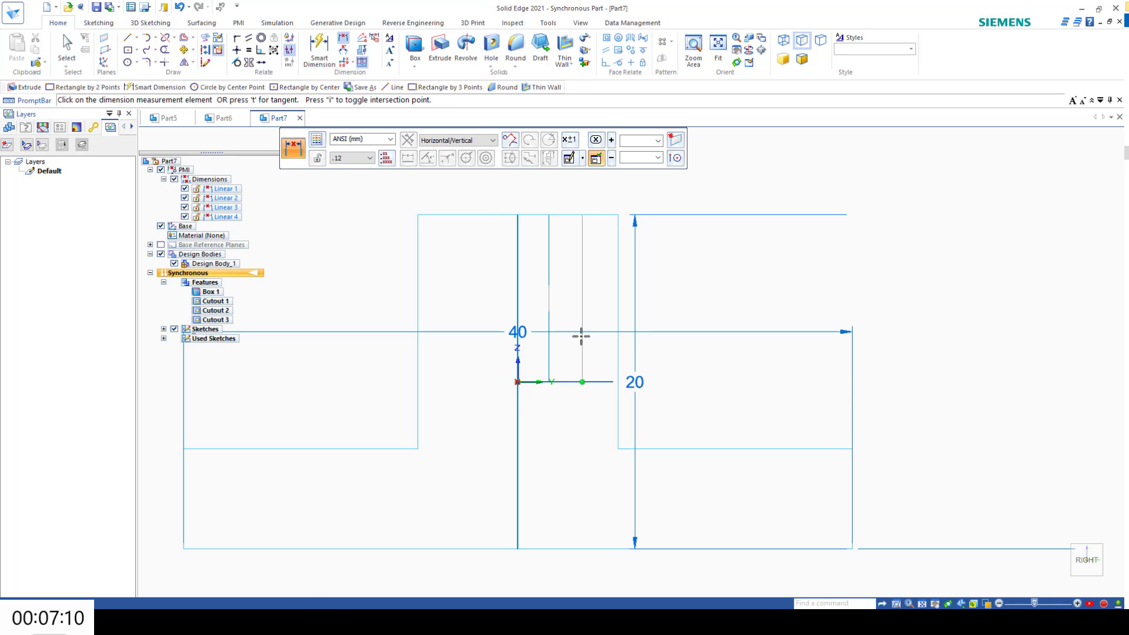
pyautogui.click(583, 213)
pyautogui.click(842, 264)
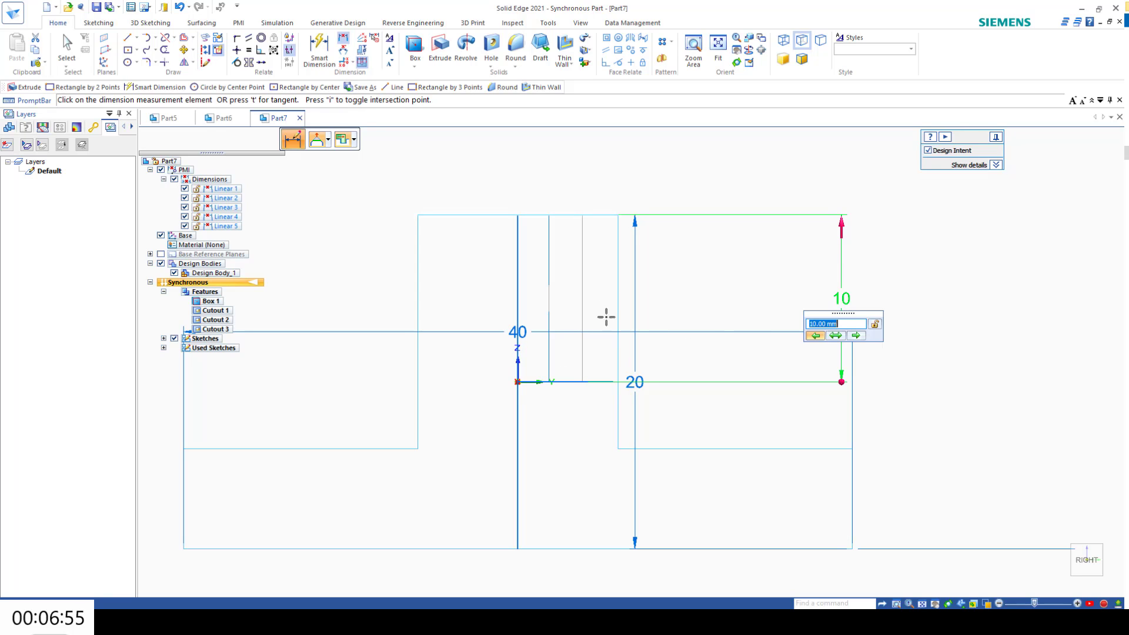
pyautogui.moveTo(962, 386); pyautogui.dragTo(957, 424, button='middle')
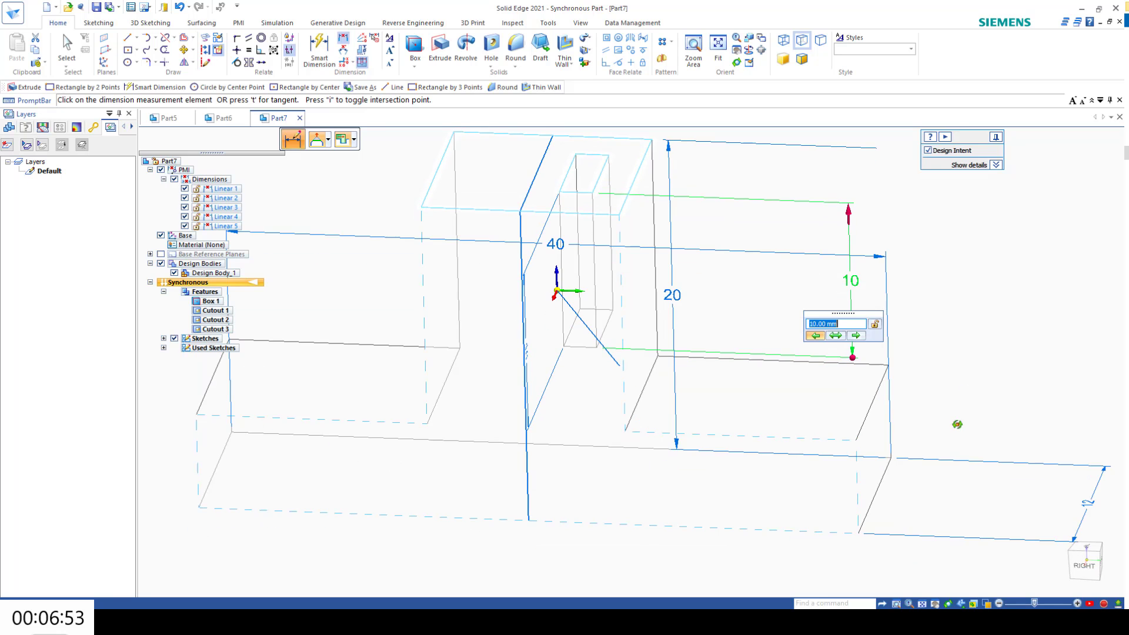
pyautogui.rightClick(950, 388)
# - Return to the isometric view and display the model shaded with visible edges
pyautogui.moveTo(921, 369); pyautogui.dragTo(950, 355, button='middle')
pyautogui.moveTo(1106, 572)
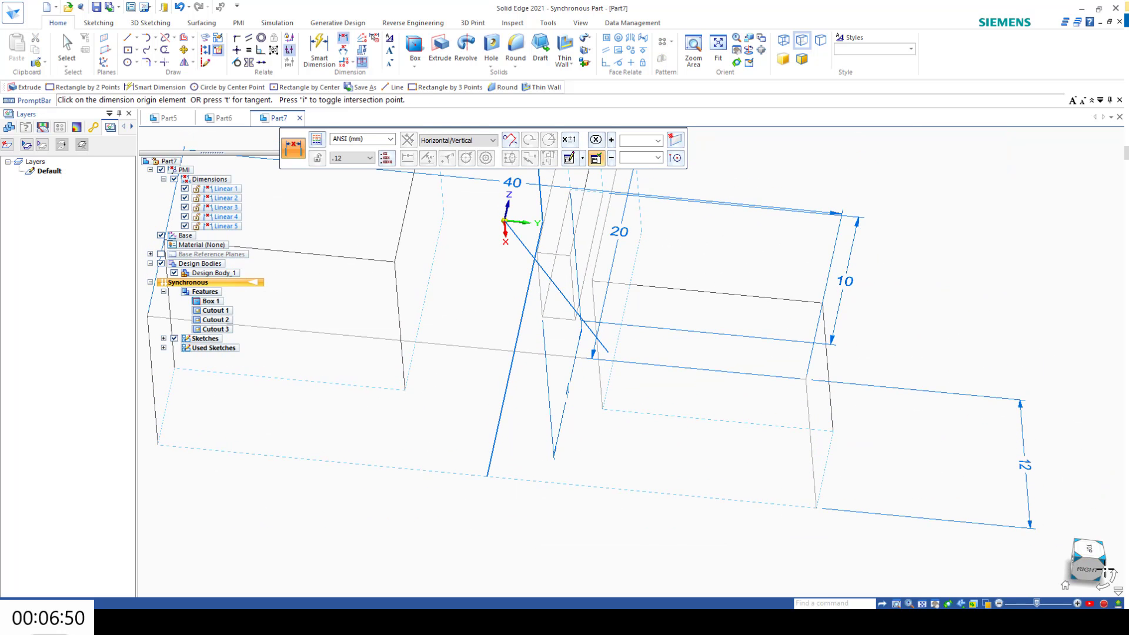
pyautogui.click(1066, 585)
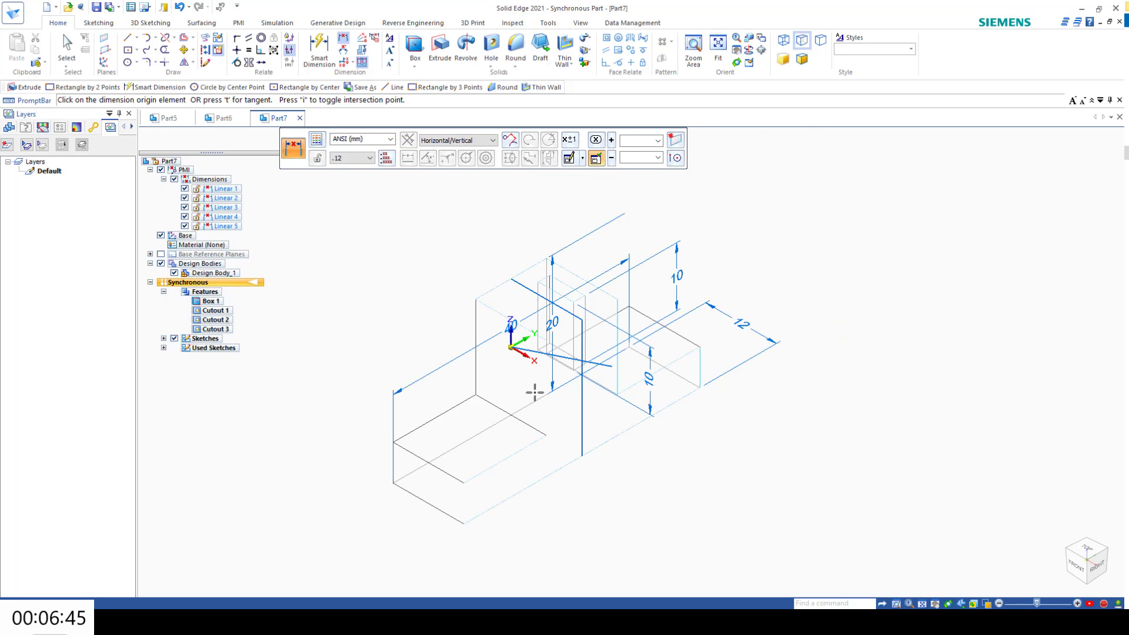
pyautogui.click(988, 604)
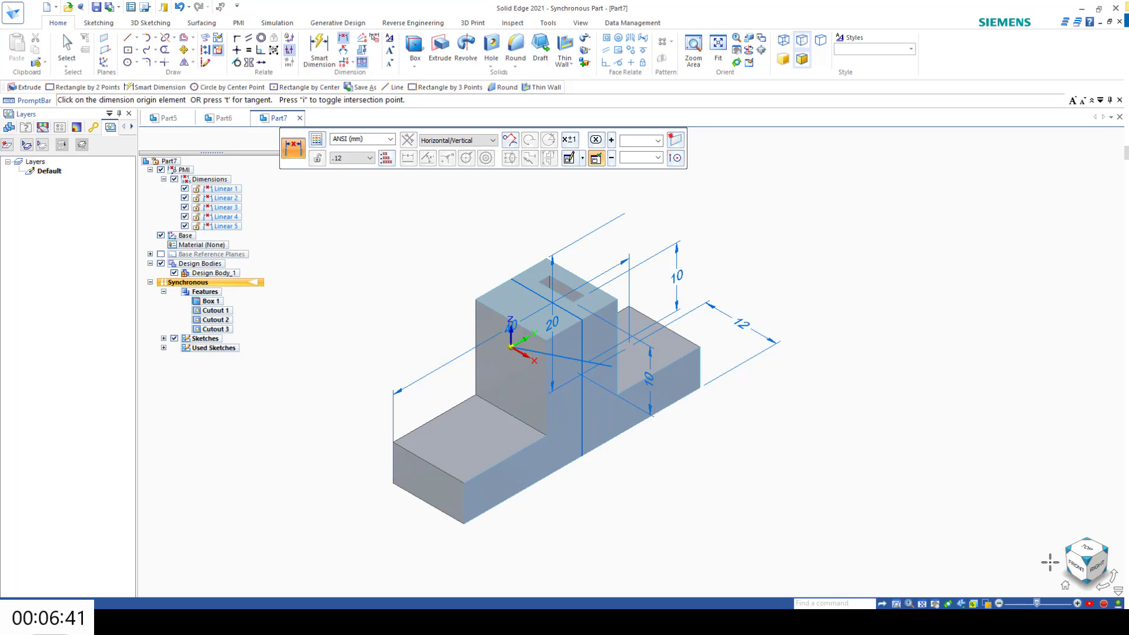
# - Lock sketching to the raised block's front side face and draw a diagonal line from its upper-left to its lower-right corner
pyautogui.click(127, 37)
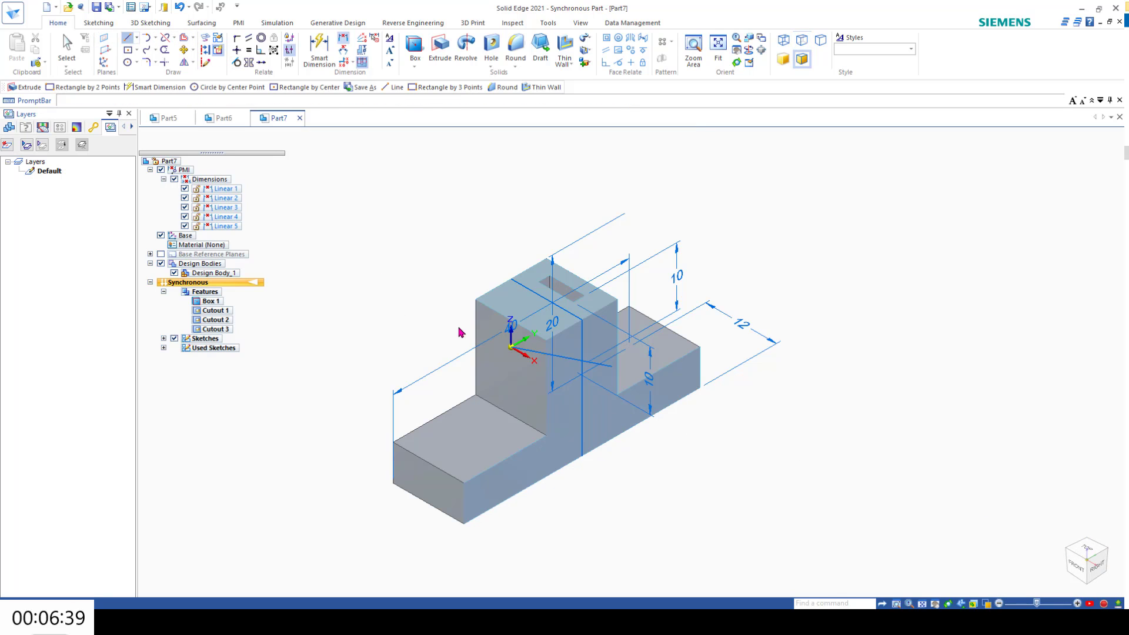
pyautogui.press('F3')
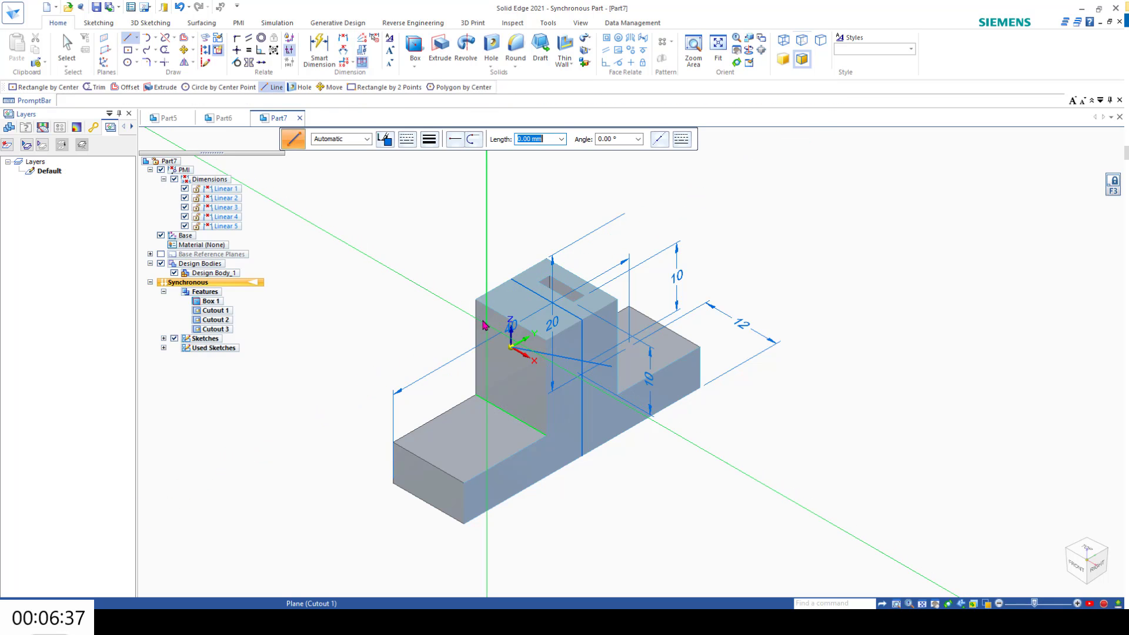
pyautogui.click(477, 300)
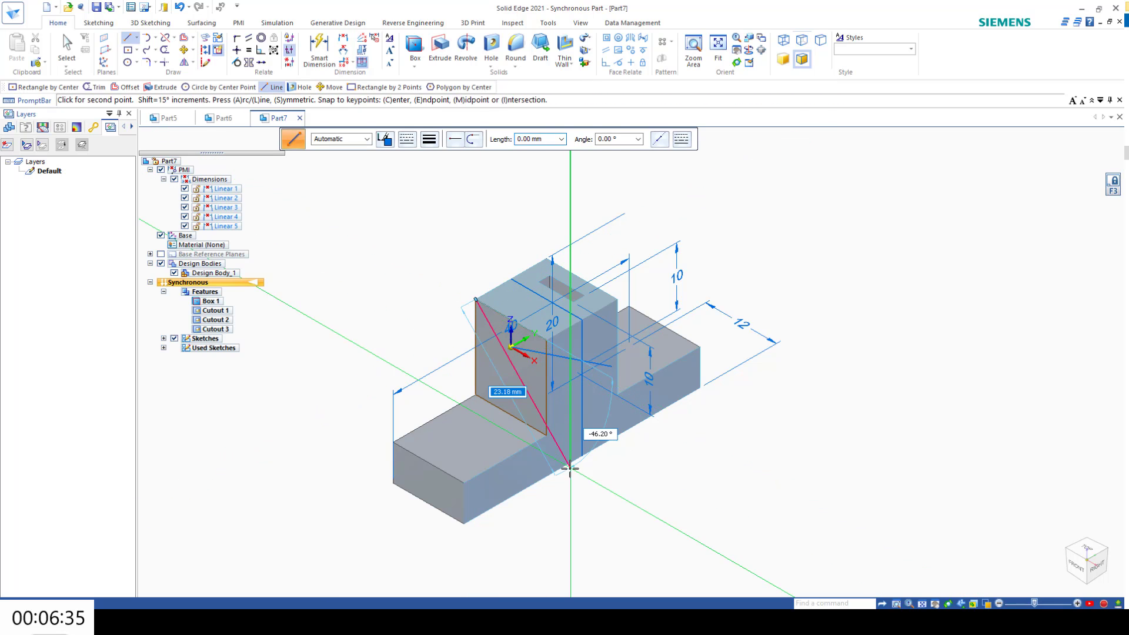
pyautogui.click(547, 436)
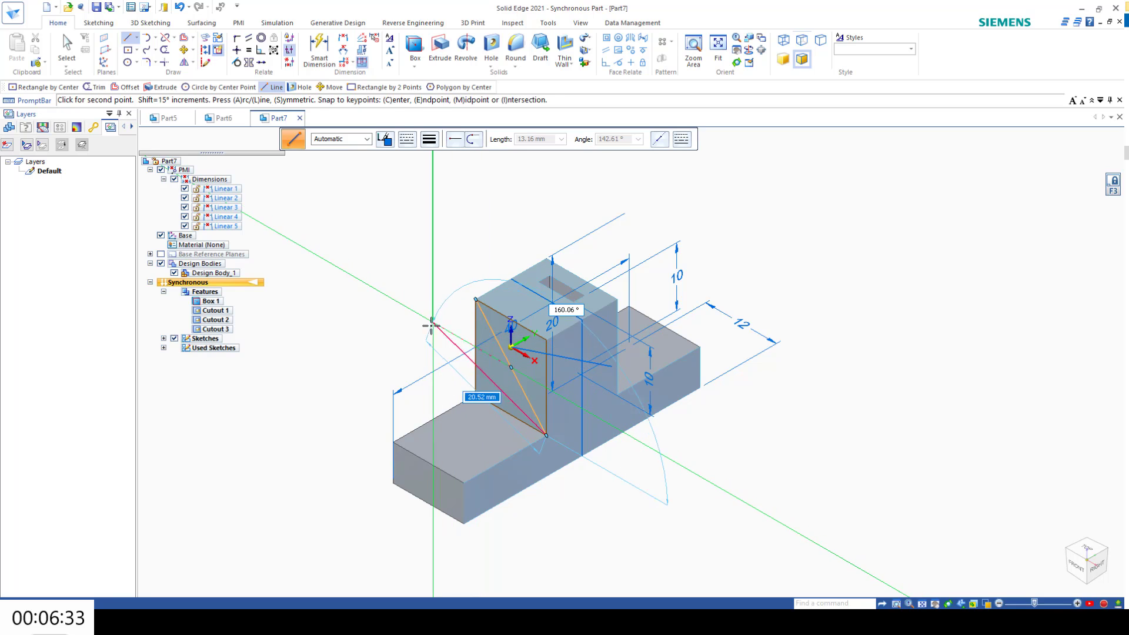
# - Sketch a 3.4 mm diameter circle centered on the midpoint of the side face's diagonal
pyautogui.click(128, 64)
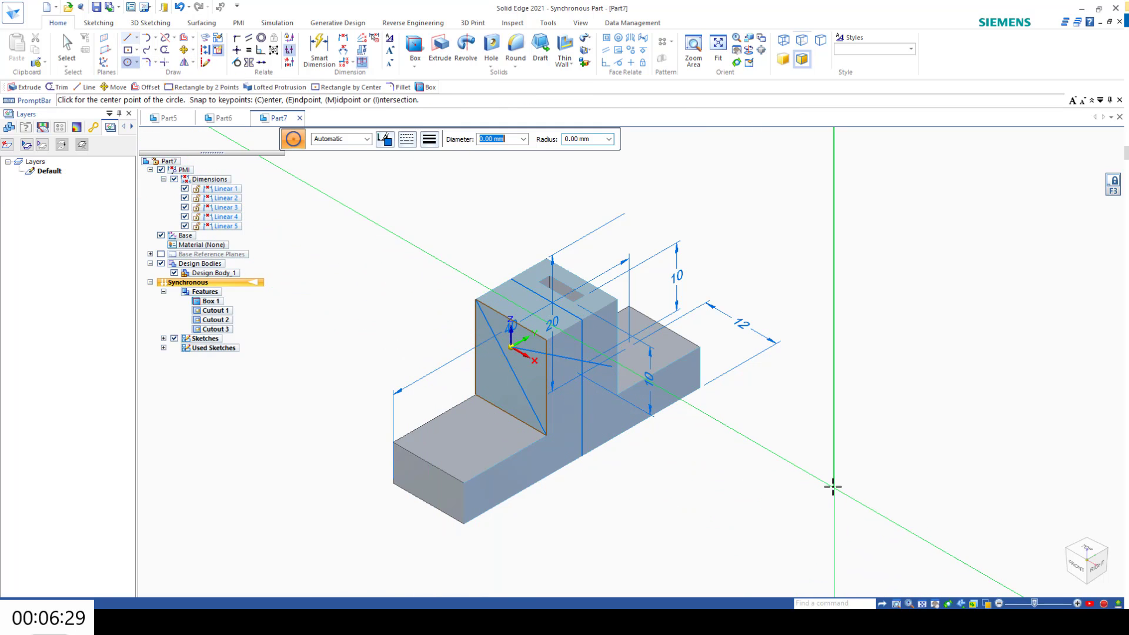
pyautogui.scroll(-2, 833, 487)
pyautogui.scroll(6, 700, 476)
pyautogui.moveTo(530, 311)
pyautogui.mouseDown(button='middle')
pyautogui.moveTo(593, 340)
pyautogui.moveTo(517, 295)
pyautogui.mouseUp(button='middle')
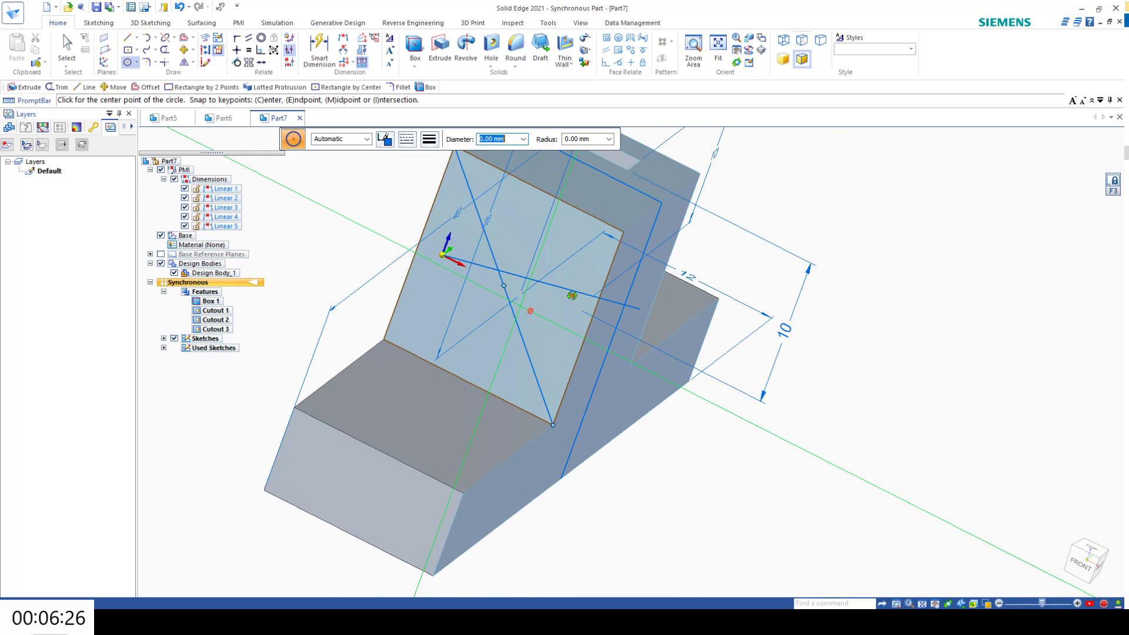
pyautogui.click(503, 286)
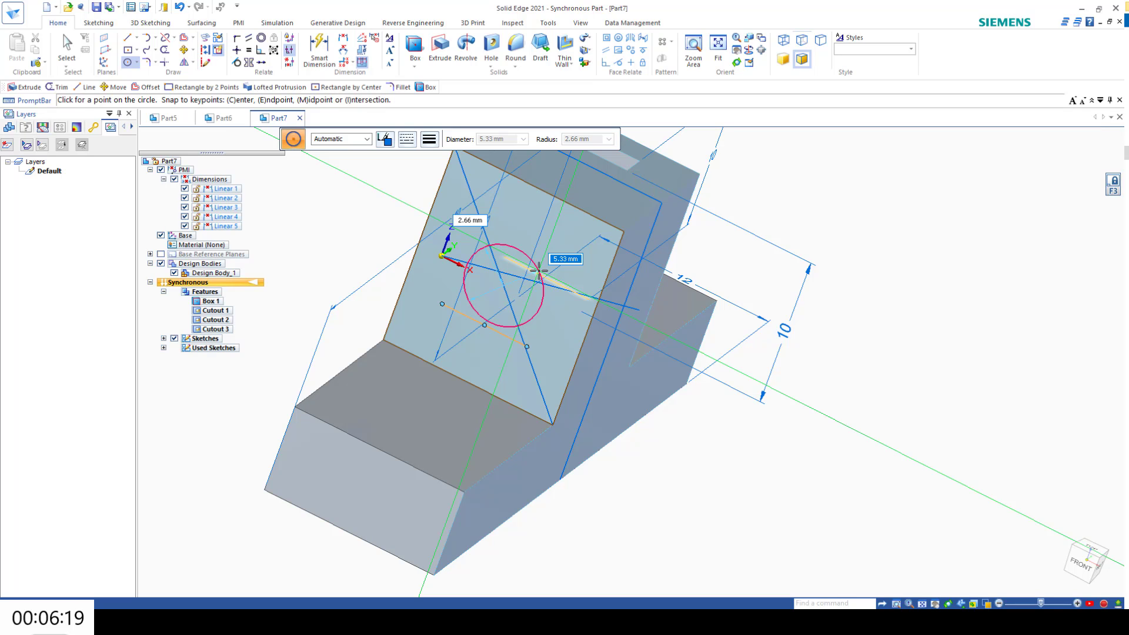
pyautogui.write('3.')
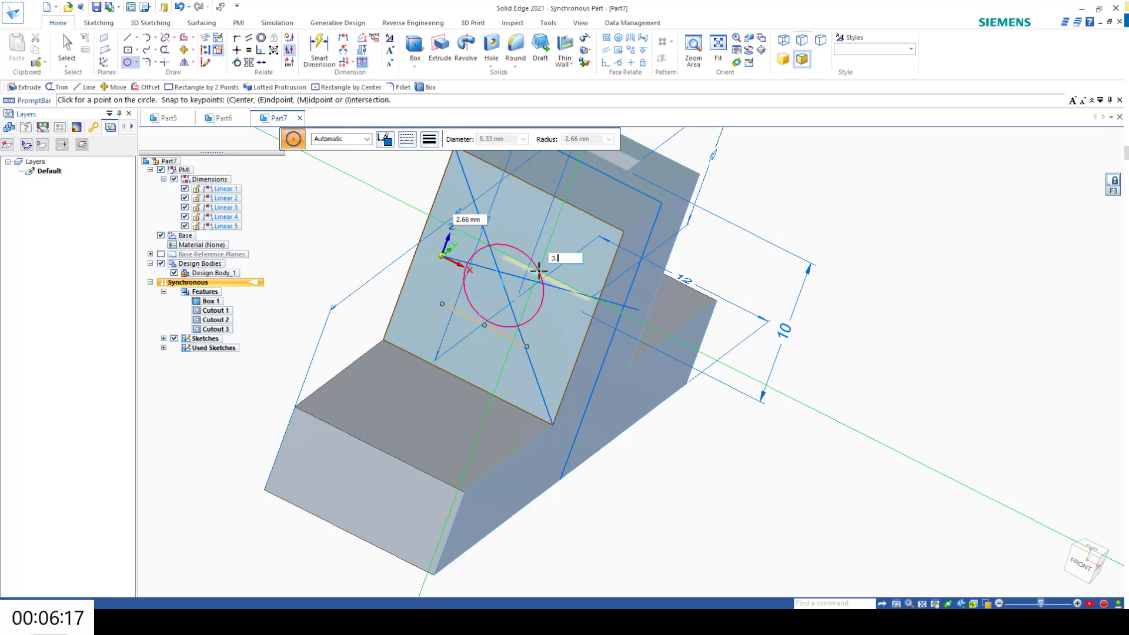
pyautogui.write('4')
pyautogui.press('Return')
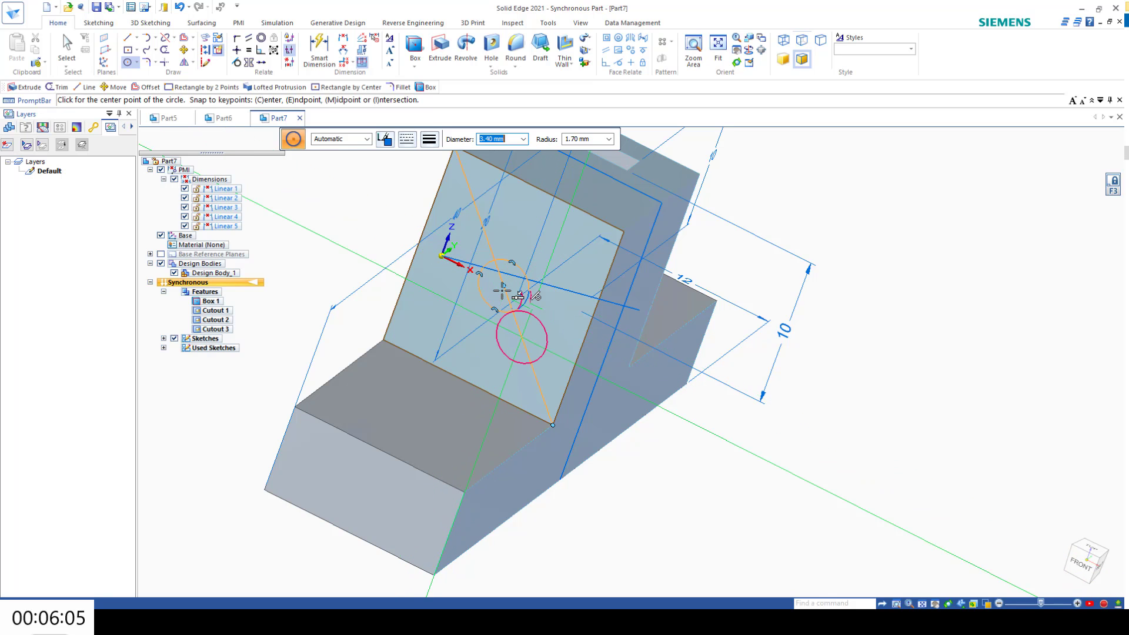
# - Add a concentric 6.5 mm diameter circle around the small circle and view the sketch face straight on
pyautogui.press('Tab')
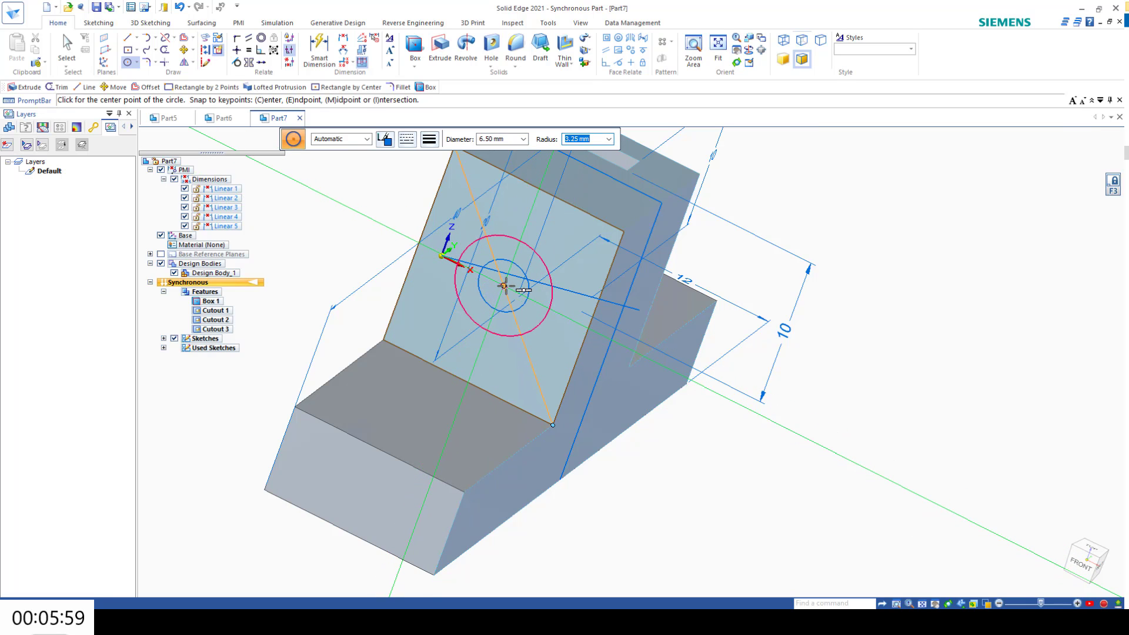
pyautogui.click(505, 287)
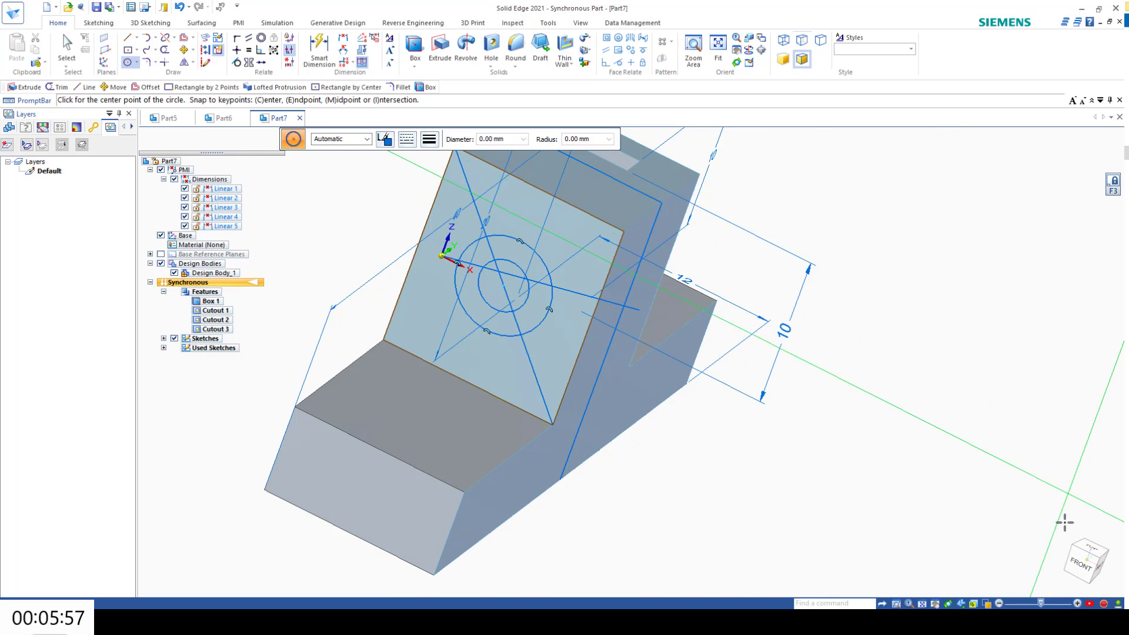
pyautogui.hotkey('ctrl', 'h')
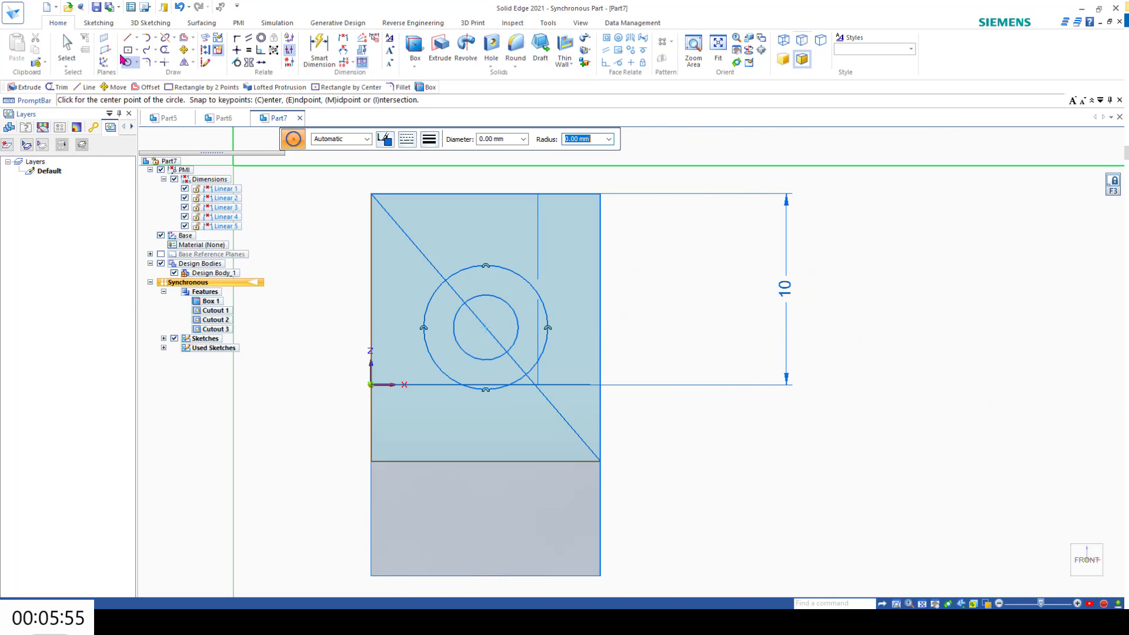
pyautogui.click(66, 47)
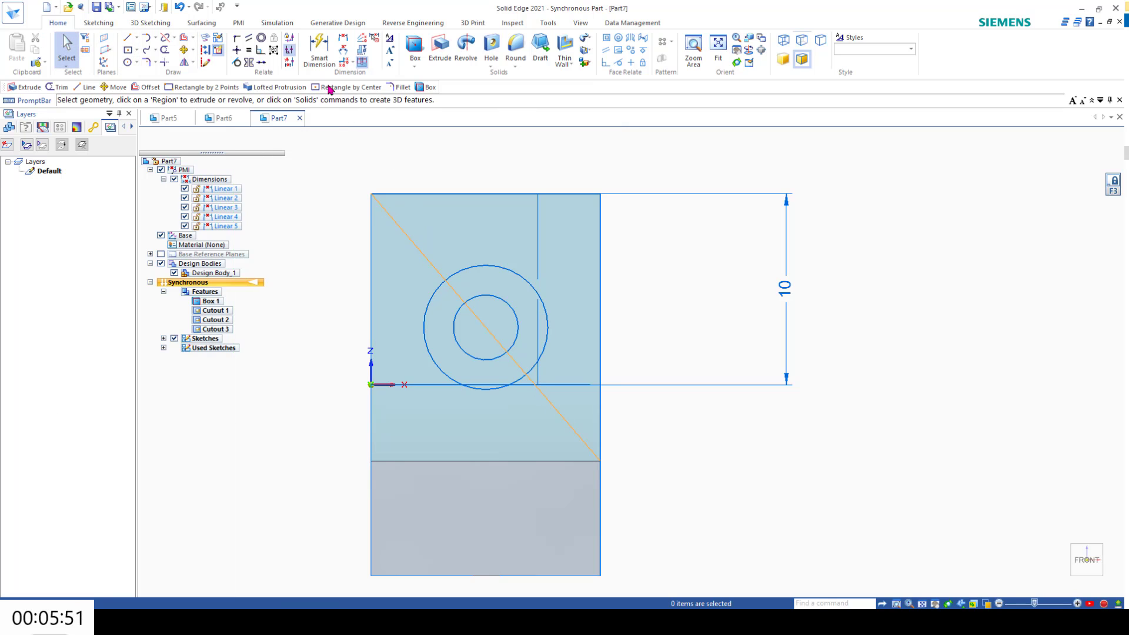
# - Trim away all segments of the diagonal construction line, leaving only the two concentric circles on the side face
pyautogui.click(164, 50)
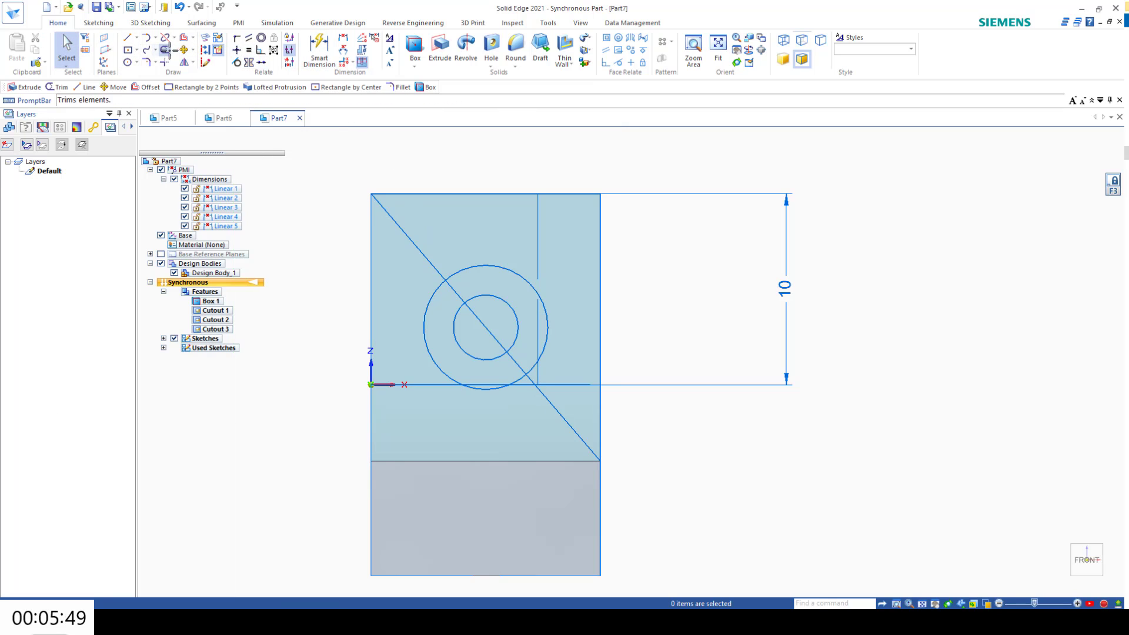
pyautogui.click(412, 245)
pyautogui.click(455, 288)
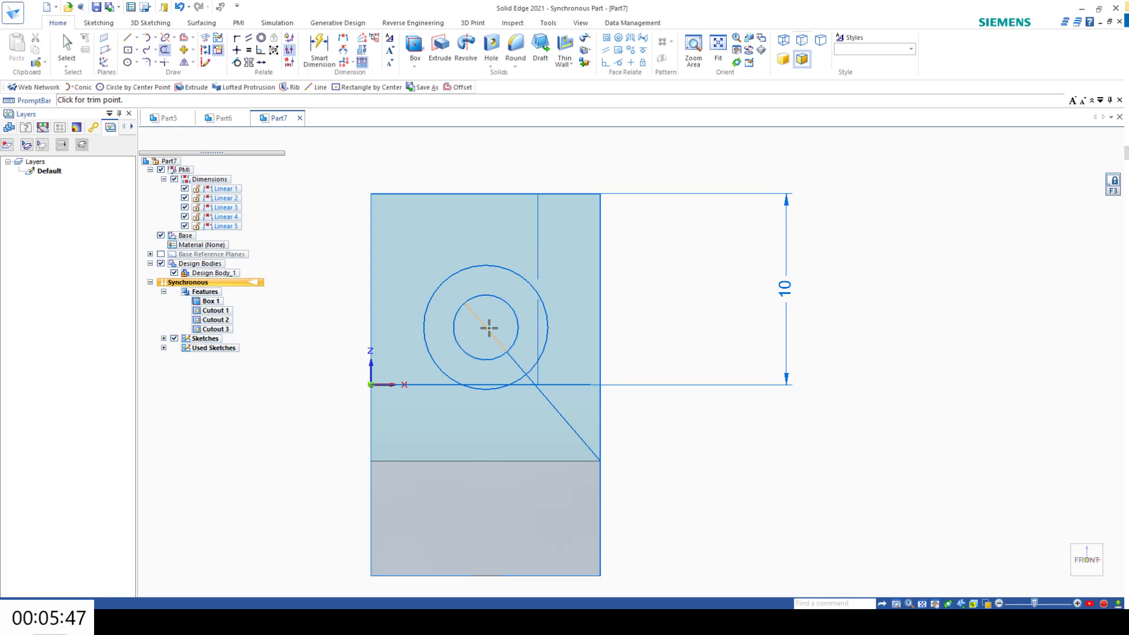
pyautogui.click(489, 328)
pyautogui.click(555, 407)
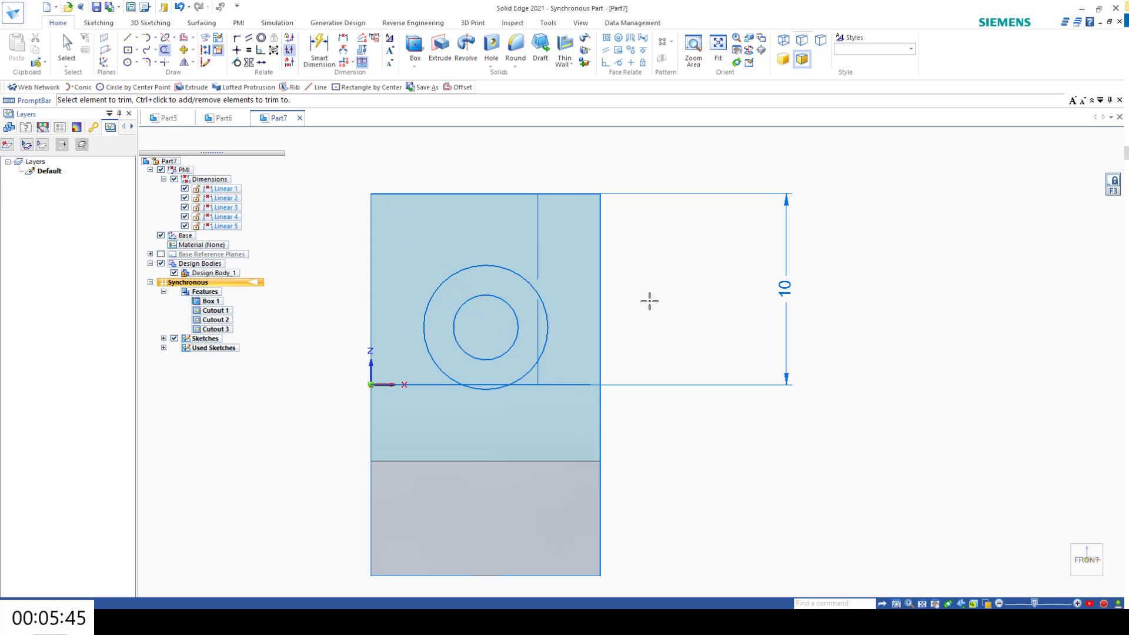
# - Extrude the inner circle's region as a cutout through the full thickness of the raised block
pyautogui.moveTo(700, 298); pyautogui.dragTo(678, 325, button='middle')
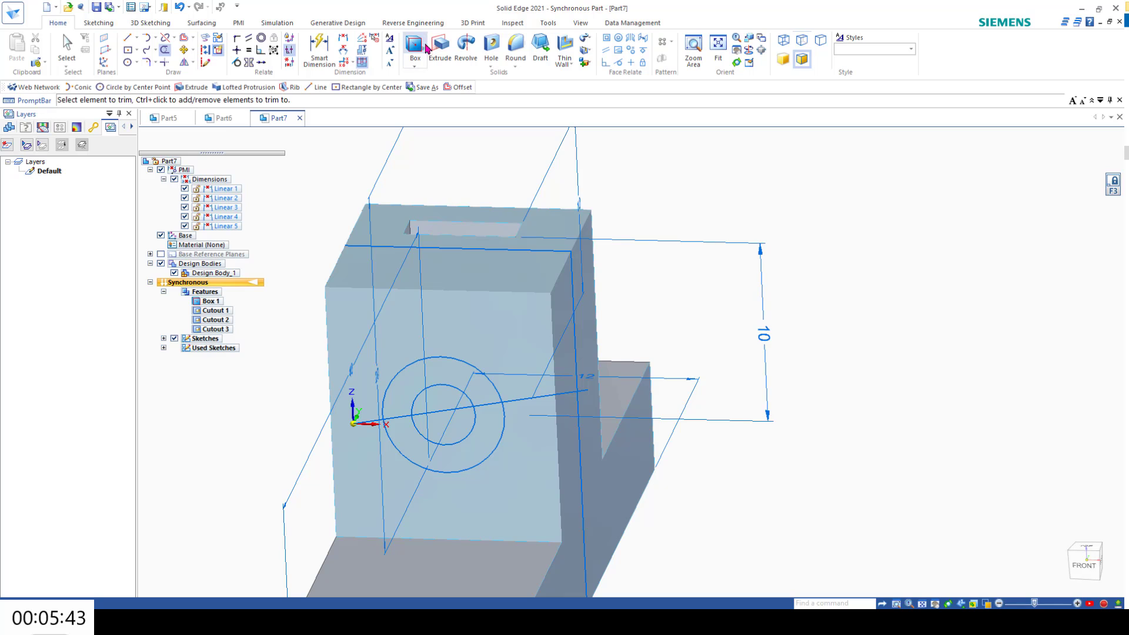
pyautogui.click(441, 46)
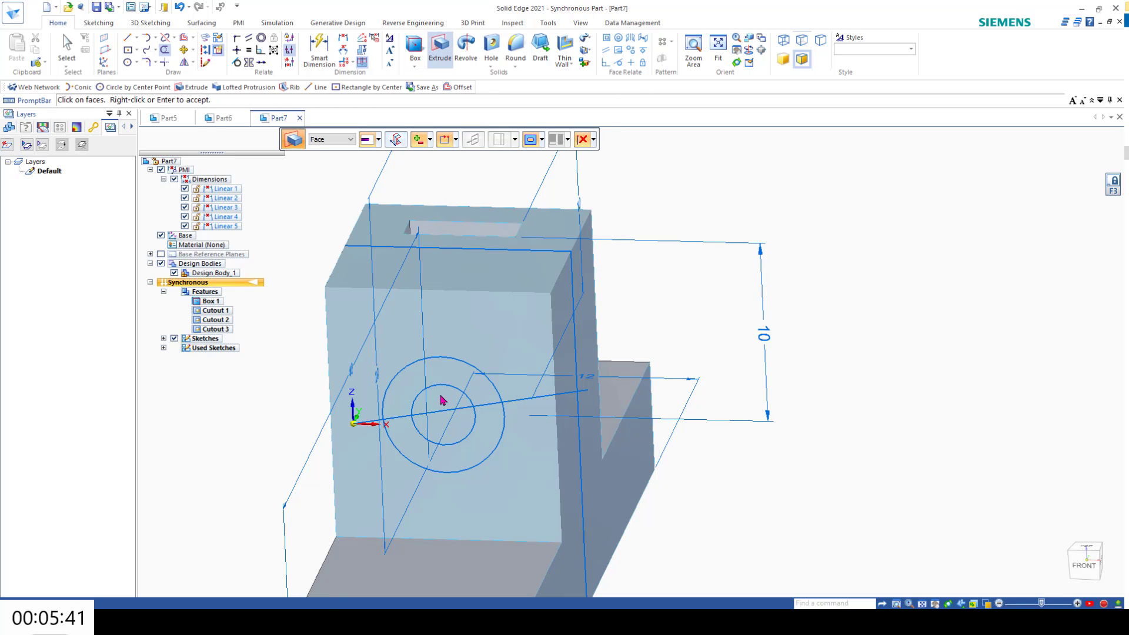
pyautogui.rightClick(442, 398)
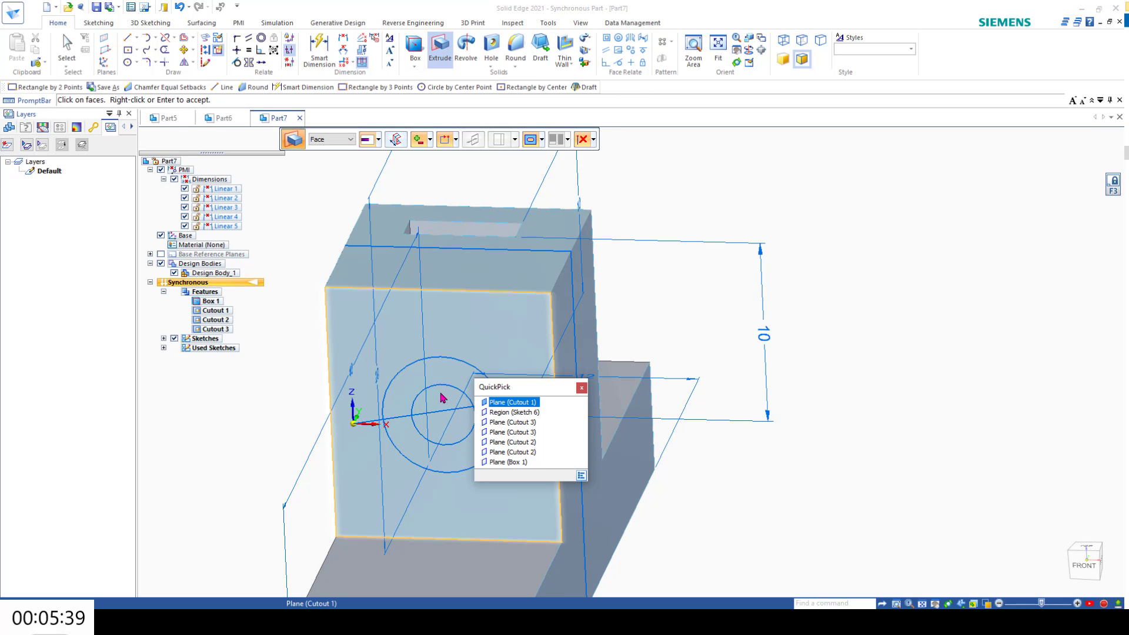
pyautogui.click(506, 412)
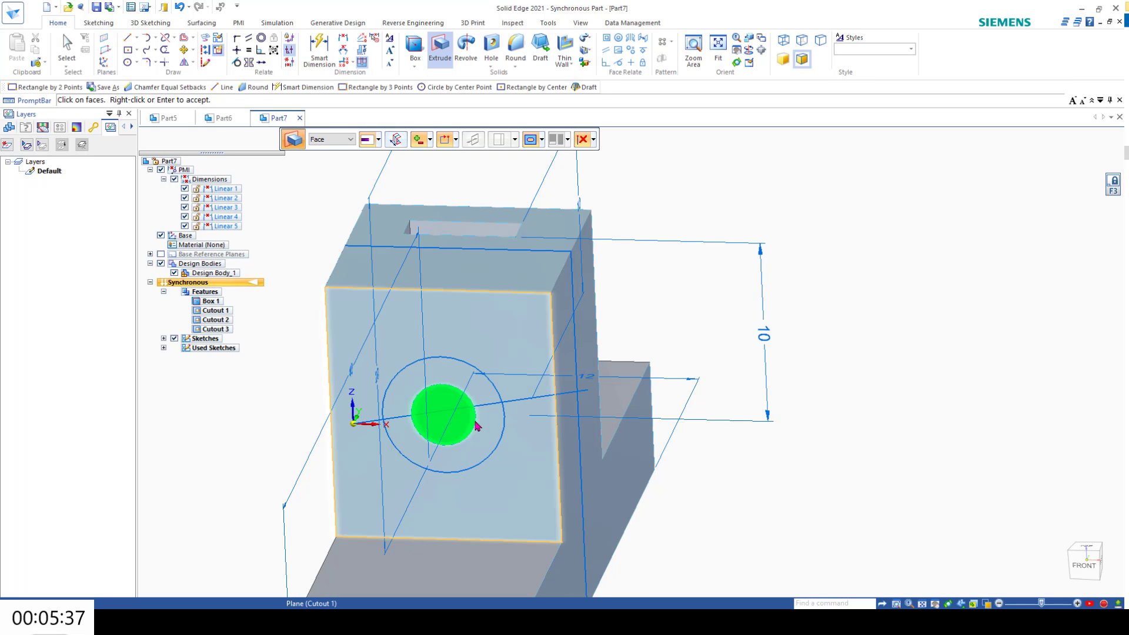
pyautogui.click(476, 426)
pyautogui.click(672, 226)
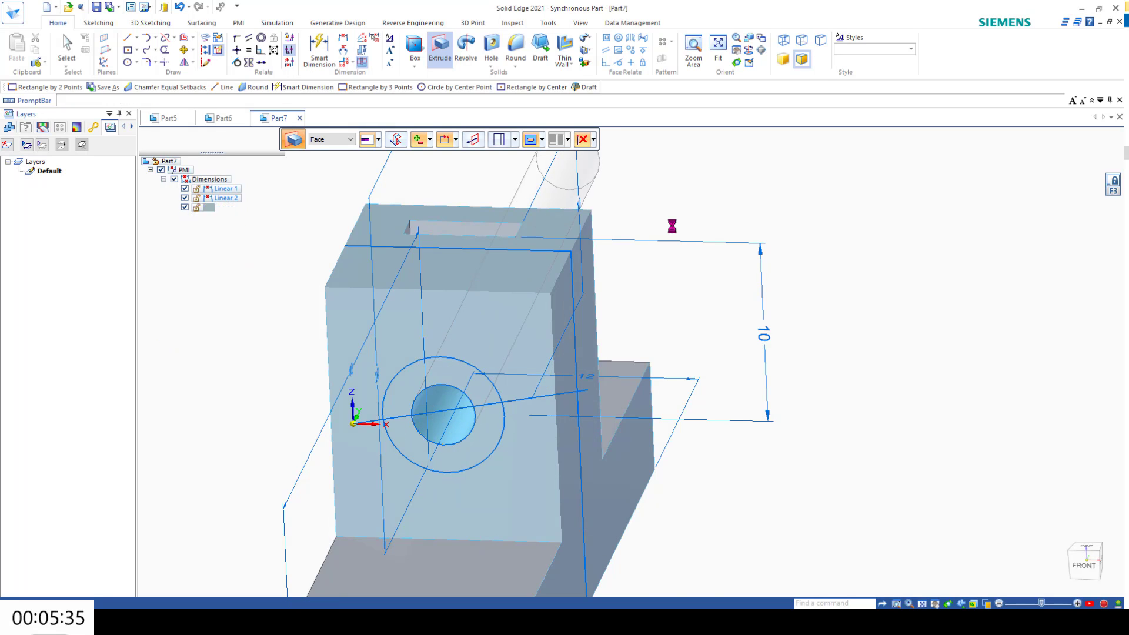
# - Cut the ring region between the two circles 3.5 mm deep into the raised block
pyautogui.click(463, 380)
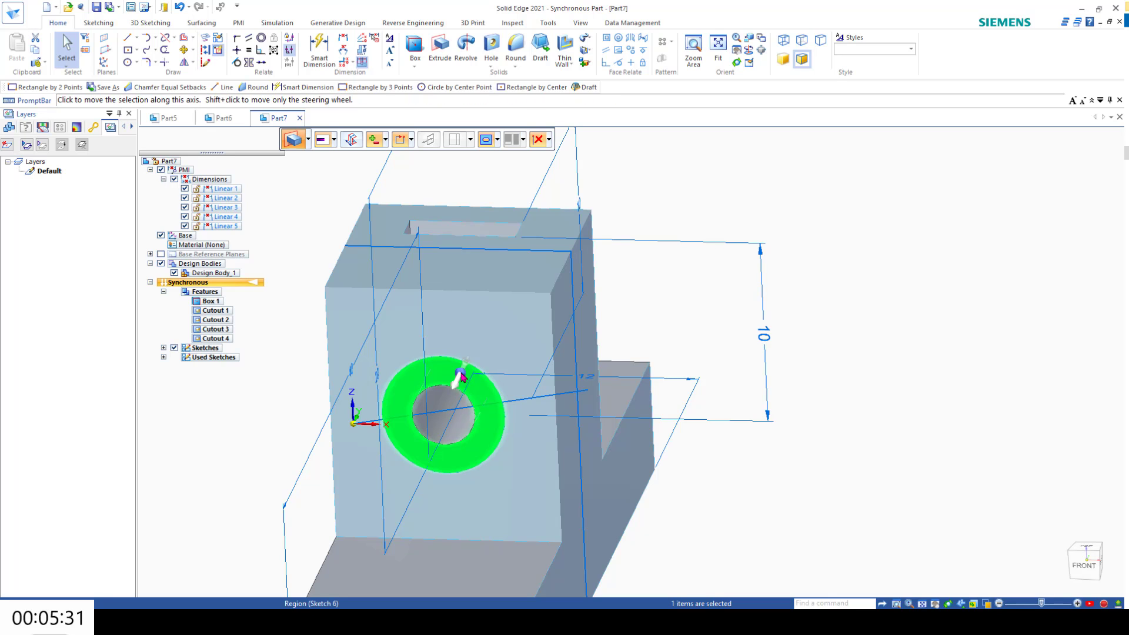
pyautogui.click(461, 375)
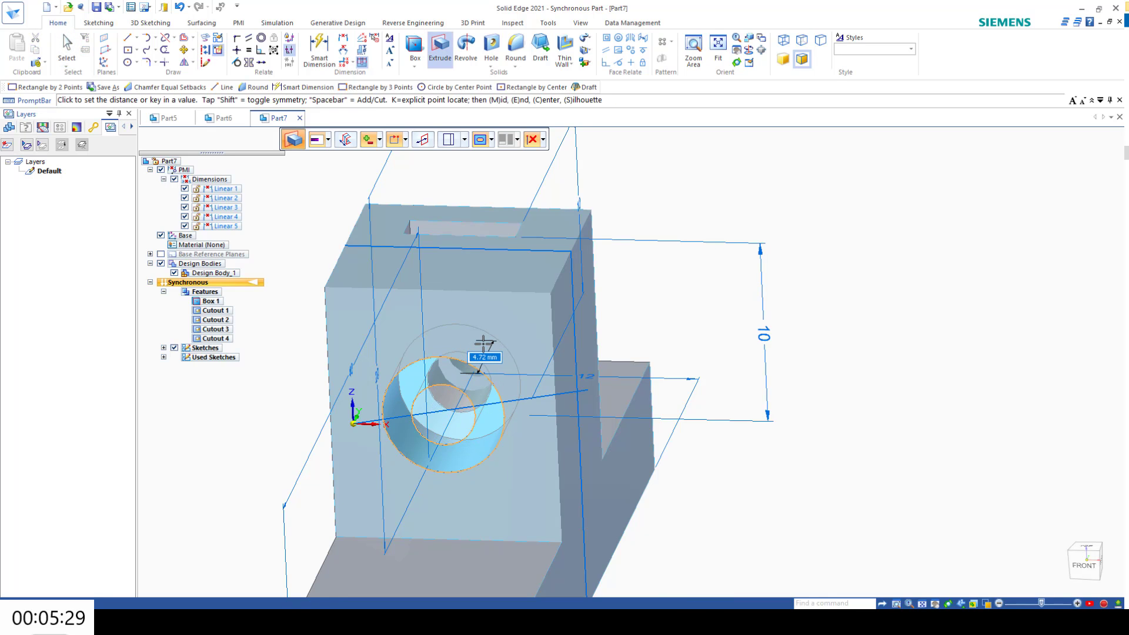
pyautogui.write('3.5')
pyautogui.press('Return')
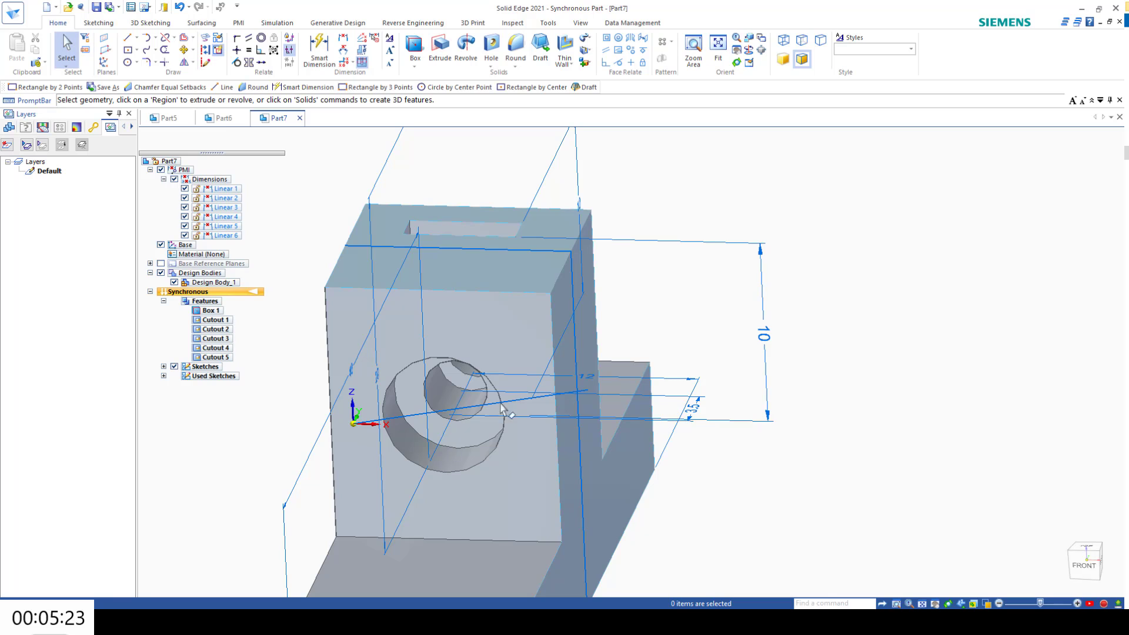
# - Show the base reference planes and split the design body along the Front (xz) plane
pyautogui.moveTo(500, 407); pyautogui.dragTo(456, 324, button='middle')
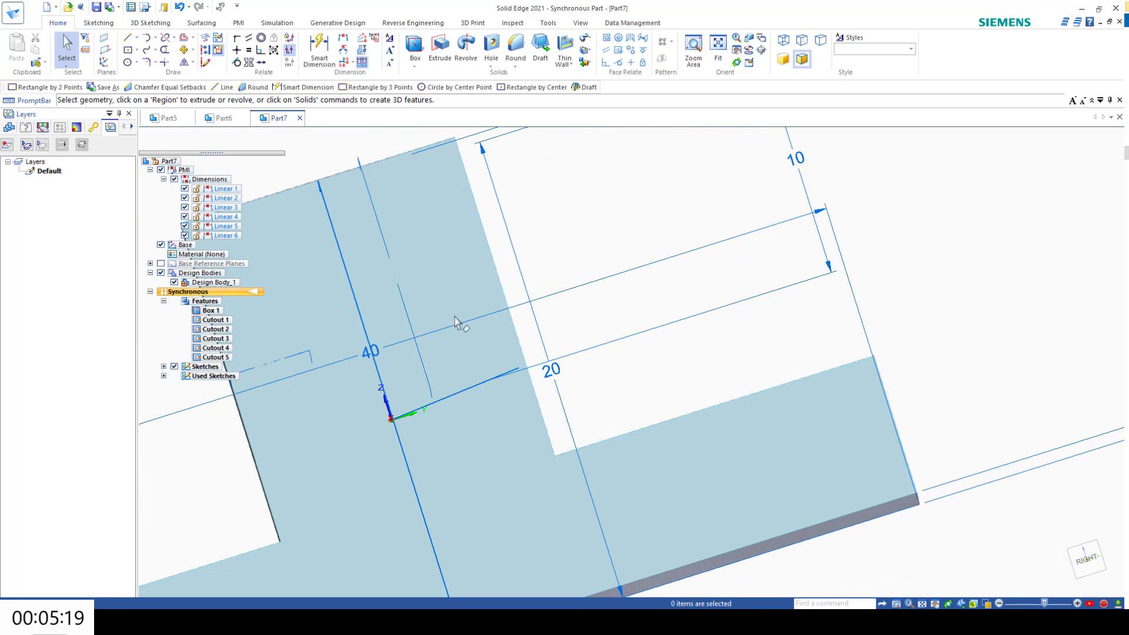
pyautogui.click(1087, 559)
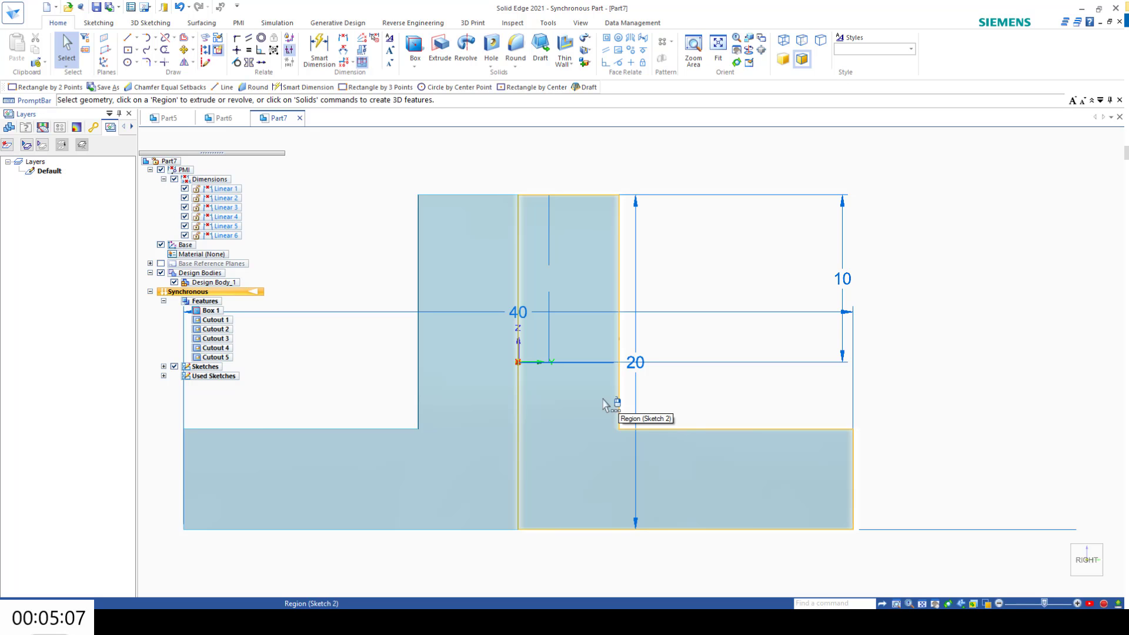
pyautogui.moveTo(897, 415)
pyautogui.mouseDown(button='middle')
pyautogui.moveTo(888, 406)
pyautogui.moveTo(880, 539)
pyautogui.moveTo(896, 527)
pyautogui.mouseUp(button='middle')
pyautogui.click(1069, 584)
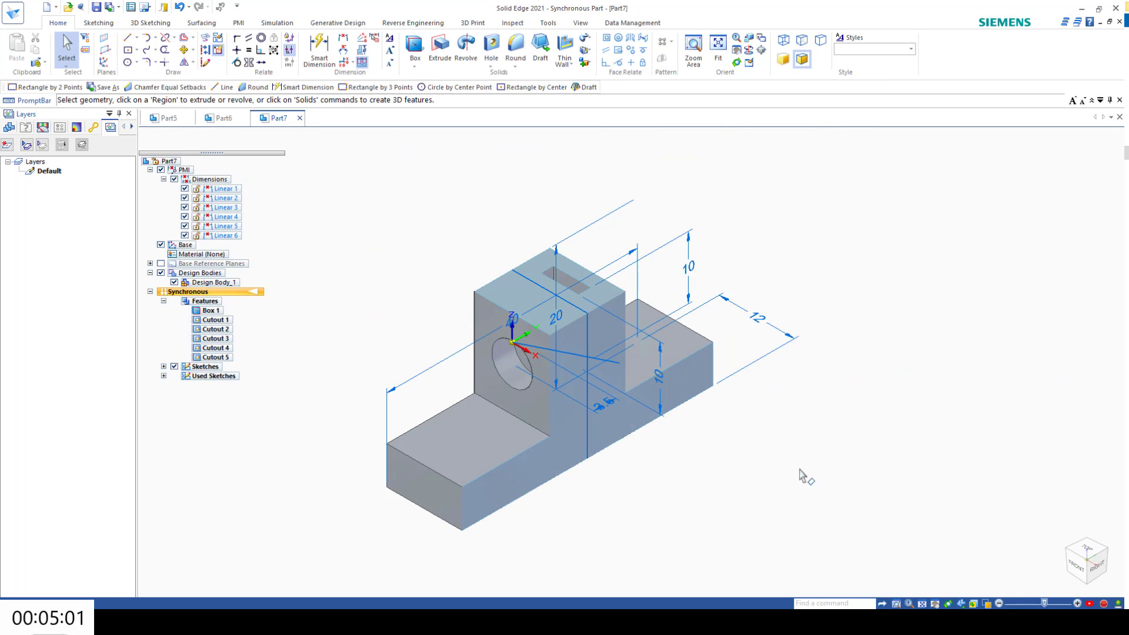
pyautogui.click(587, 63)
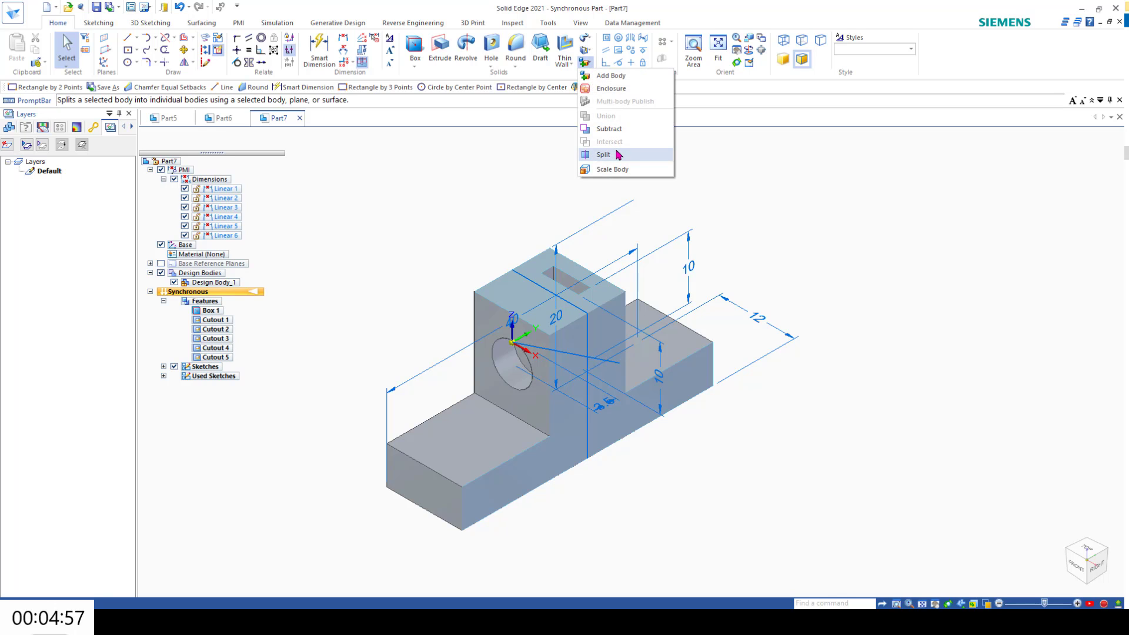
pyautogui.click(612, 156)
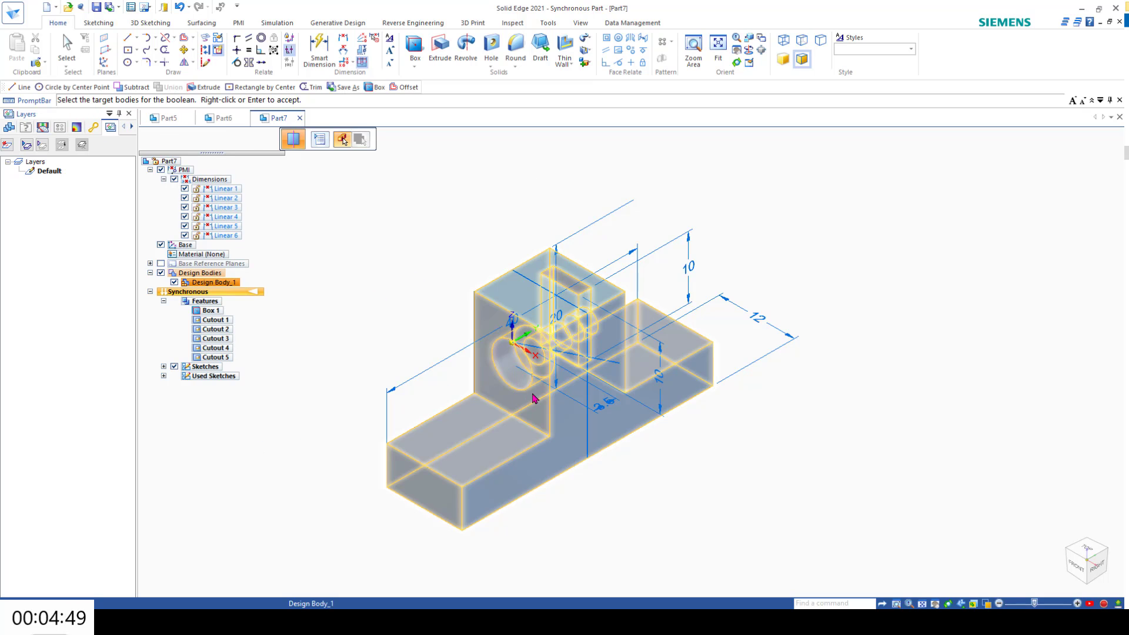
pyautogui.click(563, 418)
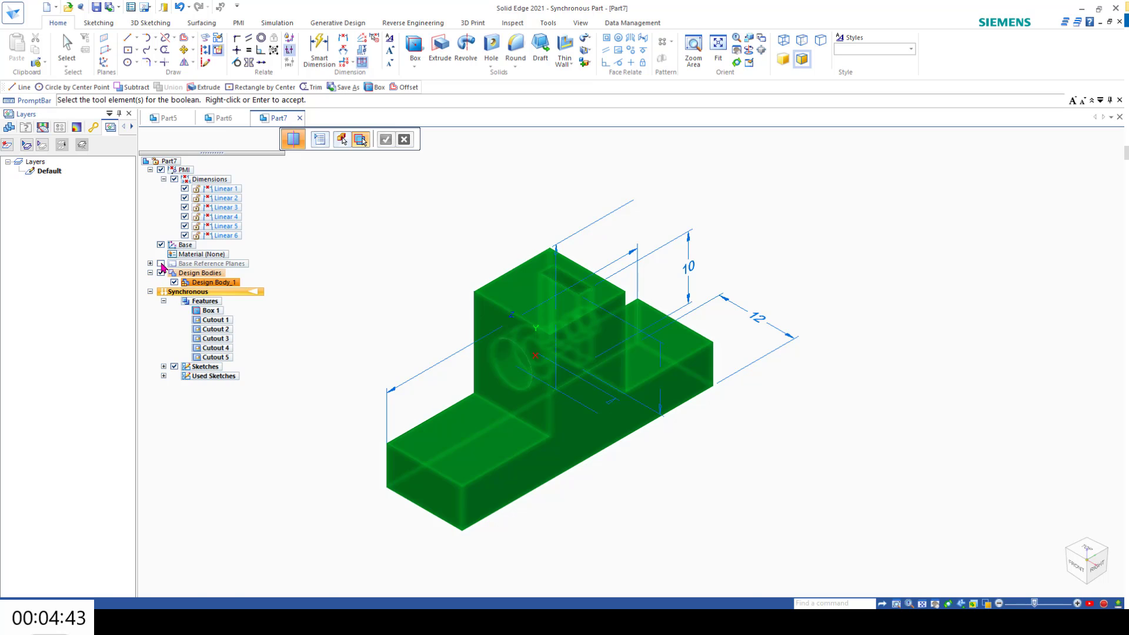
pyautogui.click(161, 263)
pyautogui.scroll(-6, 523, 248)
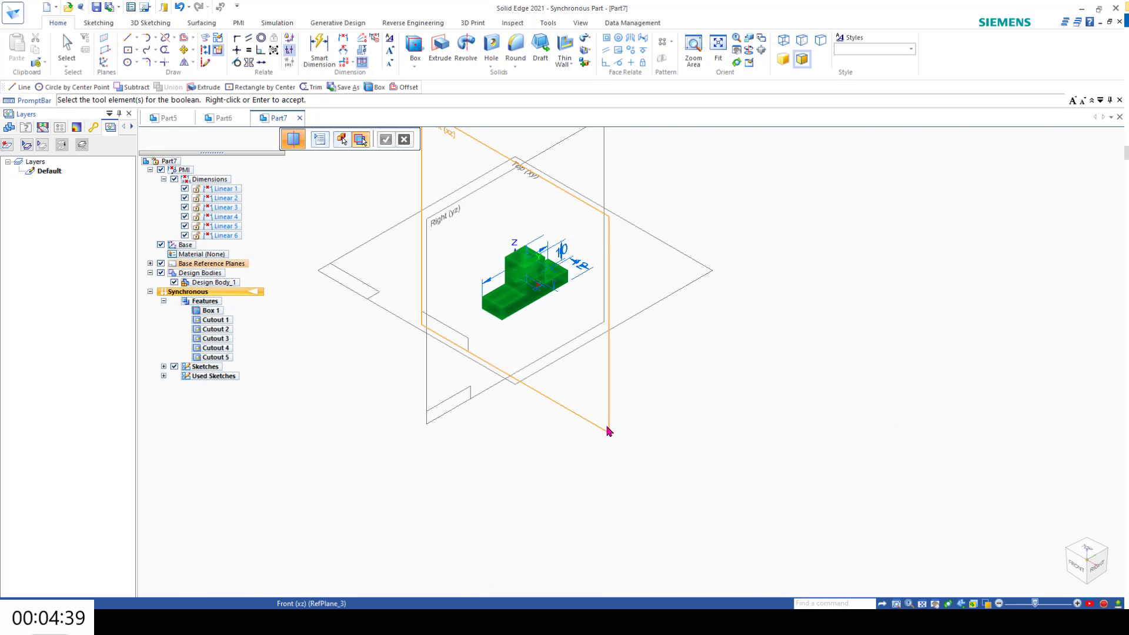
pyautogui.click(608, 431)
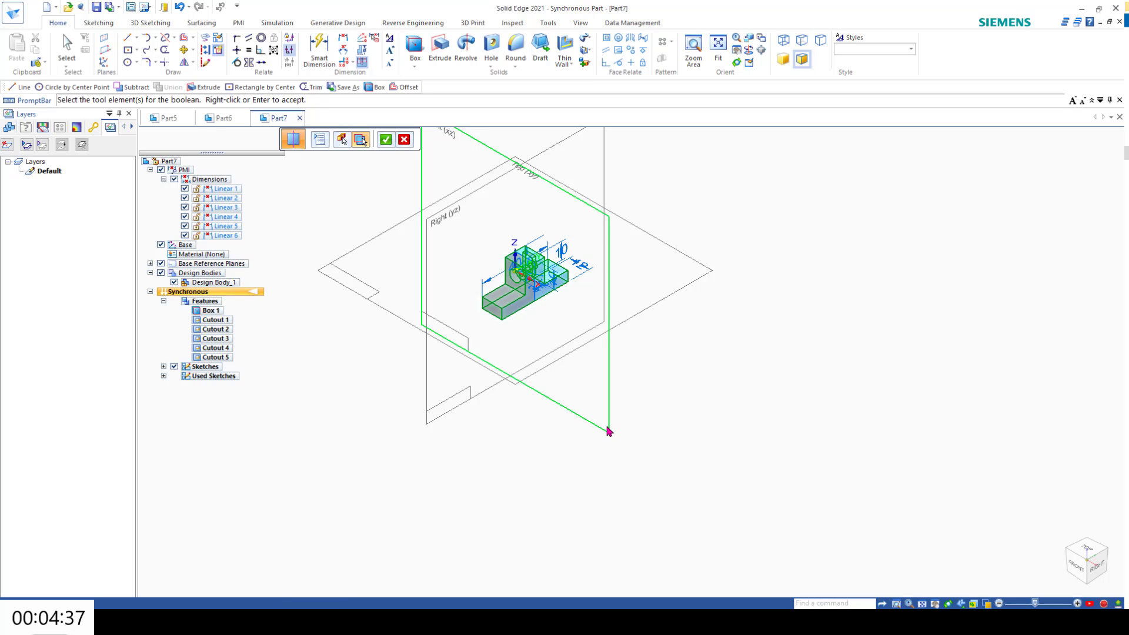
pyautogui.rightClick(609, 431)
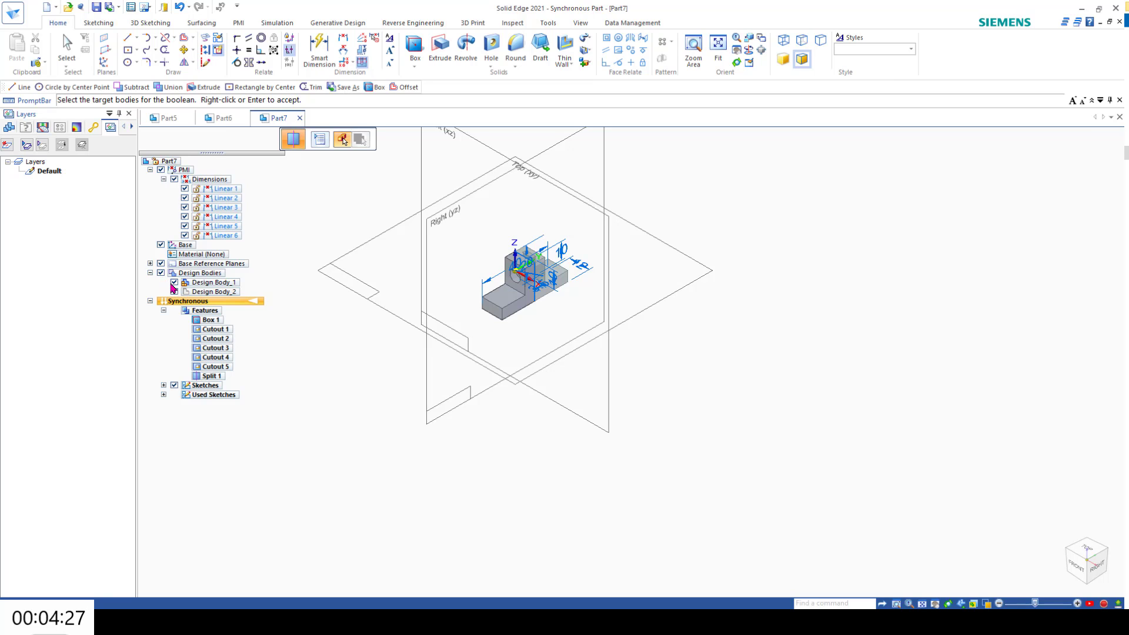
# - Hide the base reference planes and all PMI dimensions, with the model fitted to the view
pyautogui.click(161, 264)
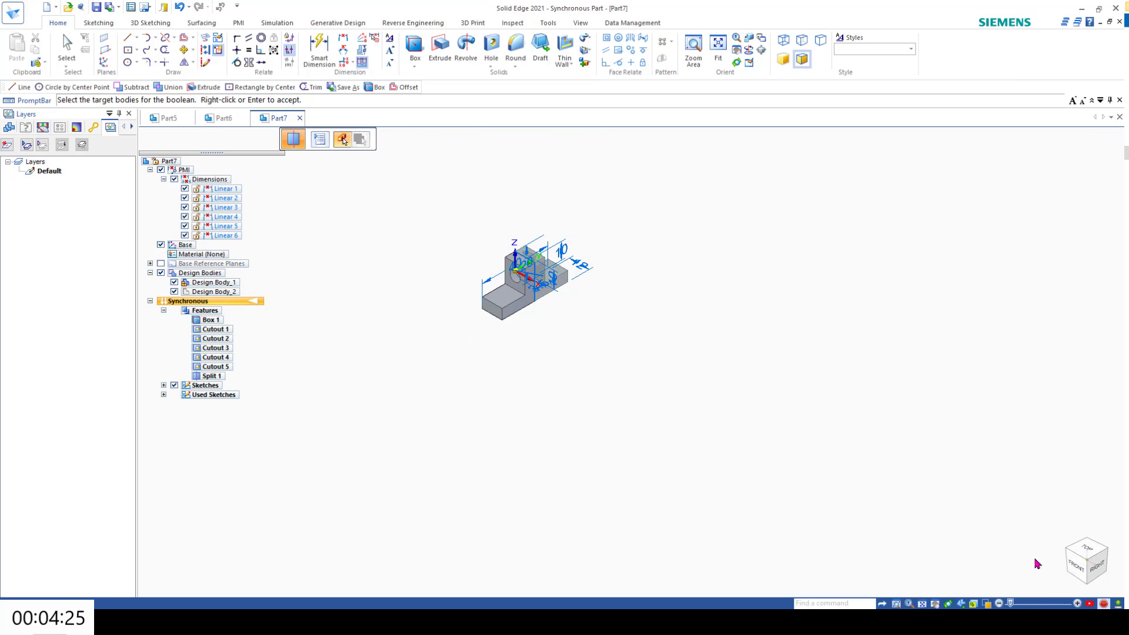
pyautogui.moveTo(1068, 591)
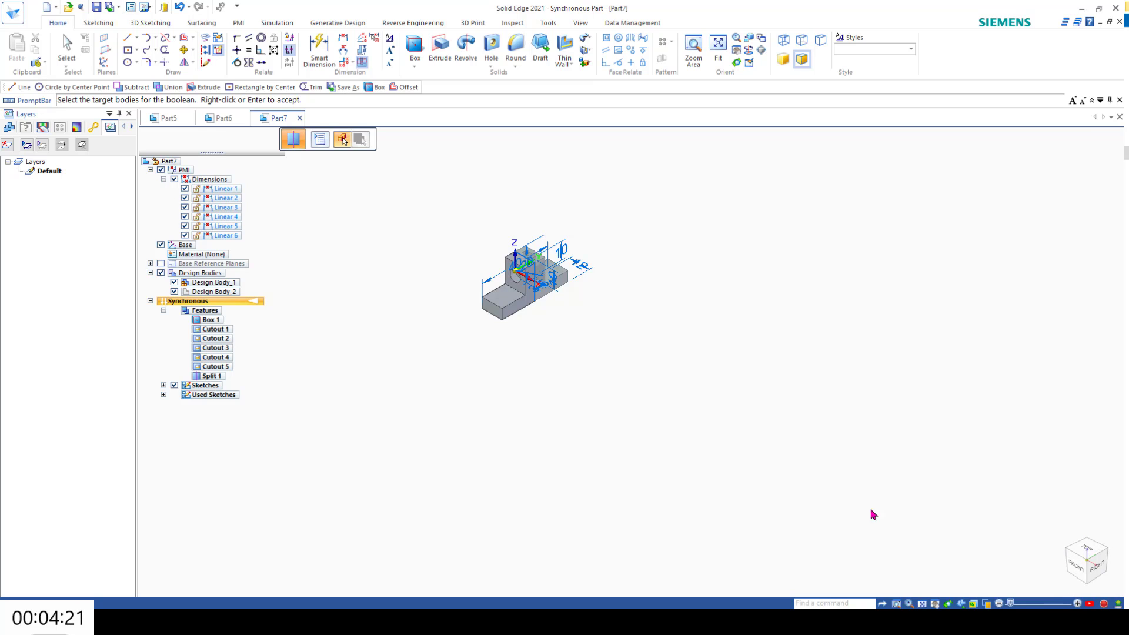
pyautogui.press('Escape')
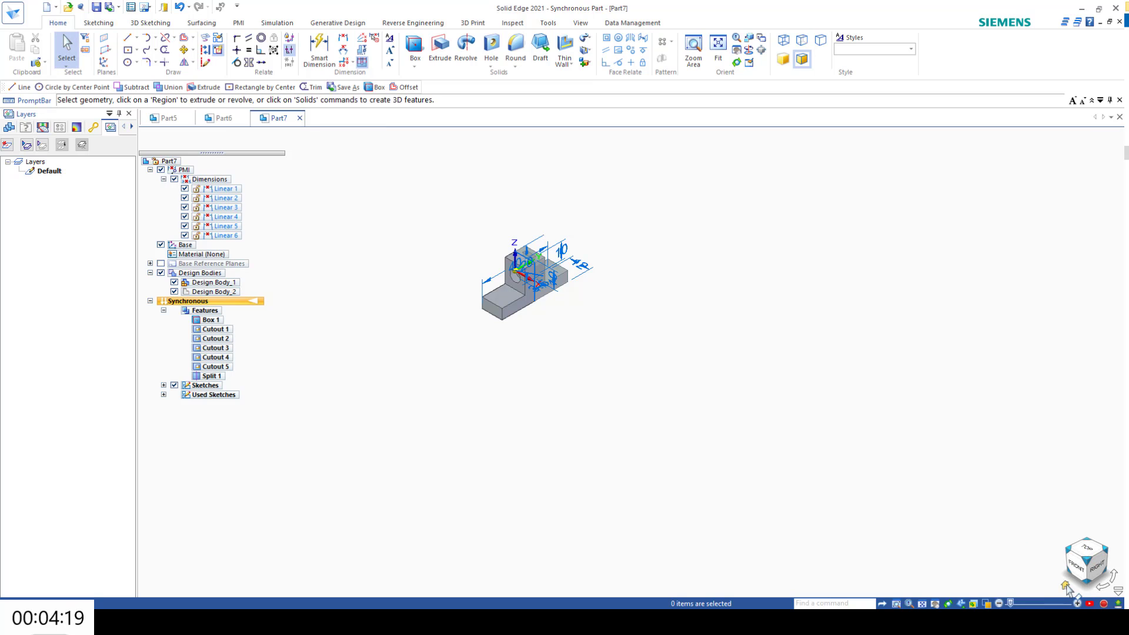
pyautogui.rightClick(677, 314)
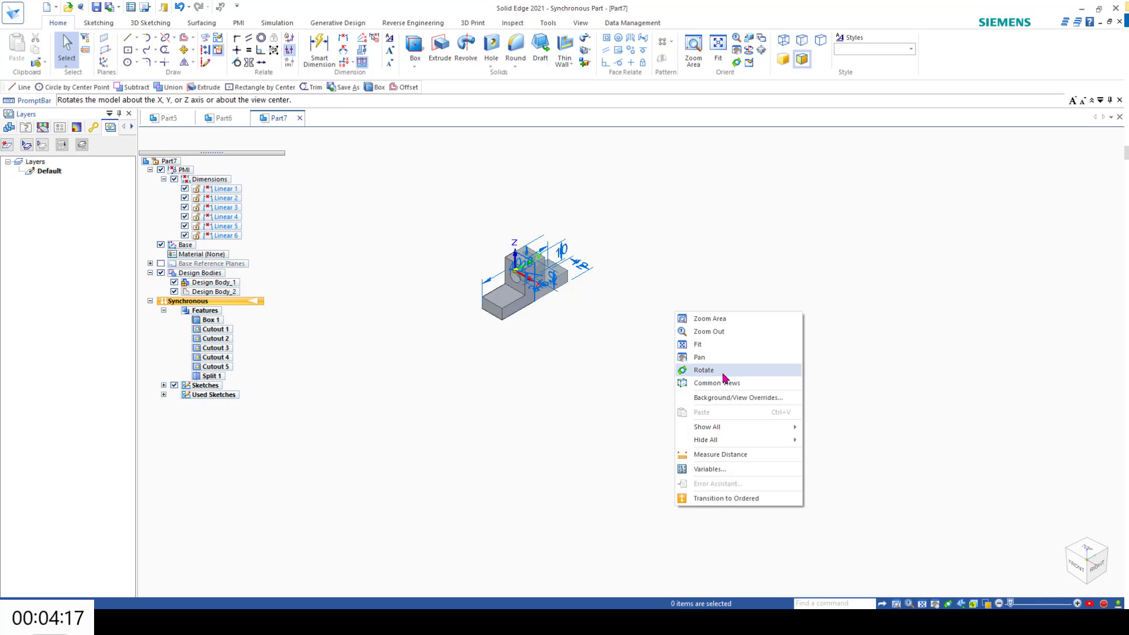
pyautogui.click(916, 600)
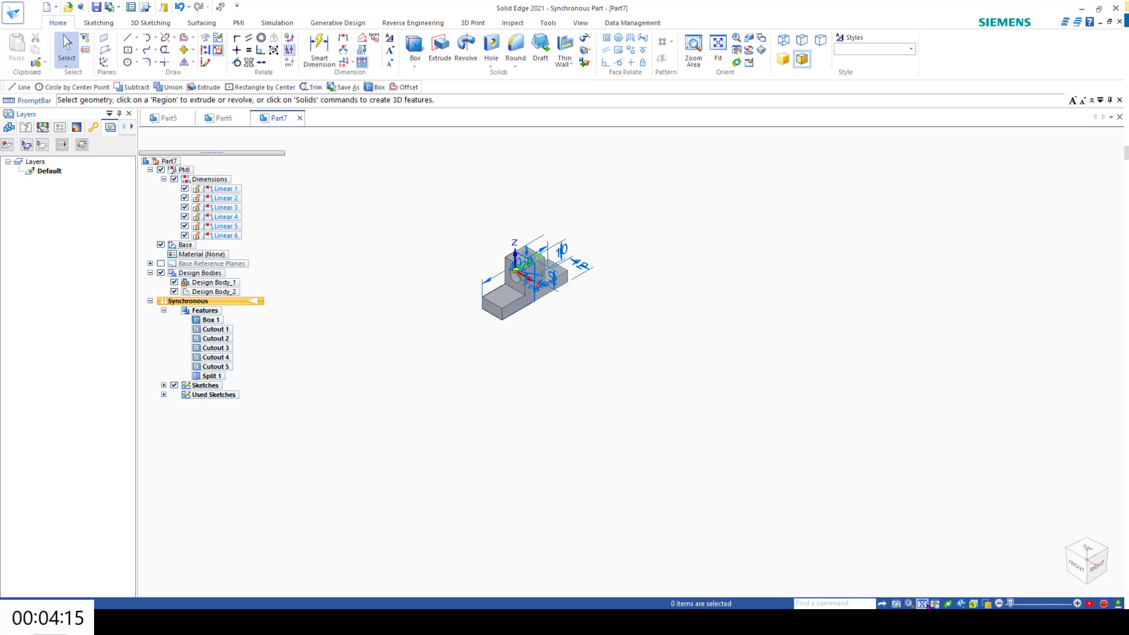
pyautogui.click(922, 604)
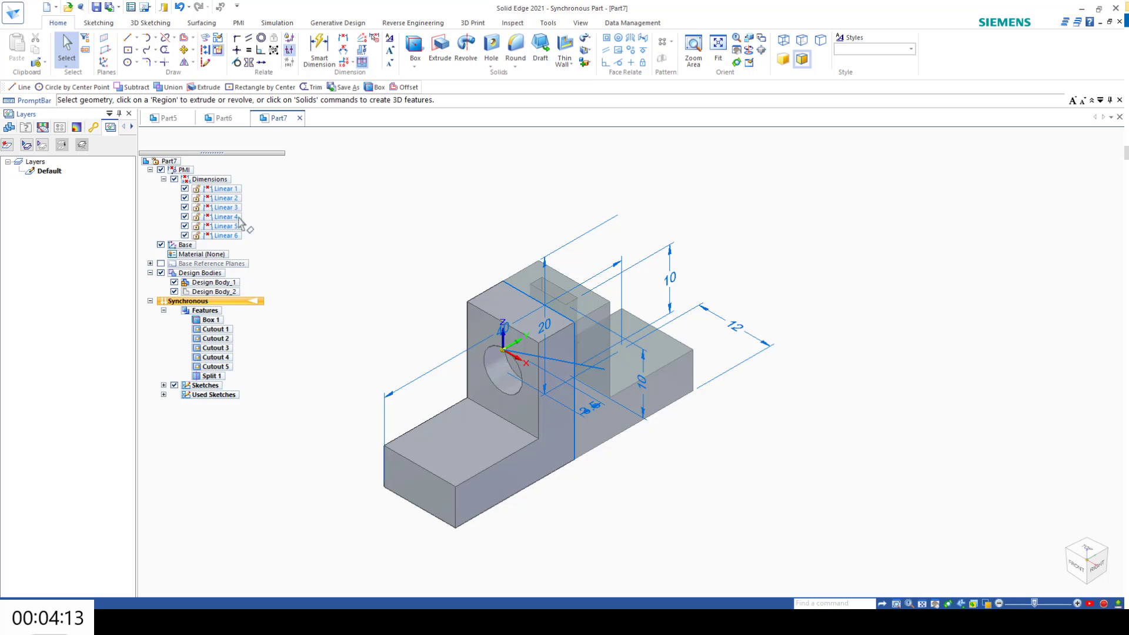
pyautogui.click(161, 170)
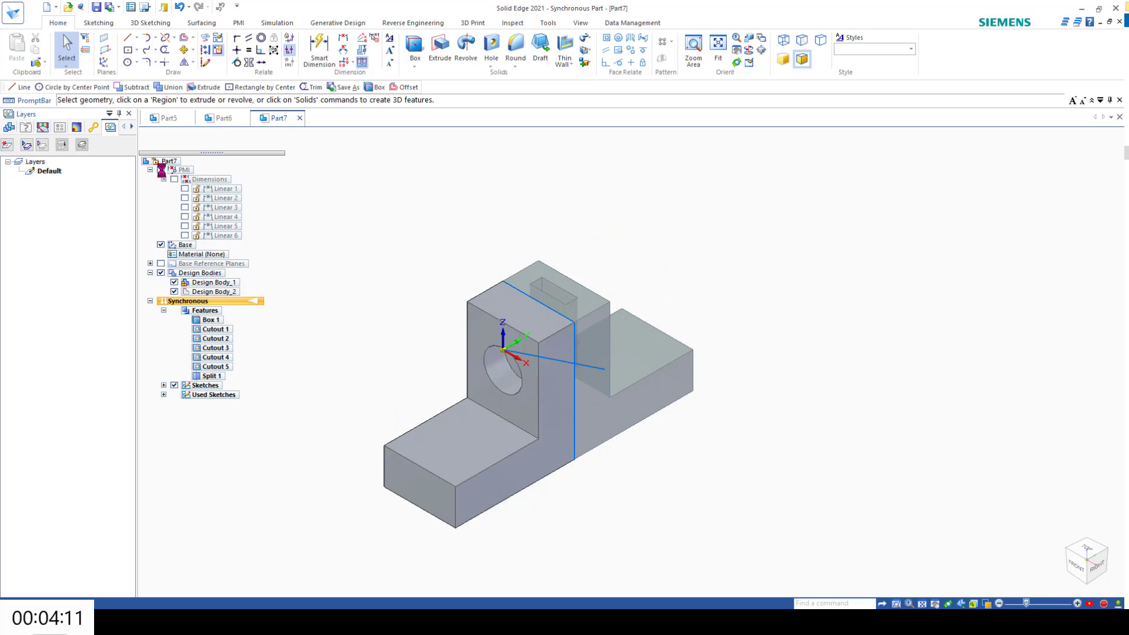
# - Inspect each split body separately by hiding Design Body_2 and Design Body_1 in turn and restoring both
pyautogui.click(210, 320)
pyautogui.click(174, 292)
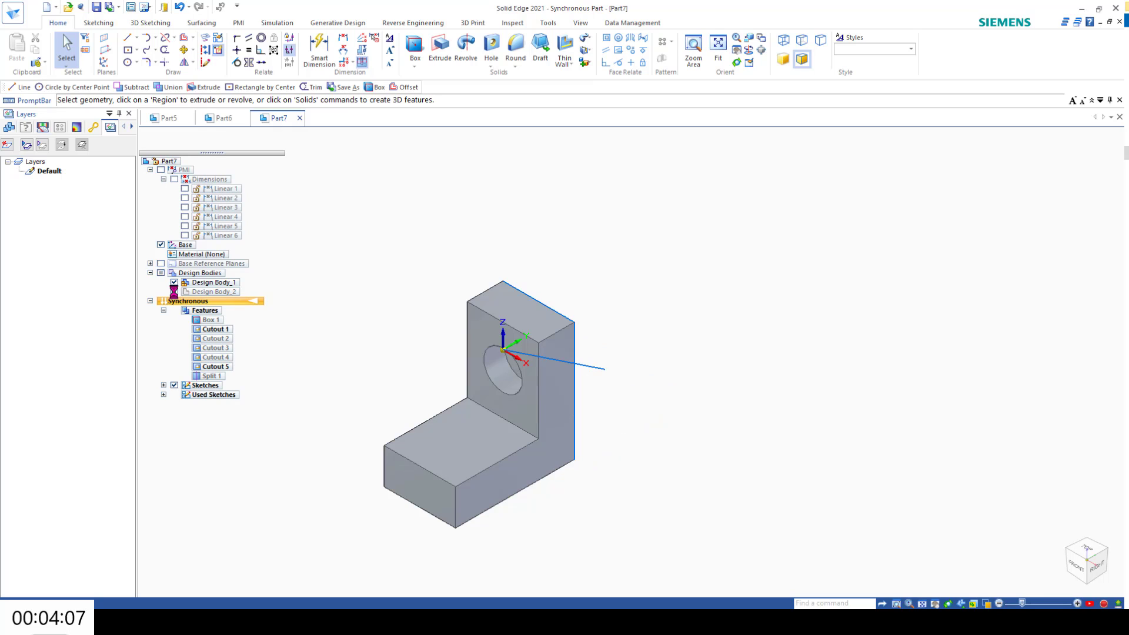
pyautogui.click(175, 292)
pyautogui.click(174, 283)
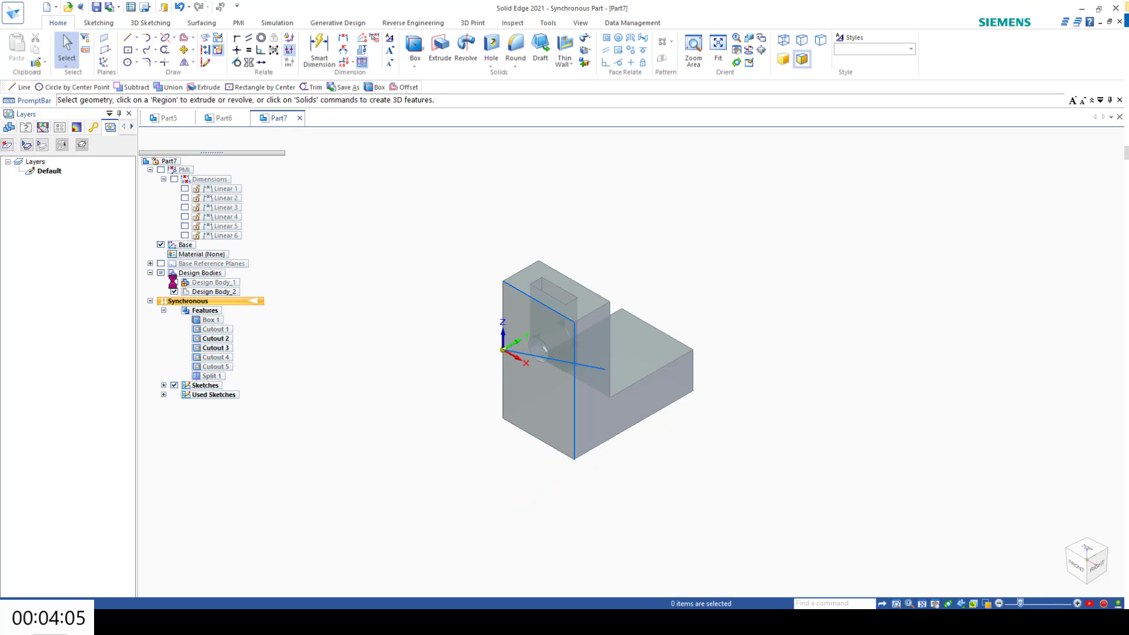
pyautogui.click(175, 283)
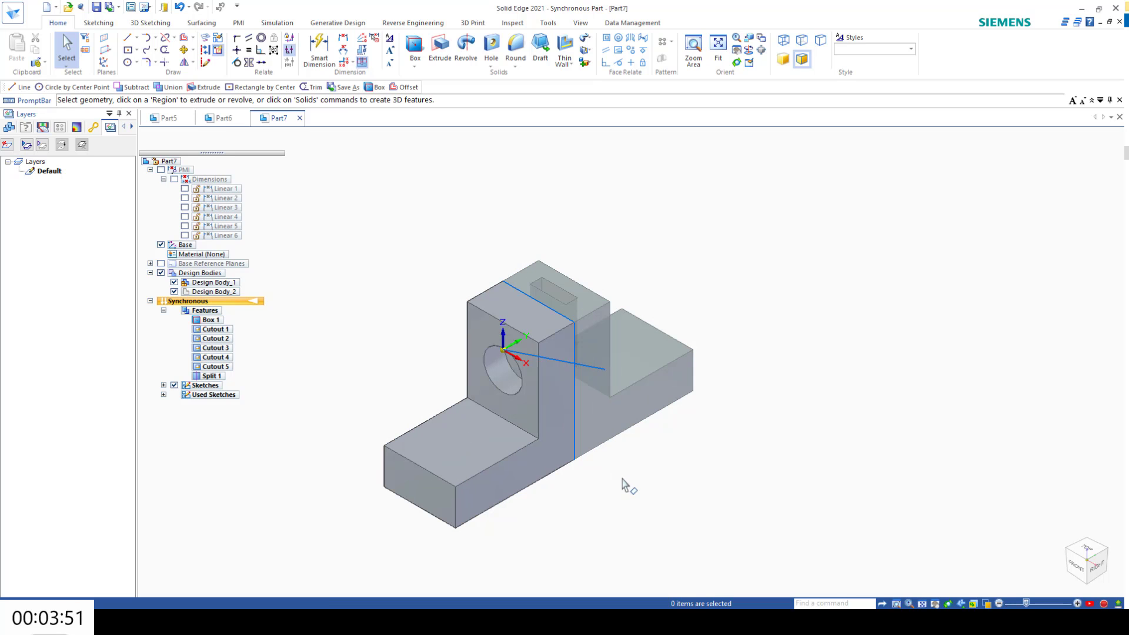
pyautogui.moveTo(623, 484)
pyautogui.mouseDown(button='middle')
pyautogui.moveTo(577, 496)
pyautogui.moveTo(577, 507)
pyautogui.moveTo(587, 484)
pyautogui.mouseUp(button='middle')
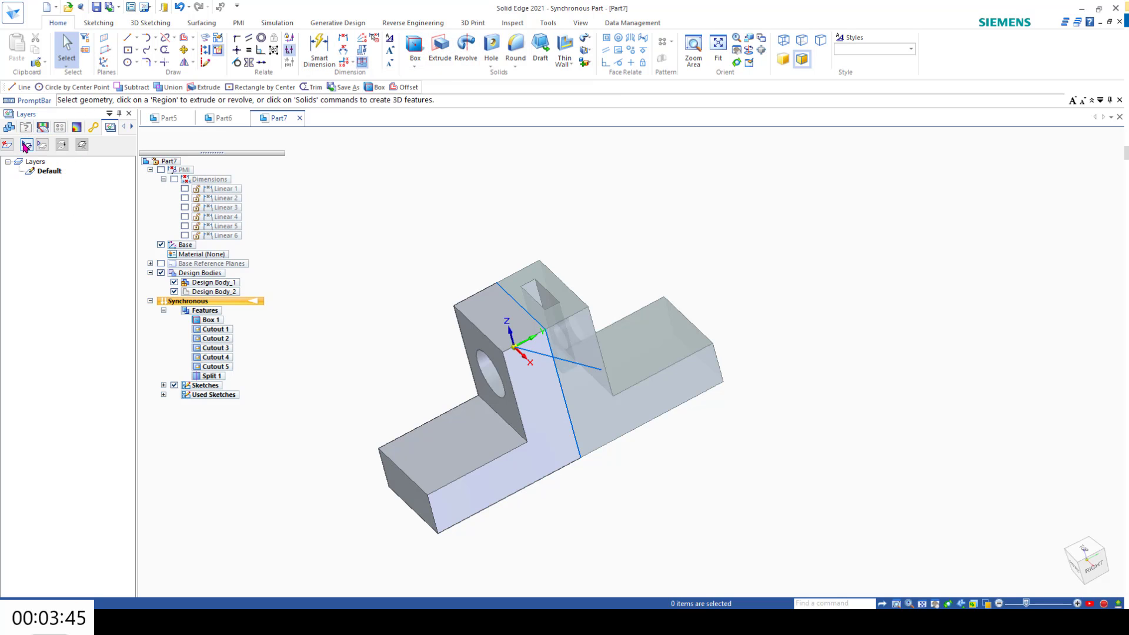
pyautogui.click(60, 129)
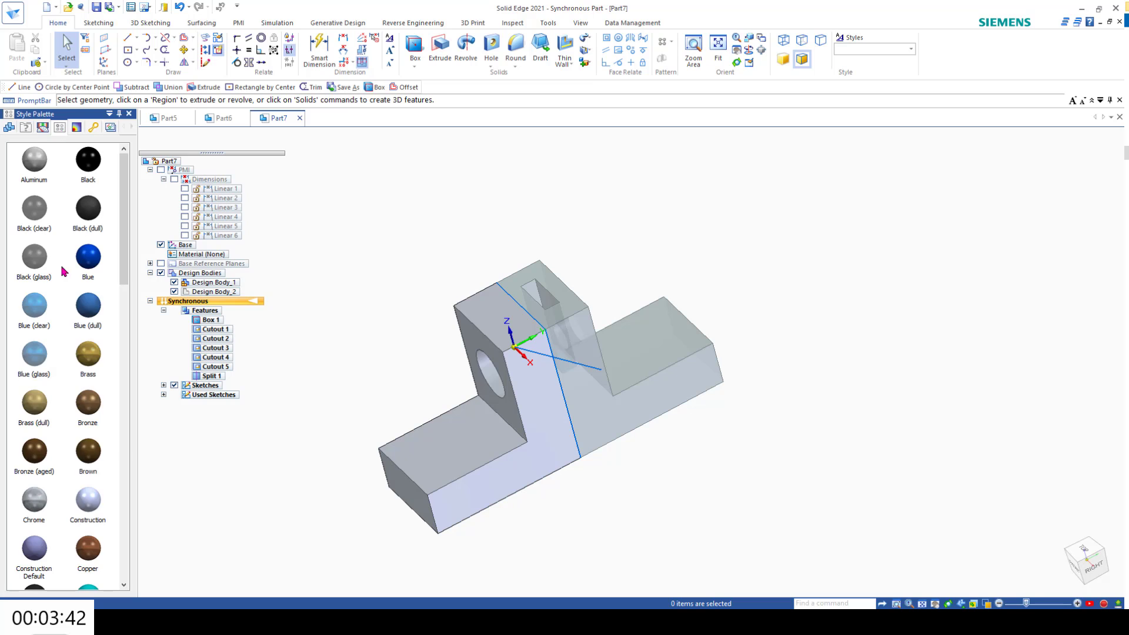
pyautogui.click(217, 283)
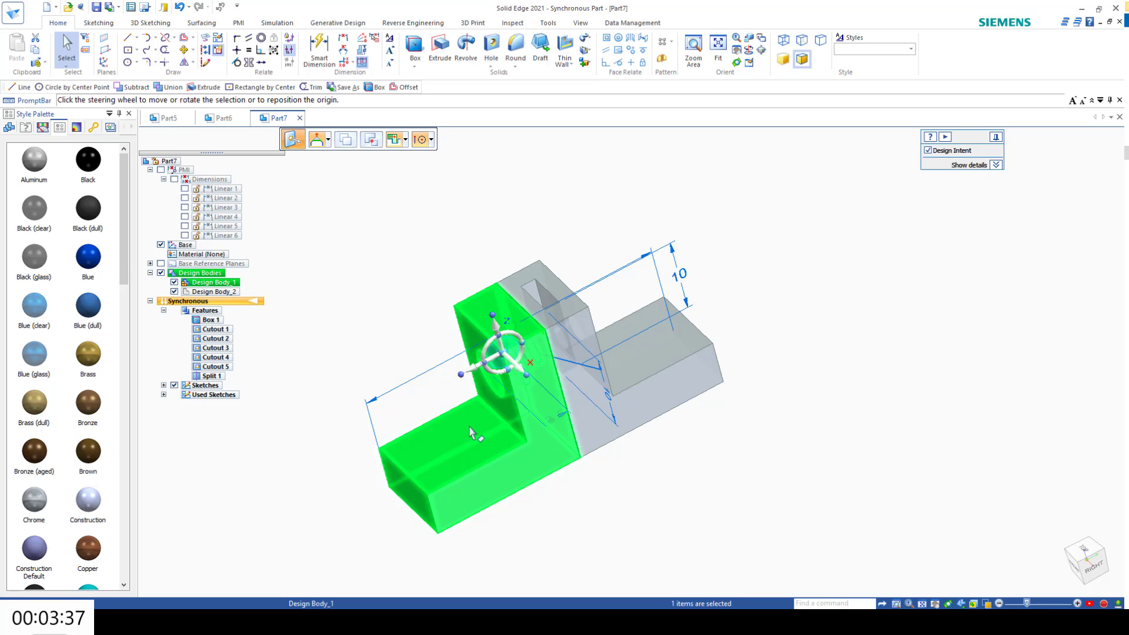
pyautogui.click(865, 378)
pyautogui.click(534, 434)
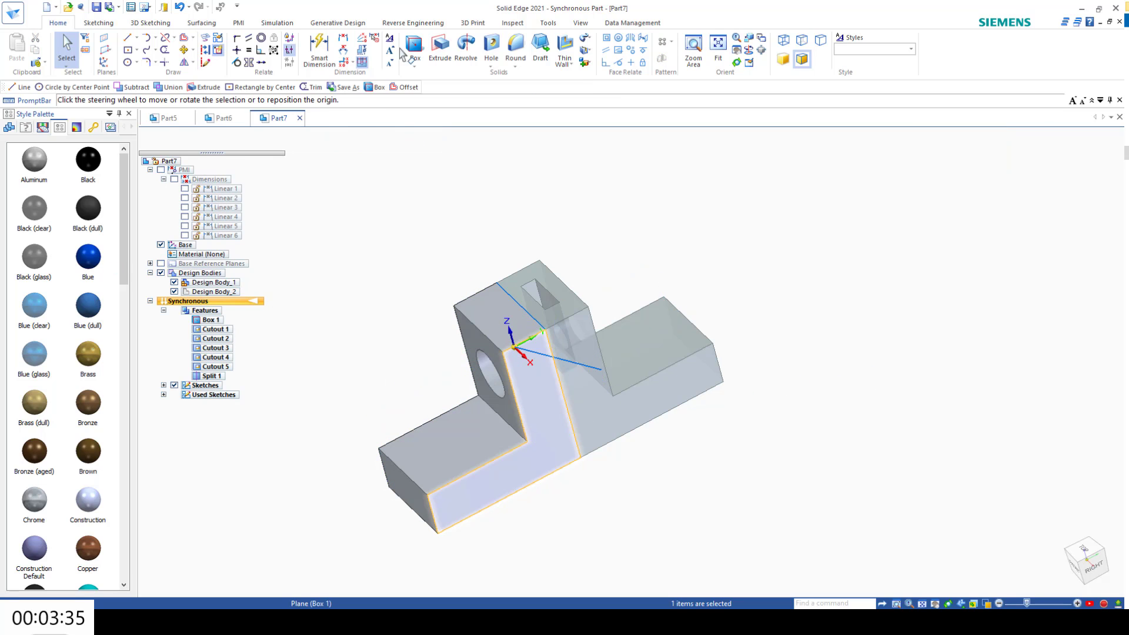
pyautogui.click(513, 25)
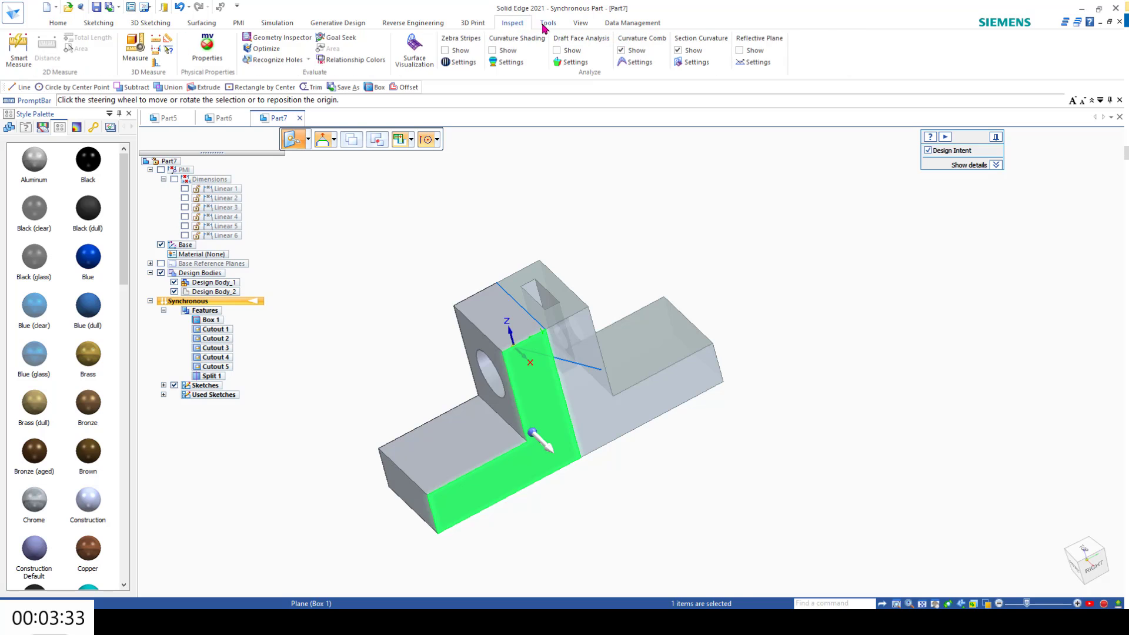
pyautogui.click(547, 25)
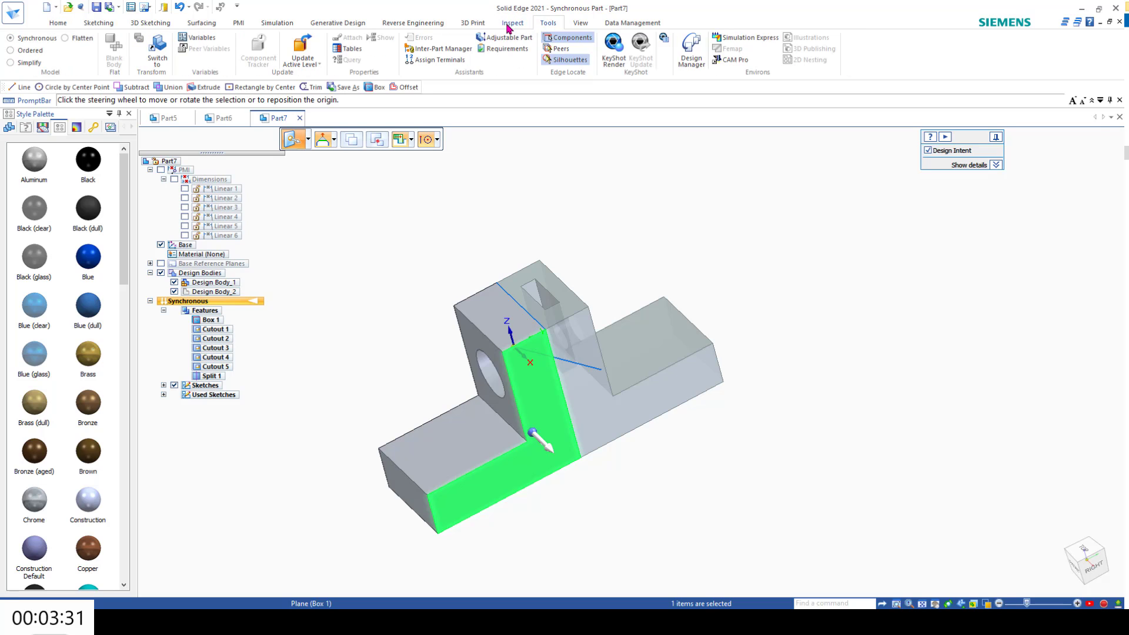
# - Paint Design Body_2 with the Gold style using Part Painter
pyautogui.click(581, 25)
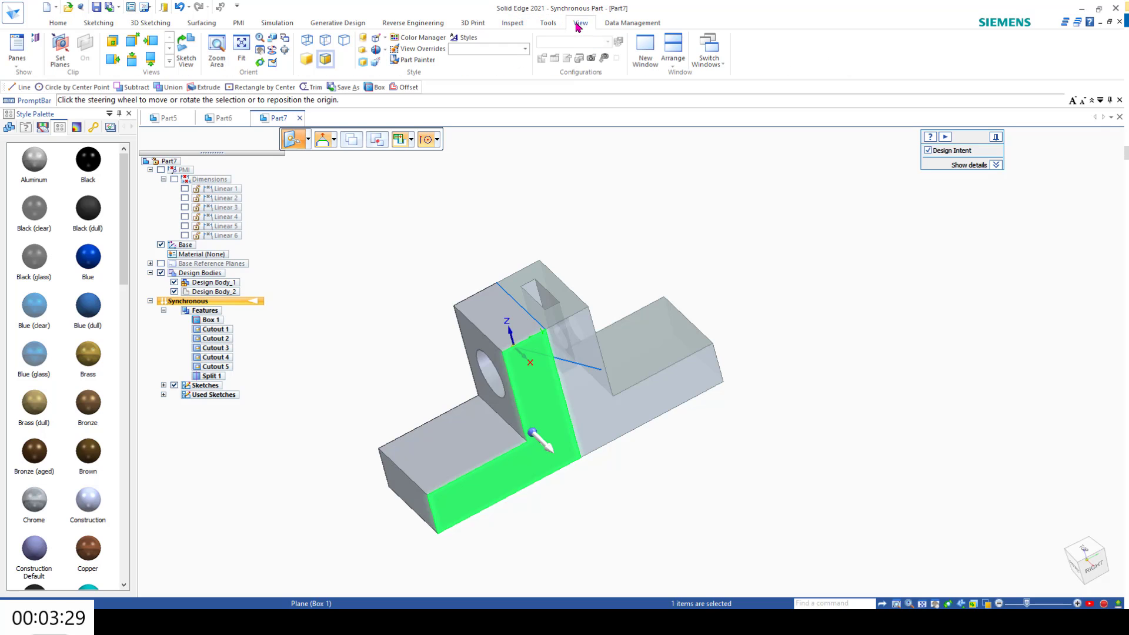
pyautogui.click(416, 59)
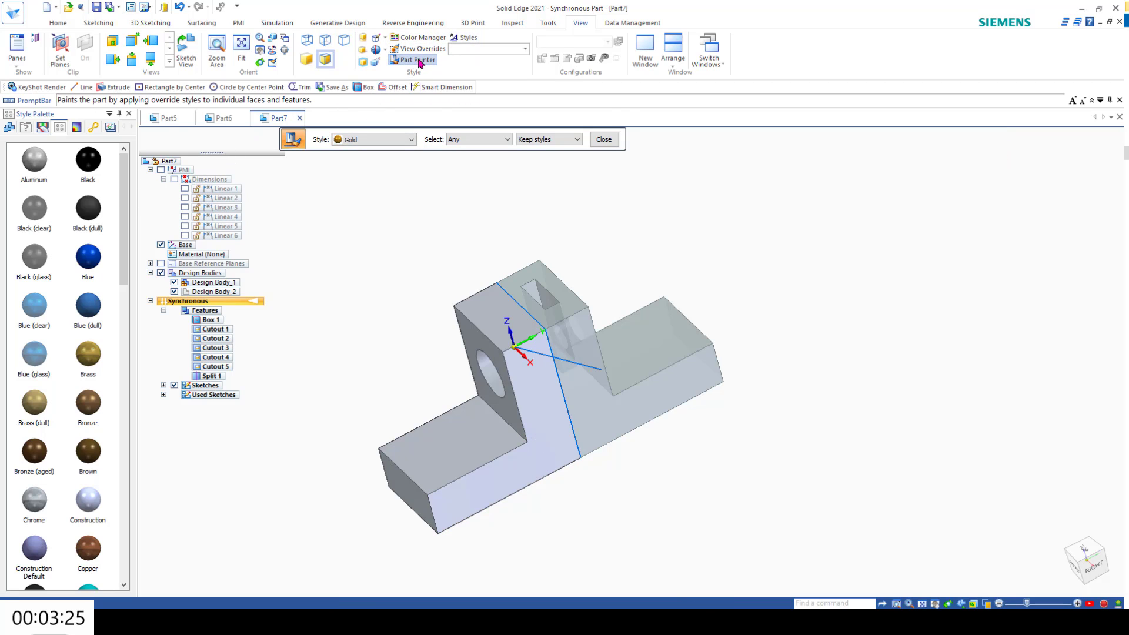
pyautogui.click(381, 143)
pyautogui.click(354, 151)
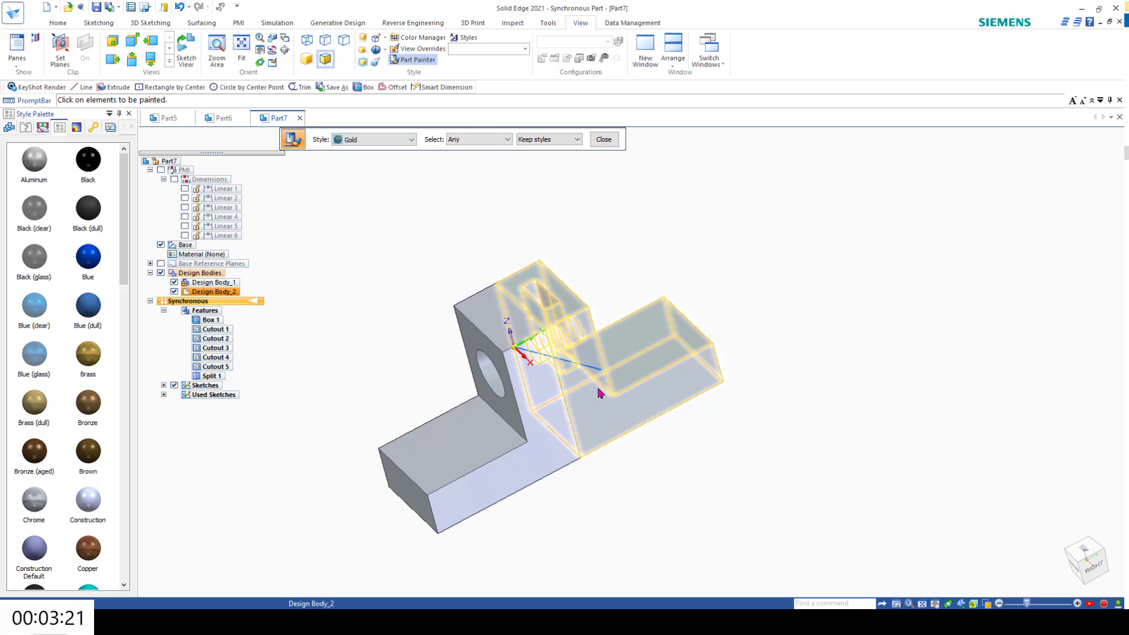
pyautogui.click(637, 393)
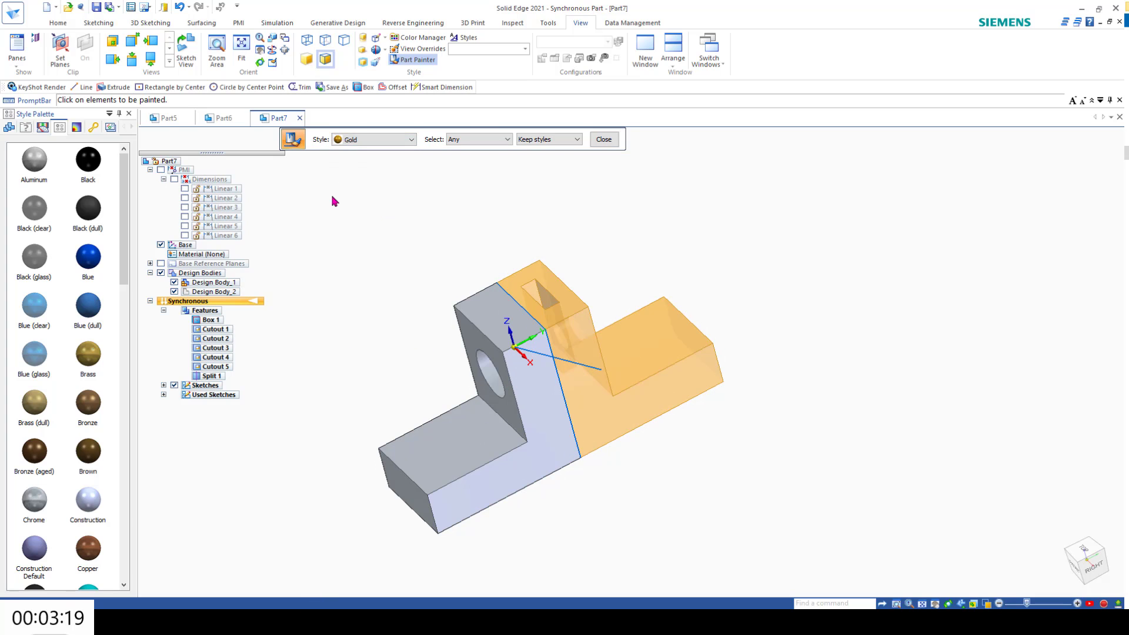
# - Restart Part Painter and paint Design Body_1 with the Green (clear) style
pyautogui.click(413, 61)
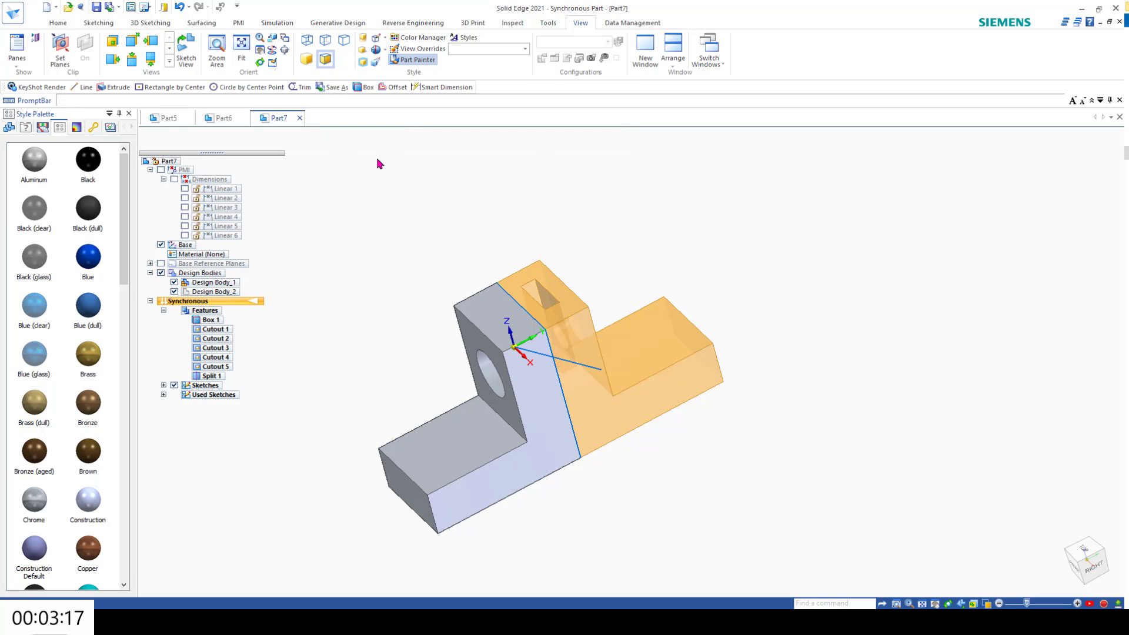
pyautogui.click(415, 60)
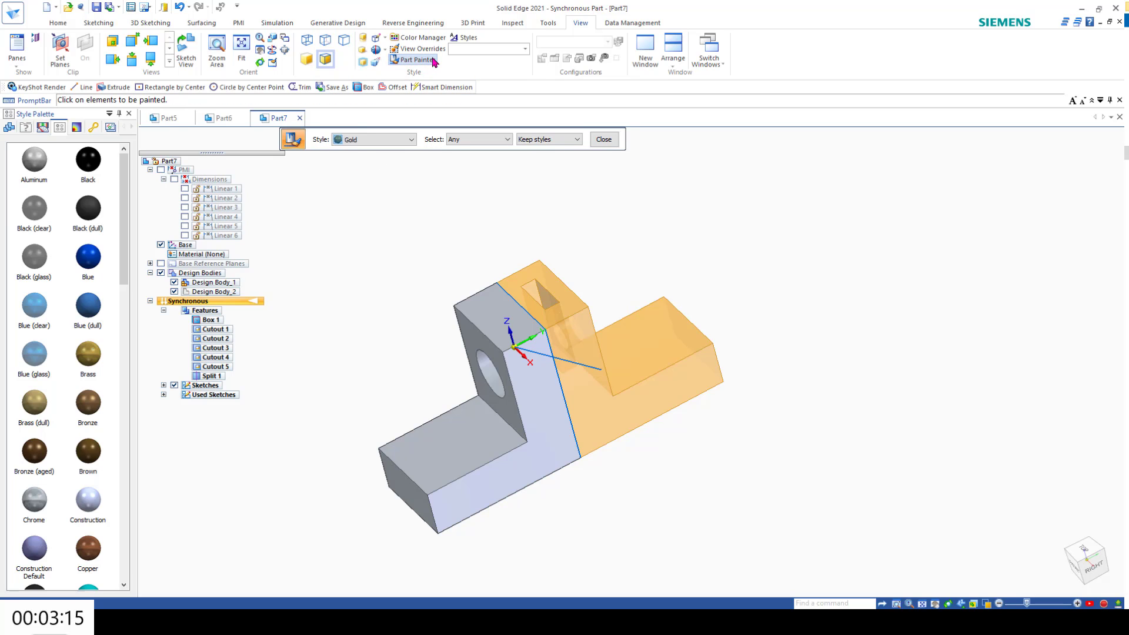
pyautogui.click(358, 144)
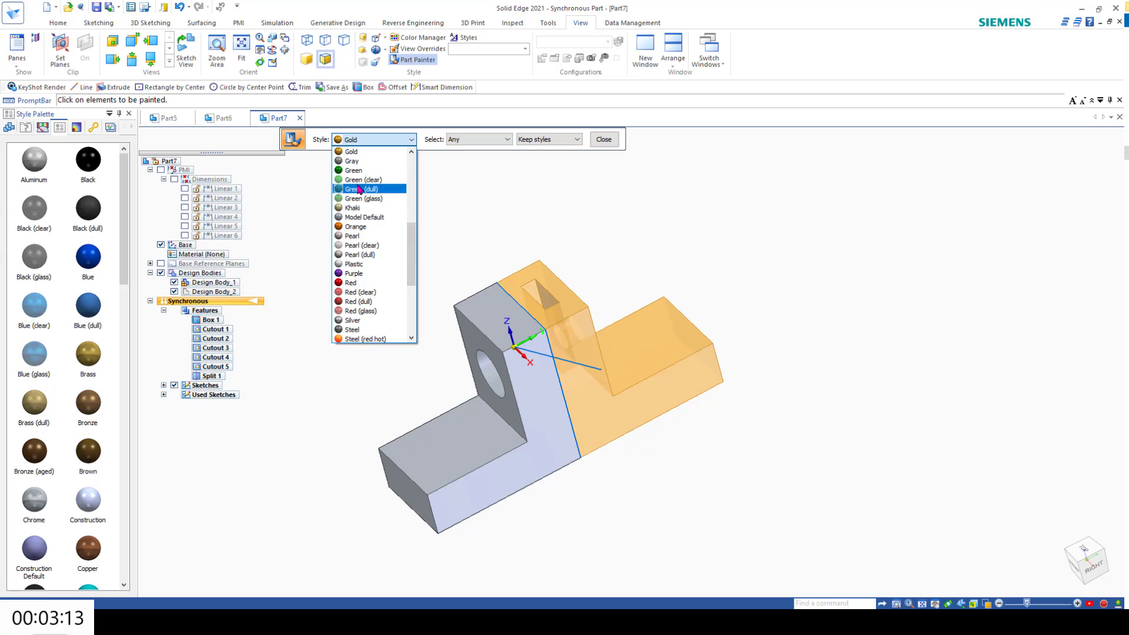
pyautogui.click(359, 183)
pyautogui.click(465, 450)
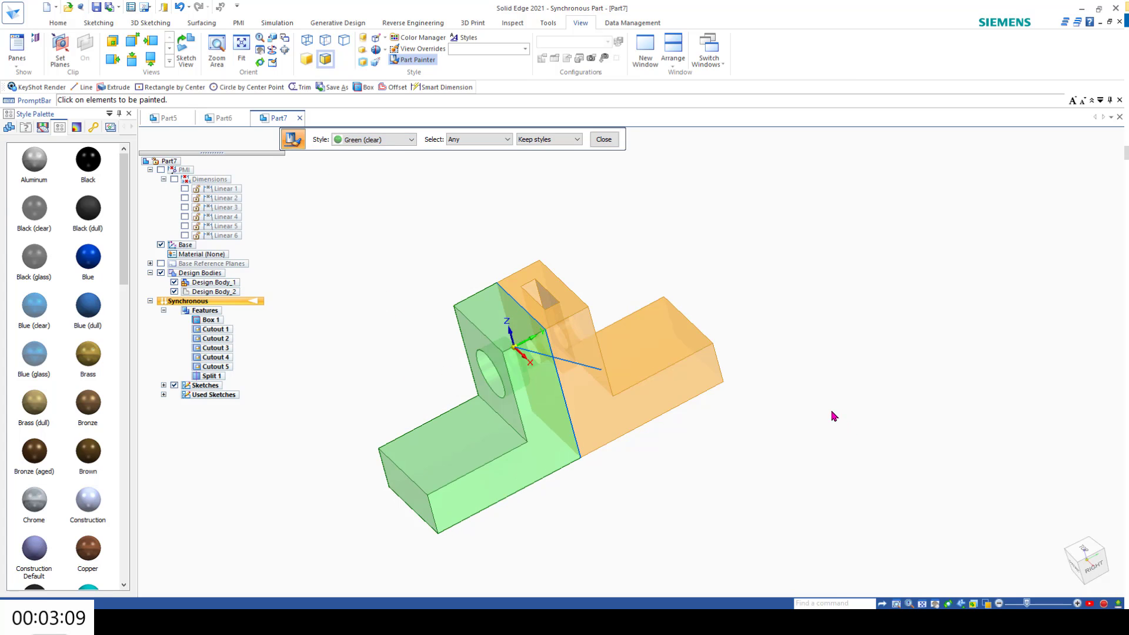
pyautogui.moveTo(774, 400); pyautogui.dragTo(798, 423, button='middle')
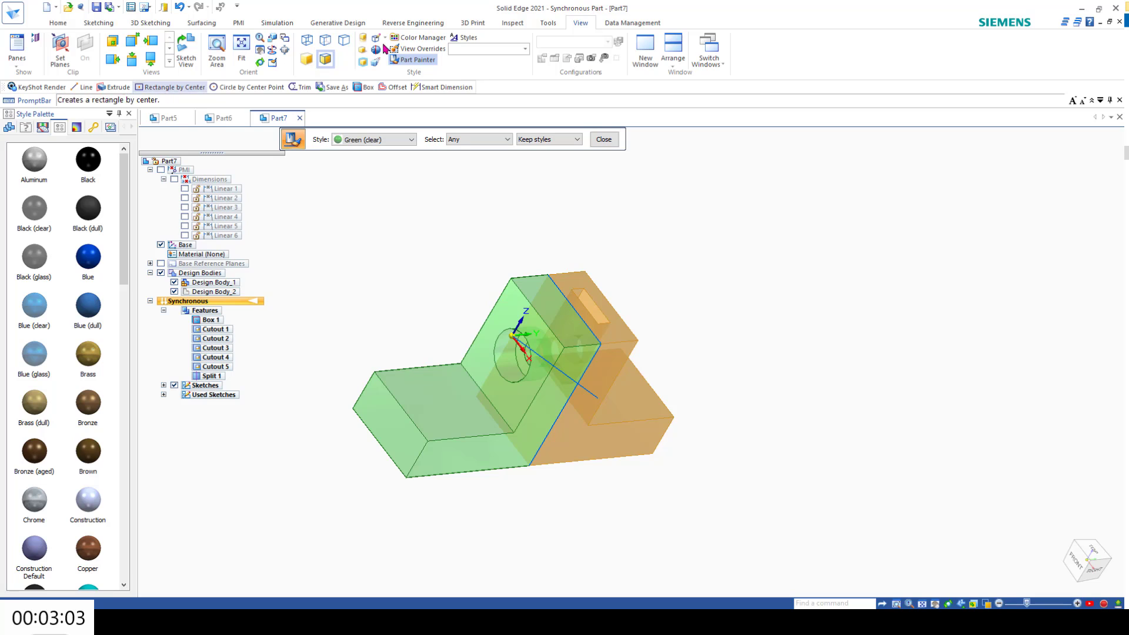
# - Send the painted part to KeyShot for rendering and dismiss its welcome window
pyautogui.click(472, 23)
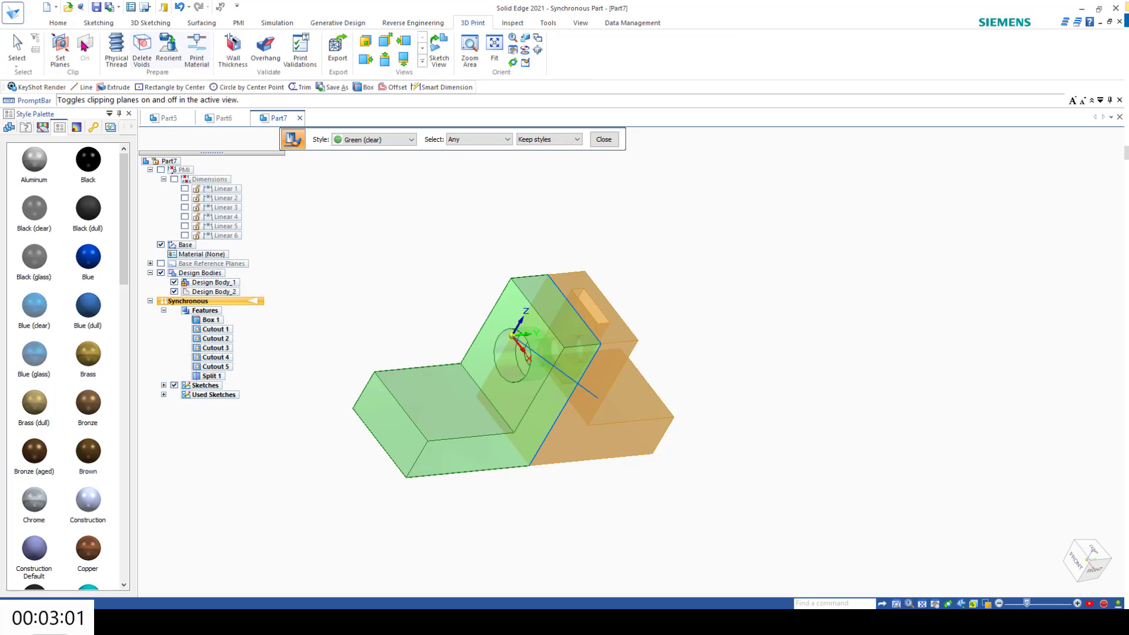
pyautogui.click(548, 23)
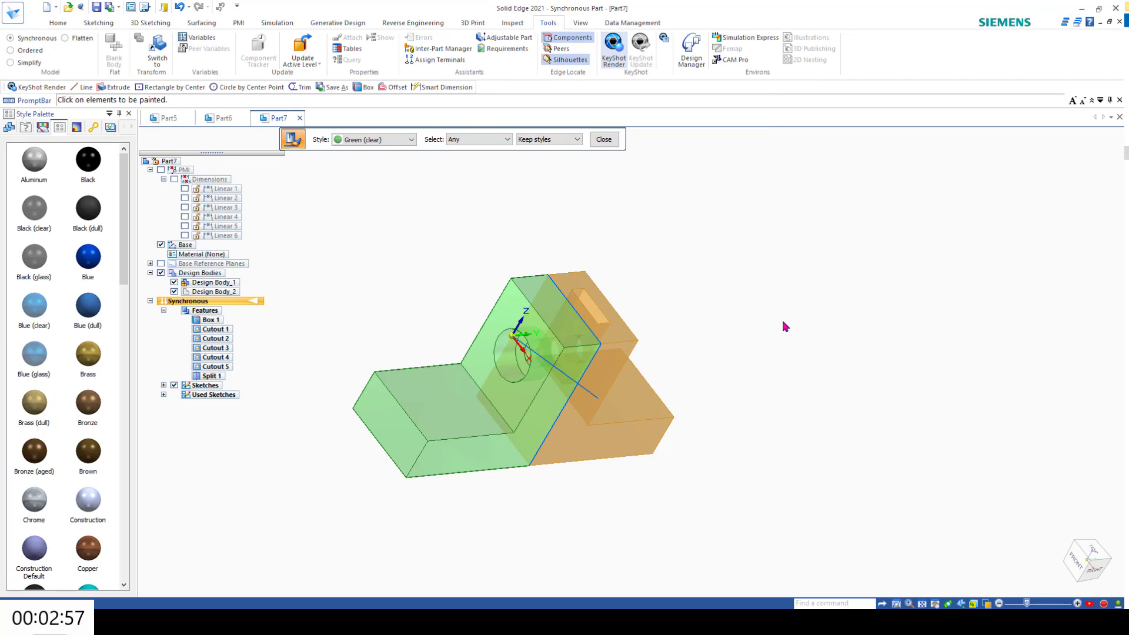
pyautogui.click(1065, 591)
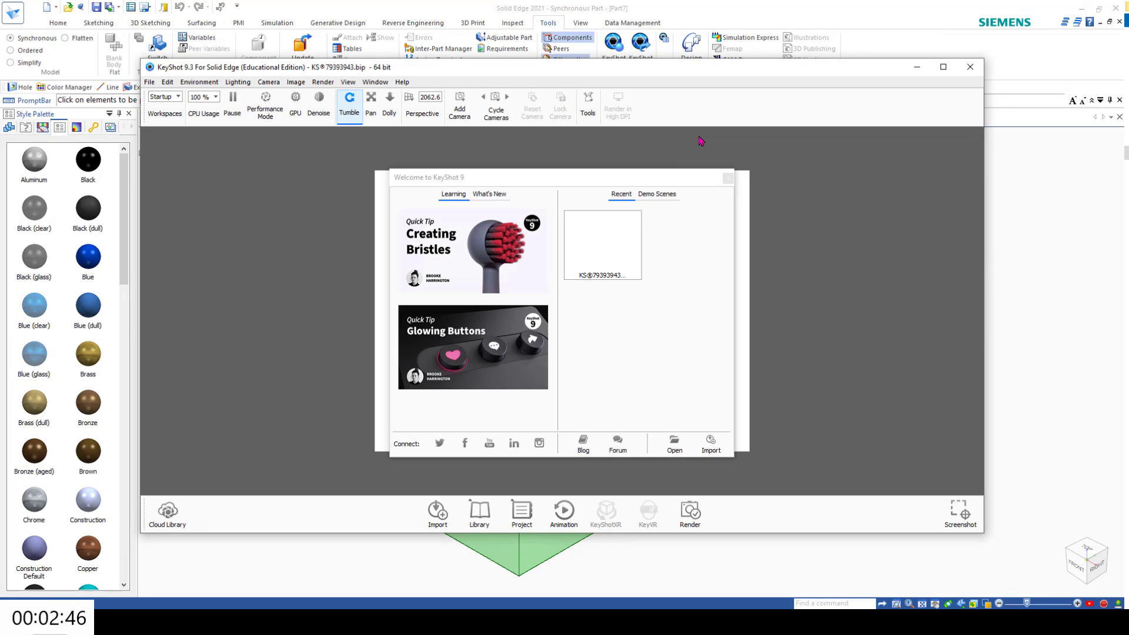
pyautogui.click(728, 179)
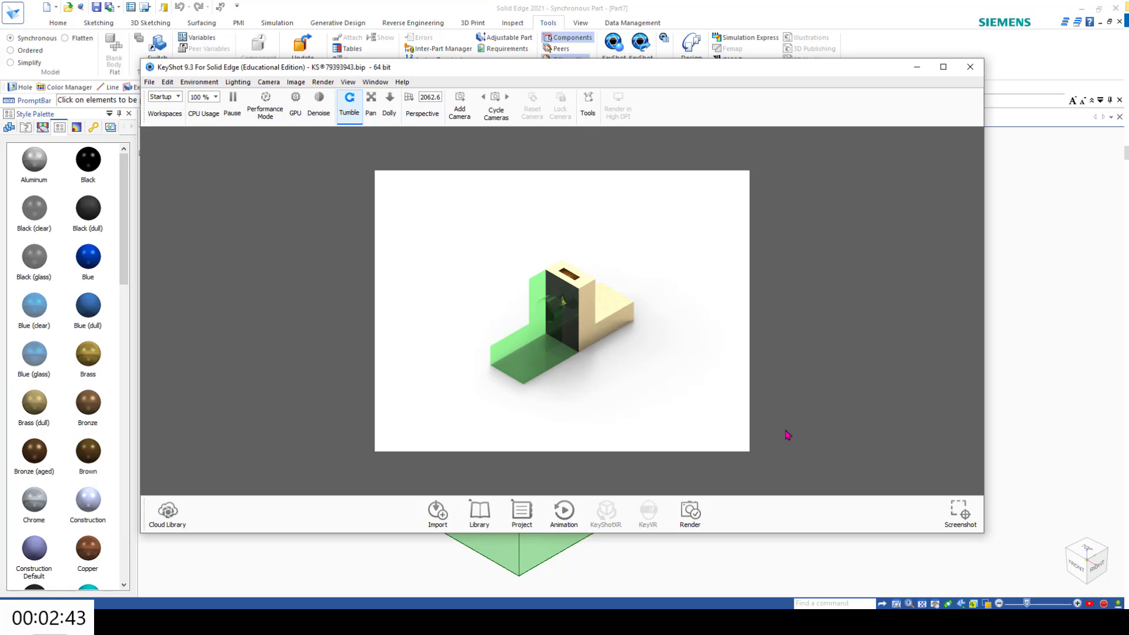
pyautogui.scroll(5, 627, 378)
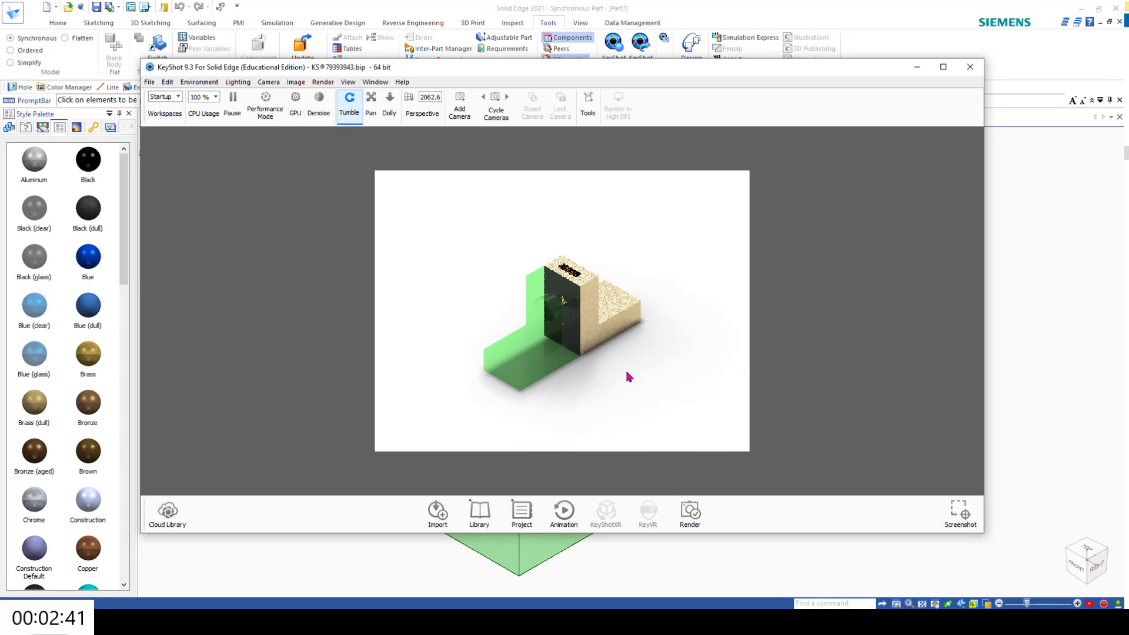
# - Render the enlarged model as an 800 x 600 px JPEG still image, then close the finished render and its settings
pyautogui.click(691, 517)
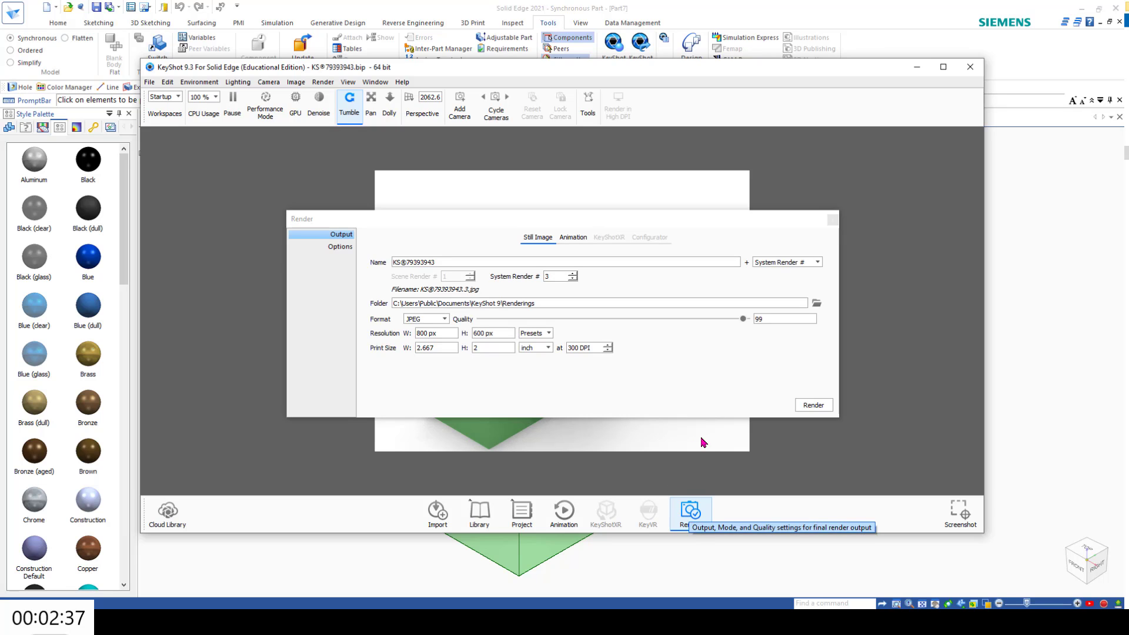
pyautogui.click(807, 406)
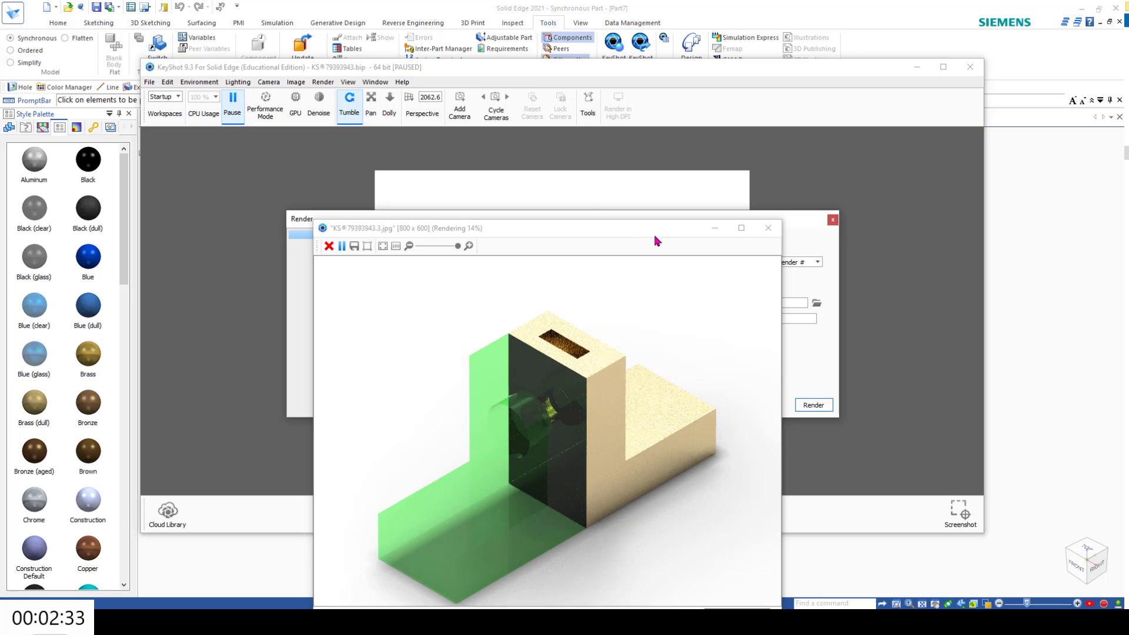
pyautogui.moveTo(613, 236); pyautogui.dragTo(631, 185)
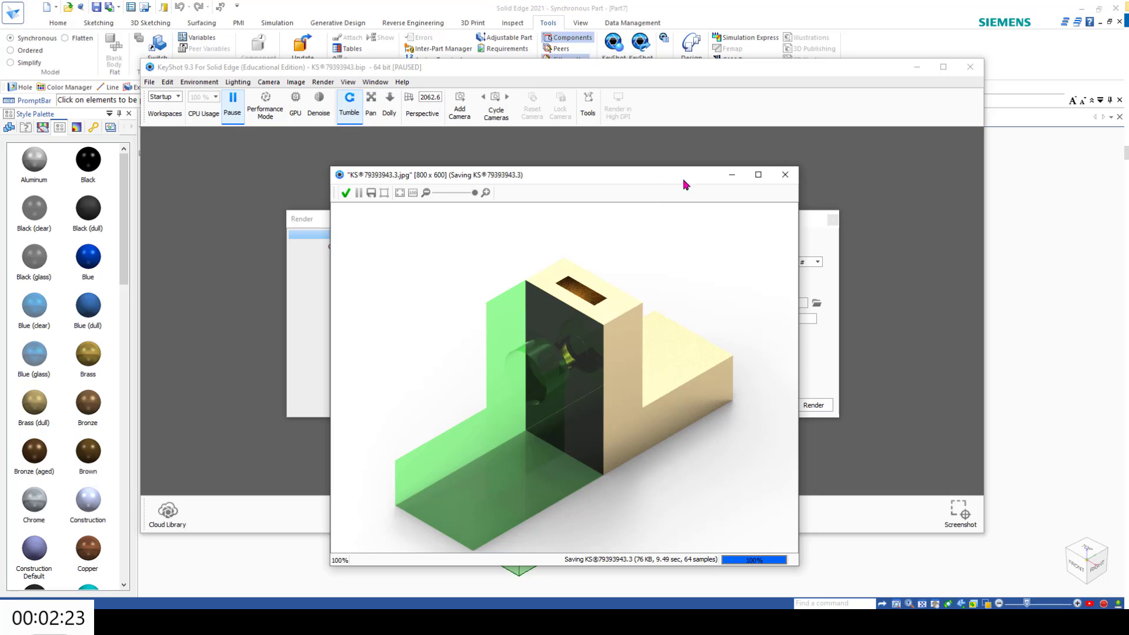
pyautogui.click(786, 175)
pyautogui.click(833, 220)
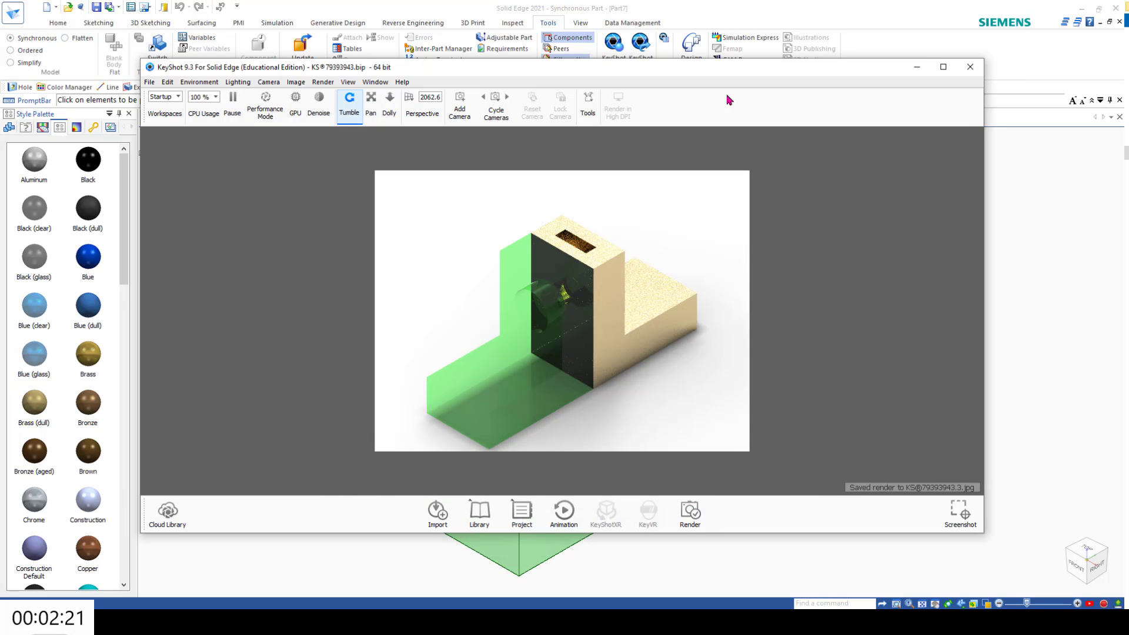
# - Close KeyShot and discard the scene changes
pyautogui.click(970, 67)
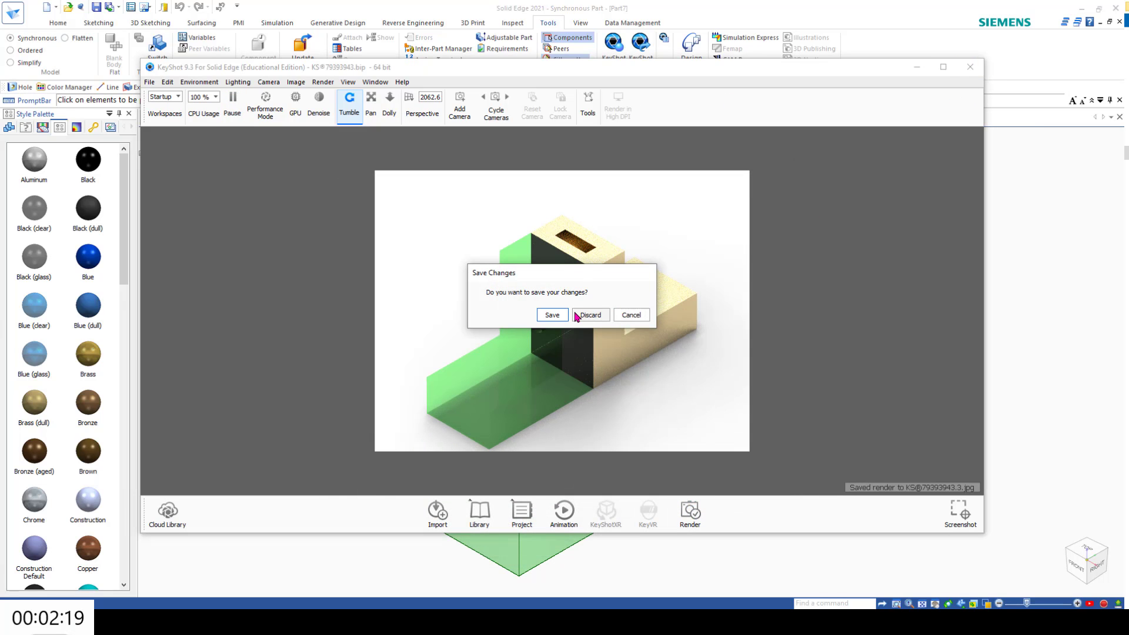
pyautogui.click(627, 316)
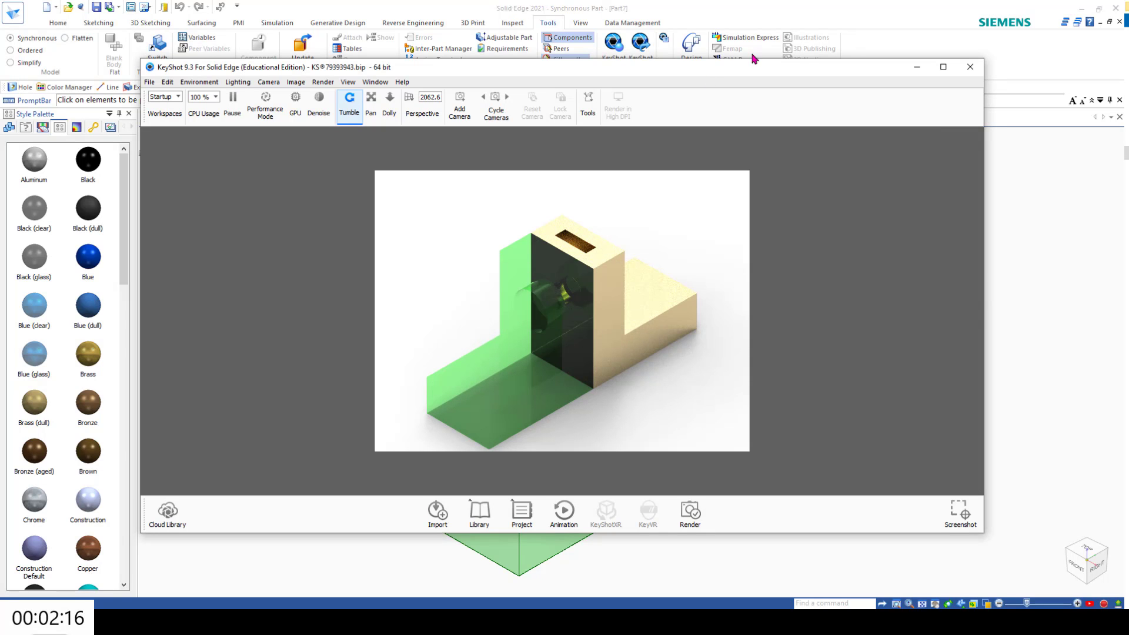
pyautogui.click(974, 67)
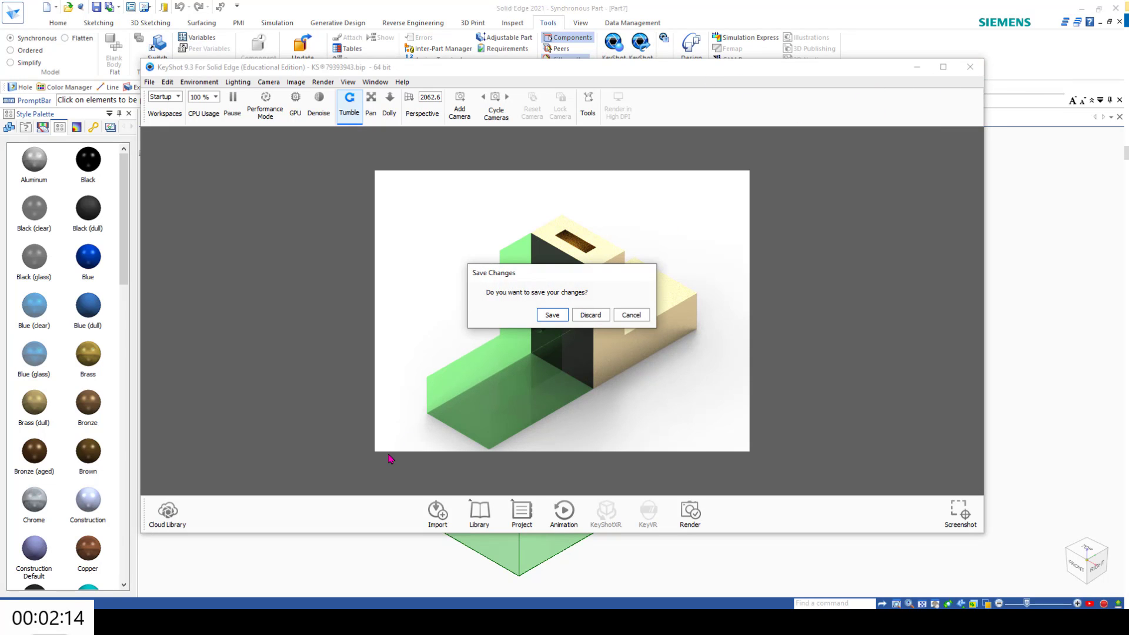
pyautogui.click(590, 315)
# - Export the two-body part for 3D printing as a 3MF file named L brackets in the 20210527 folder
pyautogui.click(13, 12)
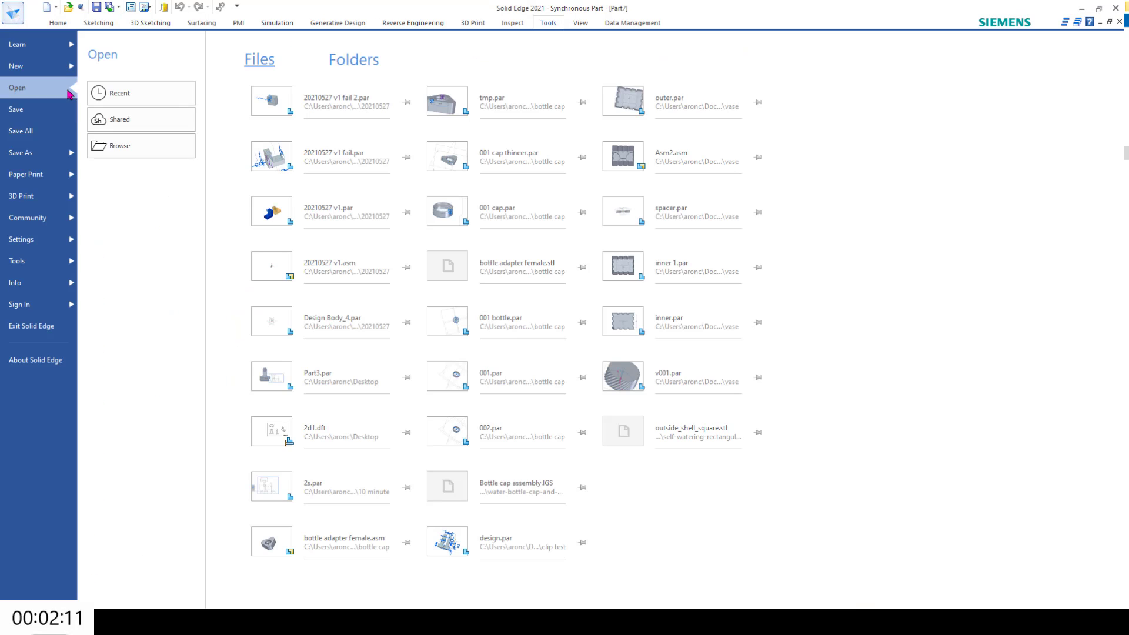
pyautogui.click(35, 195)
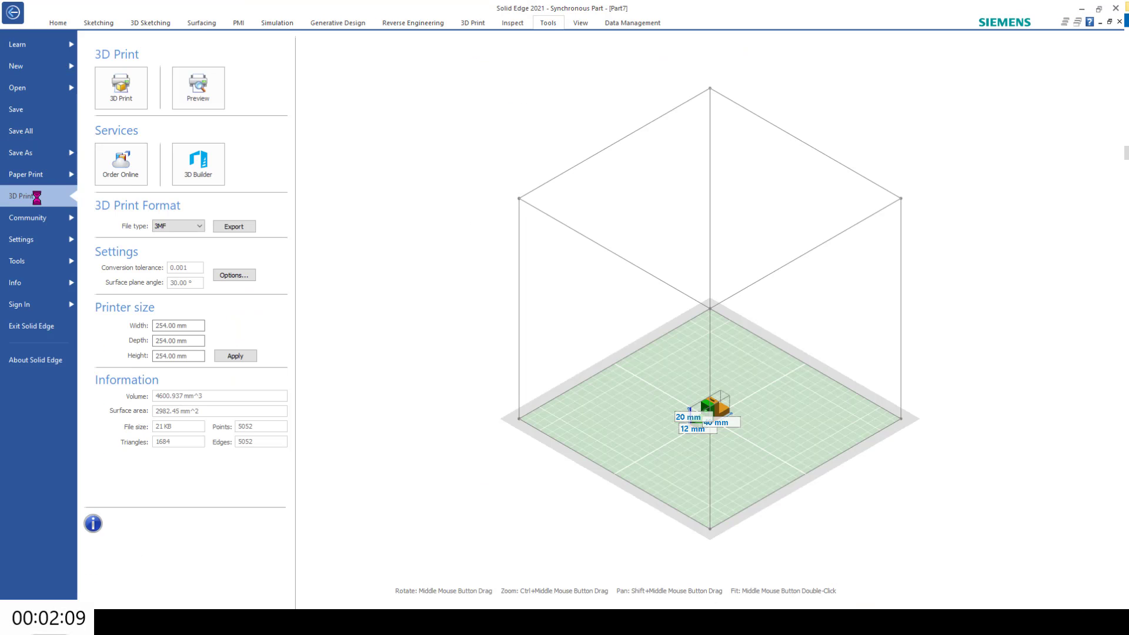
pyautogui.scroll(10, 716, 436)
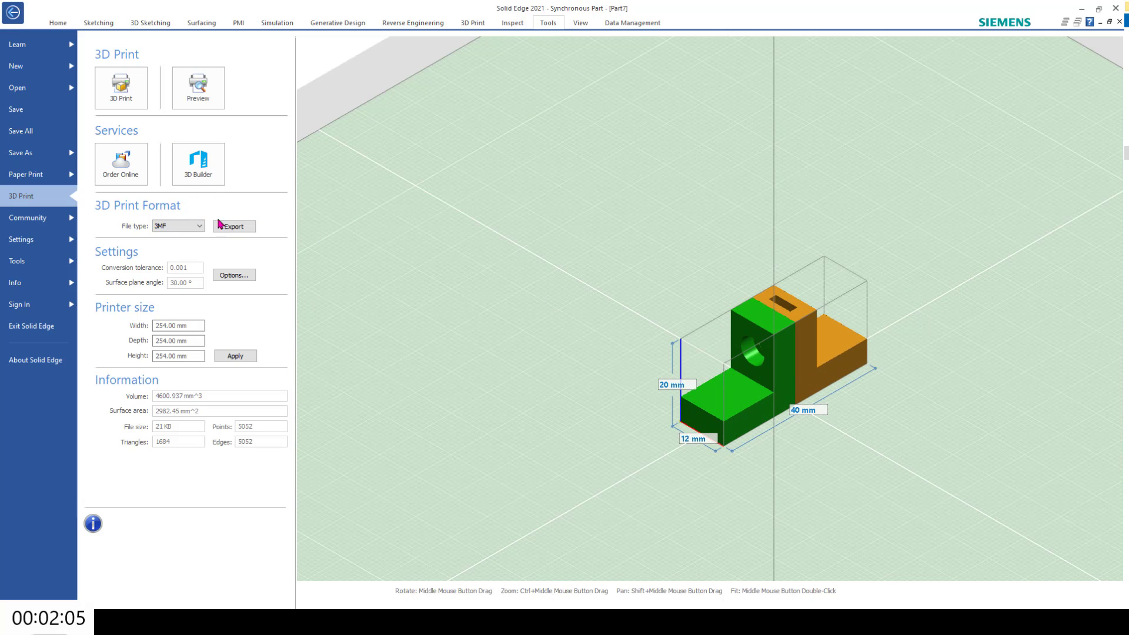
pyautogui.click(235, 226)
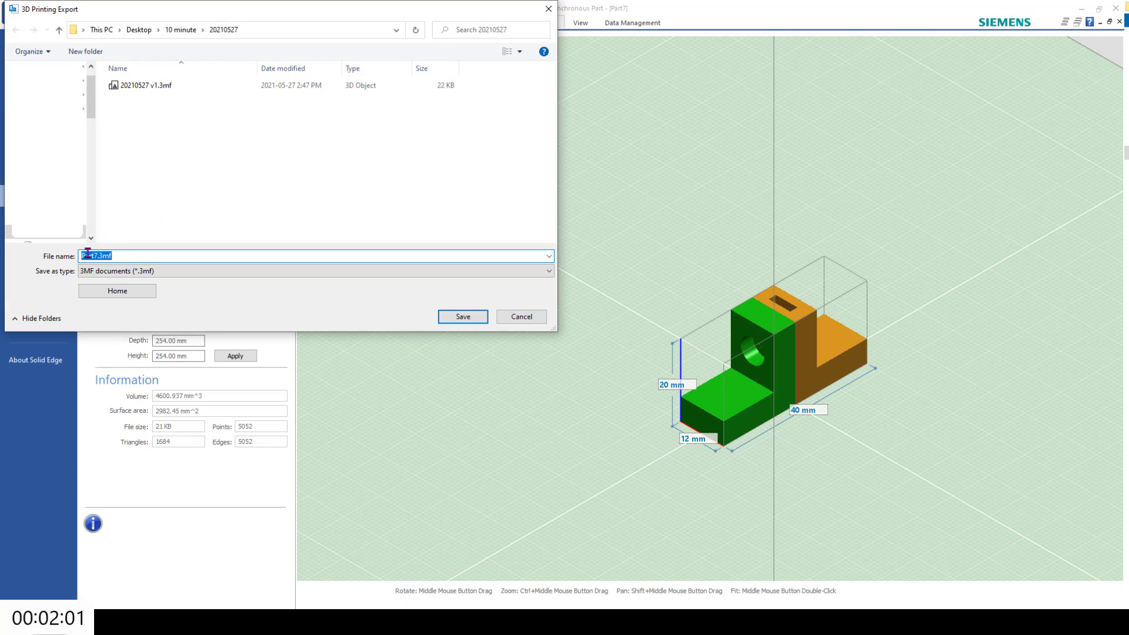
pyautogui.press('BackSpace')
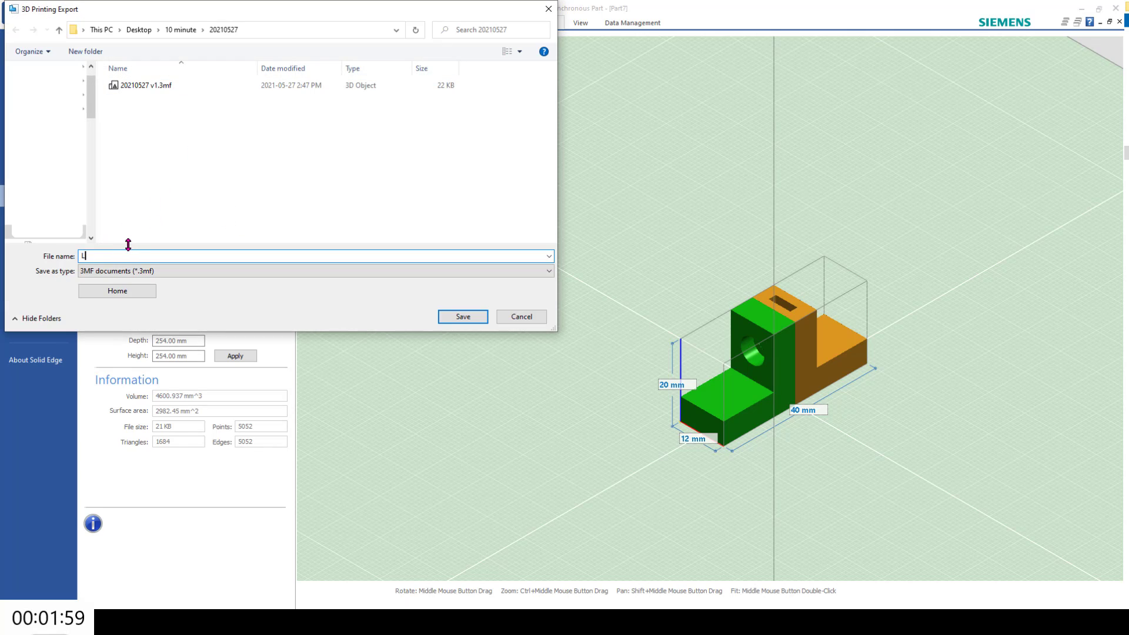
pyautogui.write('L bracket')
pyautogui.press('Return')
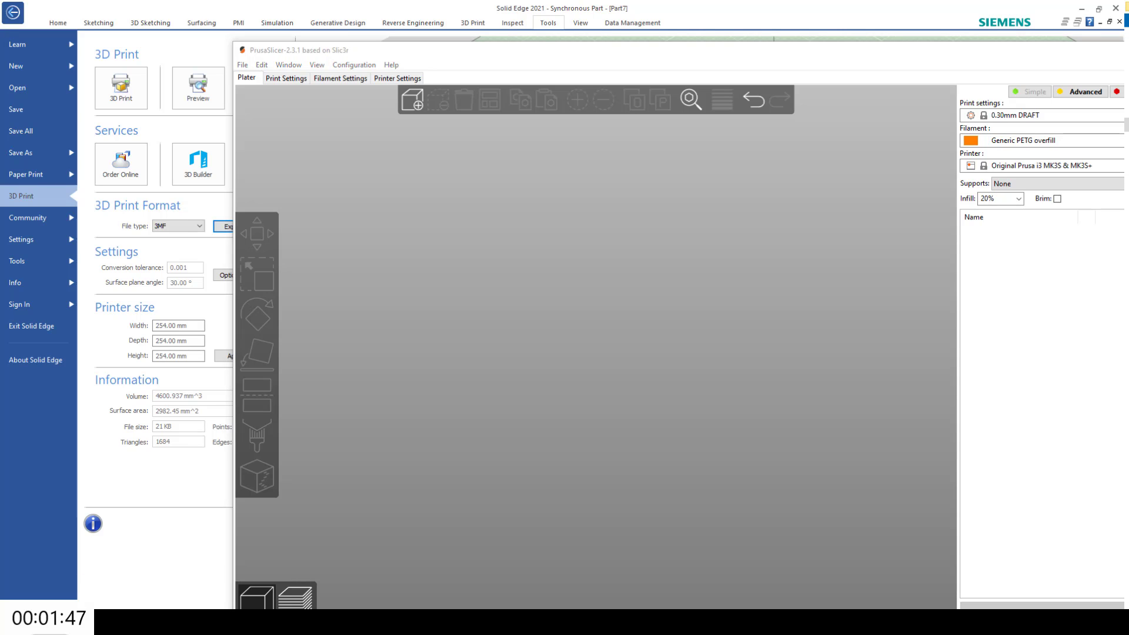
# - Switch to PrusaSlicer, load the exported L brackets file onto the plater and bring the whole window into view
pyautogui.moveTo(1126, 359); pyautogui.dragTo(684, 338)
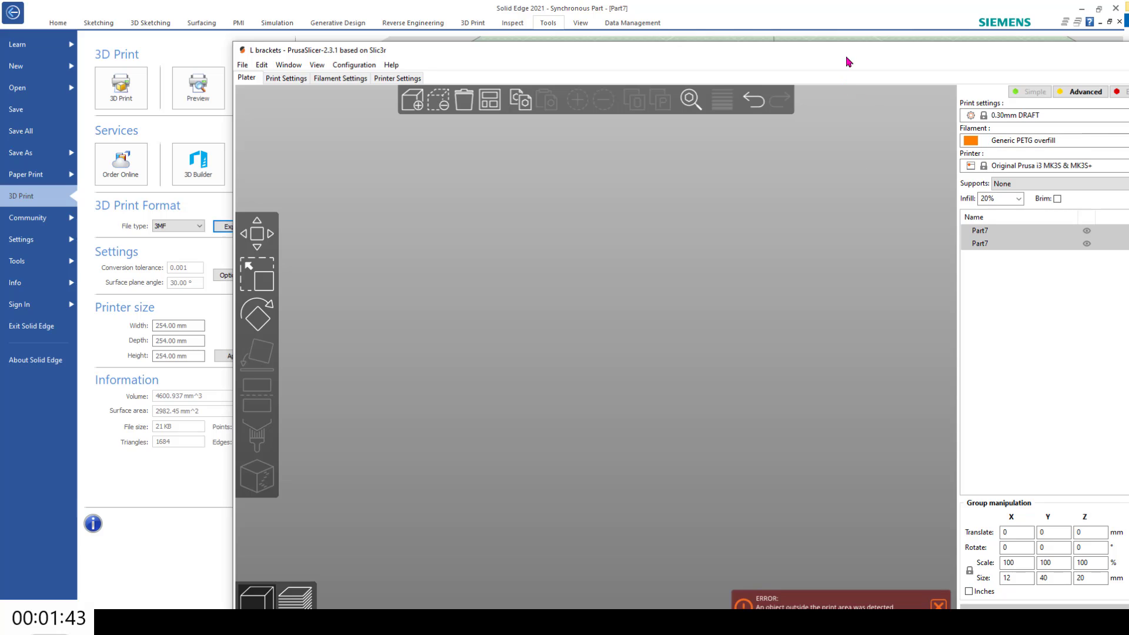
pyautogui.moveTo(847, 57); pyautogui.dragTo(708, 15)
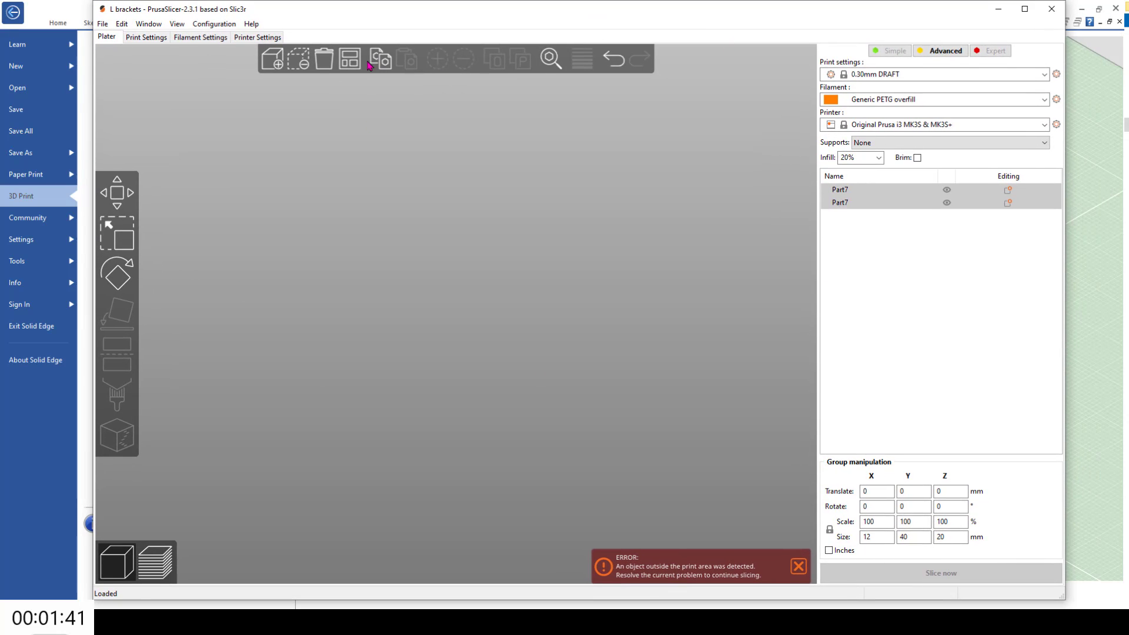
# - Arrange the two bracket bodies on the print bed and slice them
pyautogui.click(350, 59)
pyautogui.scroll(-2, 222, 350)
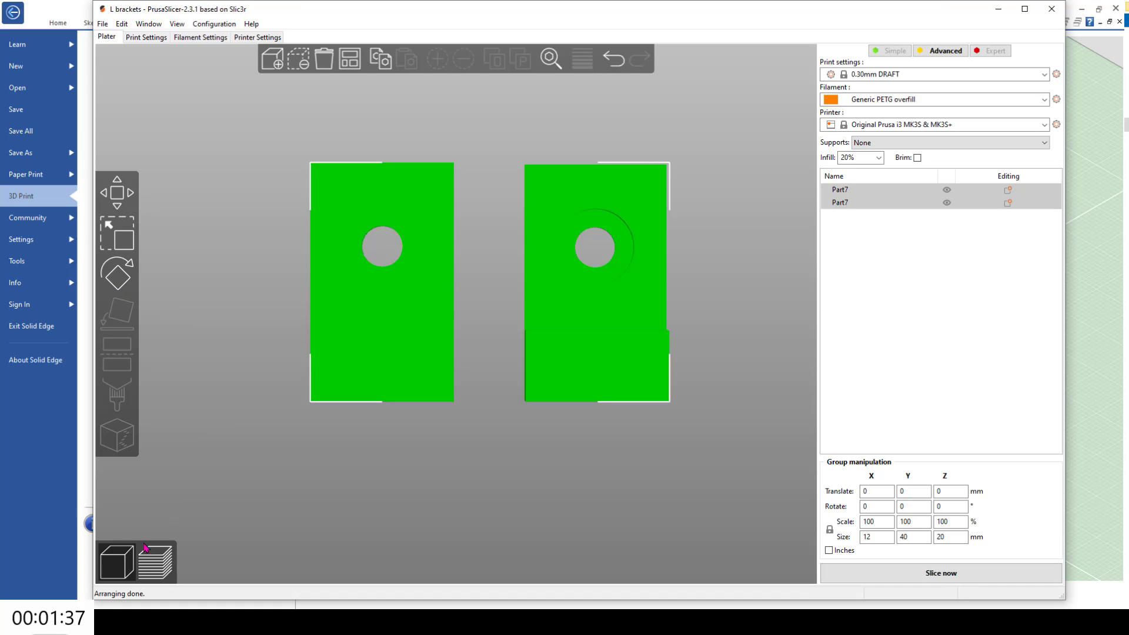
pyautogui.click(86, 569)
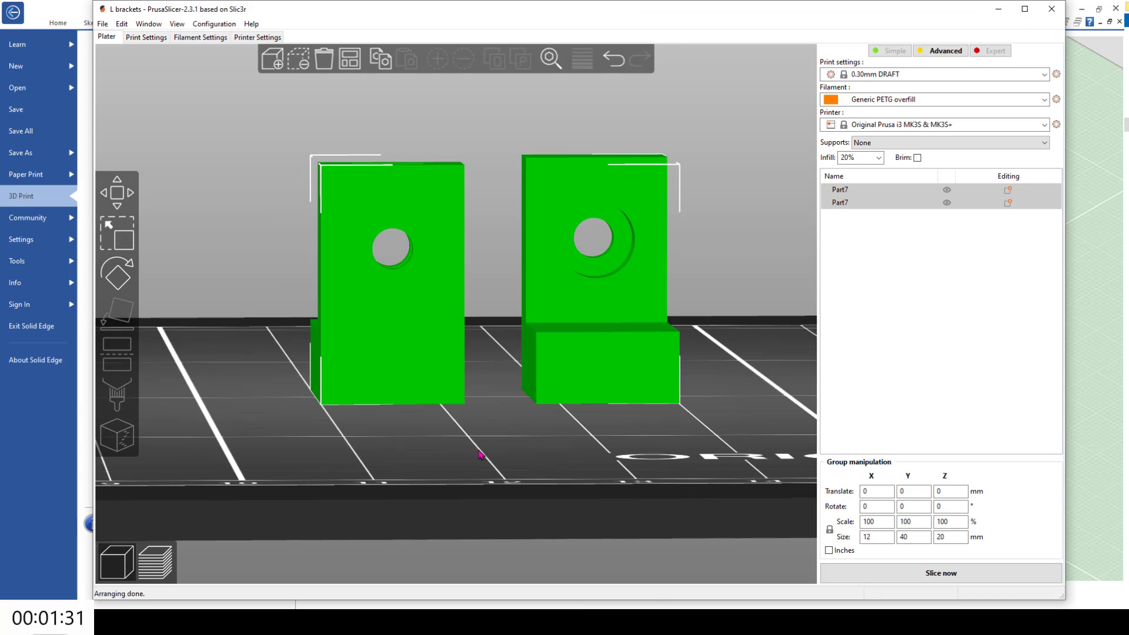
pyautogui.scroll(-8, 481, 455)
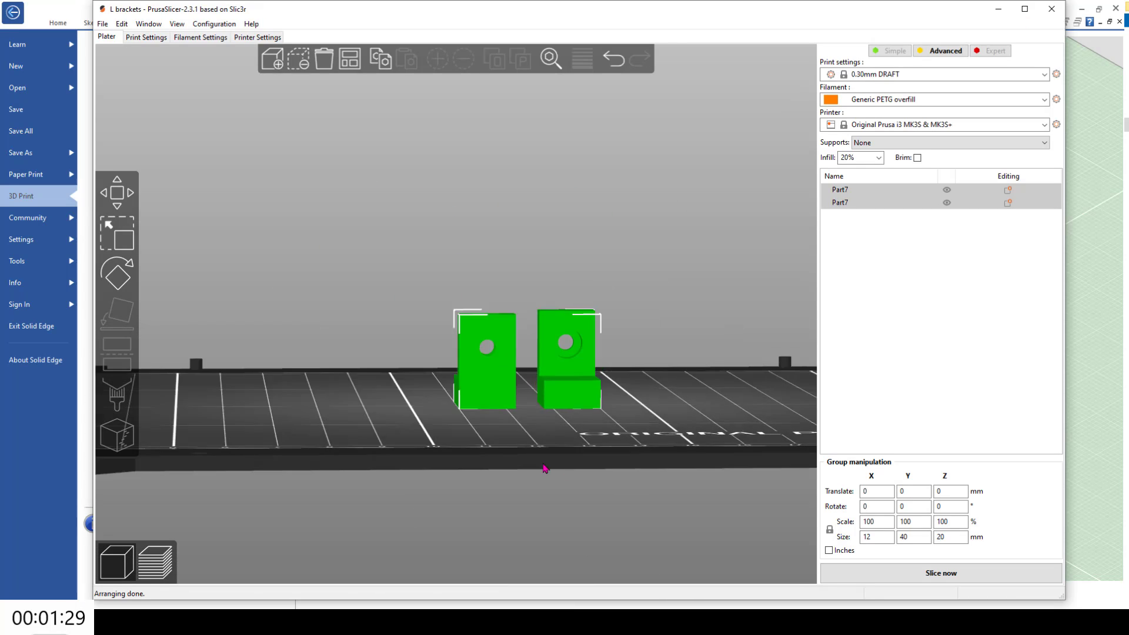
pyautogui.moveTo(544, 469); pyautogui.dragTo(469, 439, button='middle')
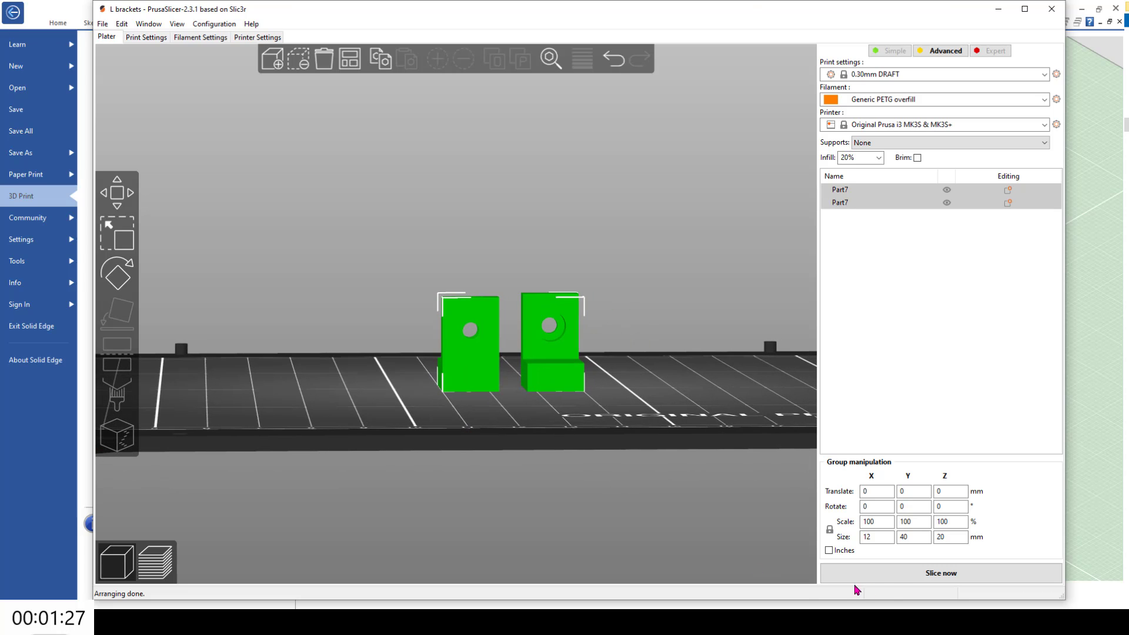
pyautogui.click(891, 580)
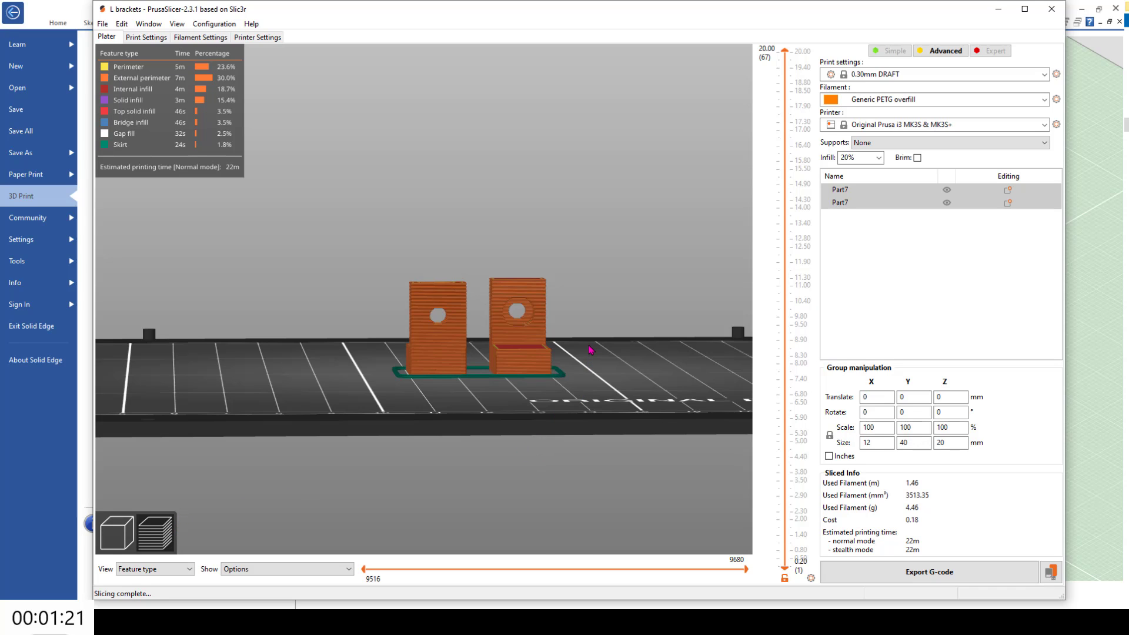
# - Examine the sliced brackets from above and lower the preview's upper layer limit to 10.40 mm, layer 35
pyautogui.press('1')
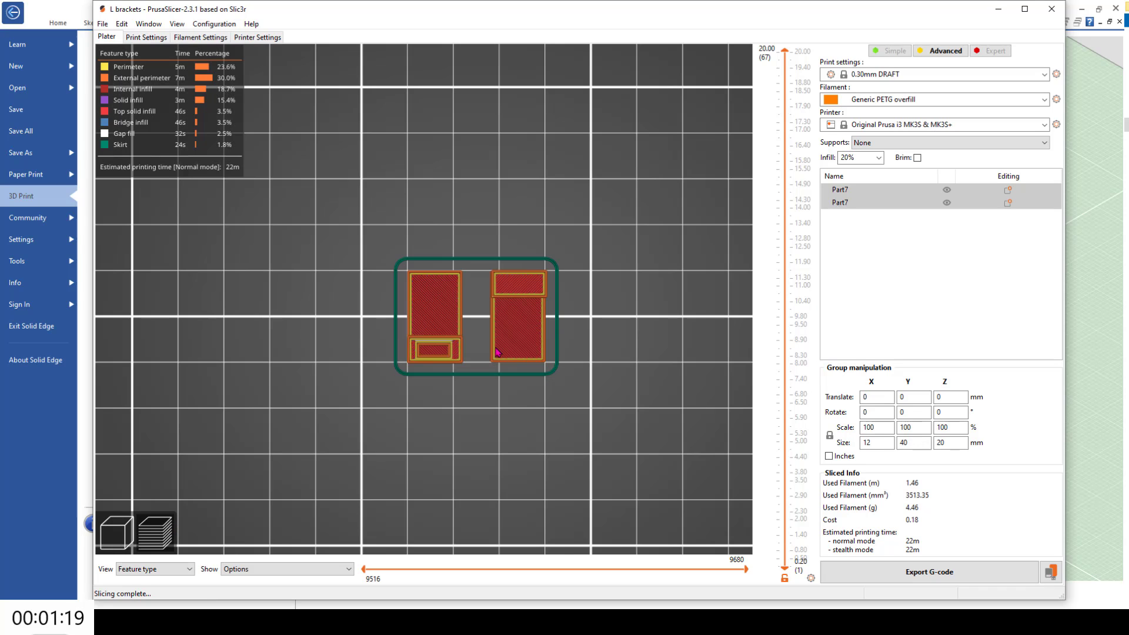
pyautogui.scroll(2, 417, 375)
pyautogui.scroll(-1, 417, 376)
pyautogui.scroll(4, 404, 380)
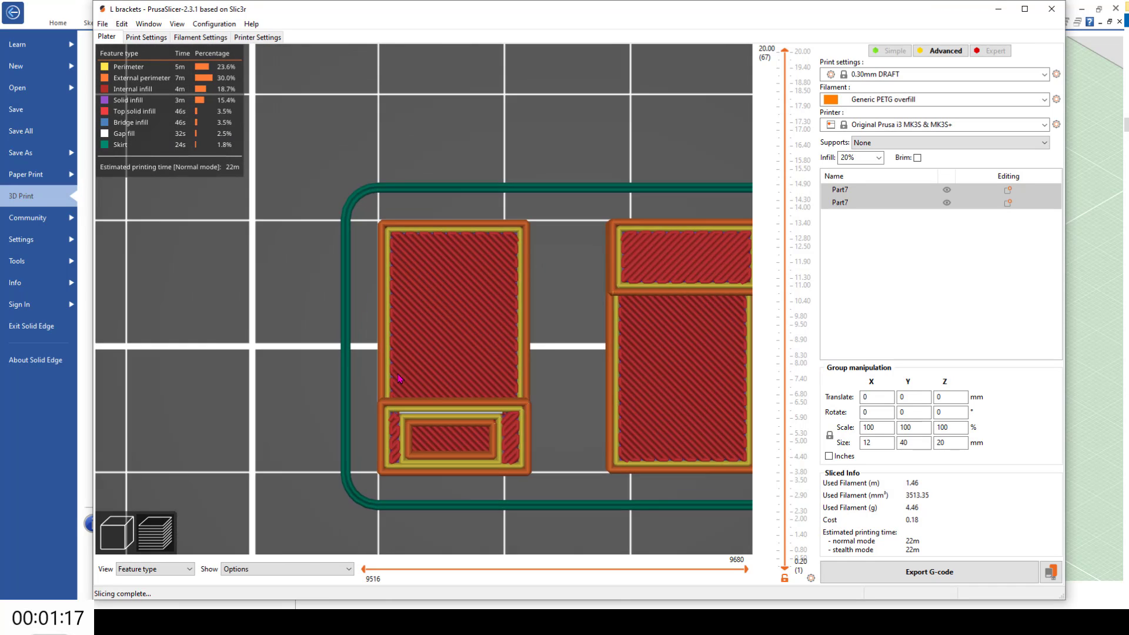
pyautogui.scroll(2, 398, 379)
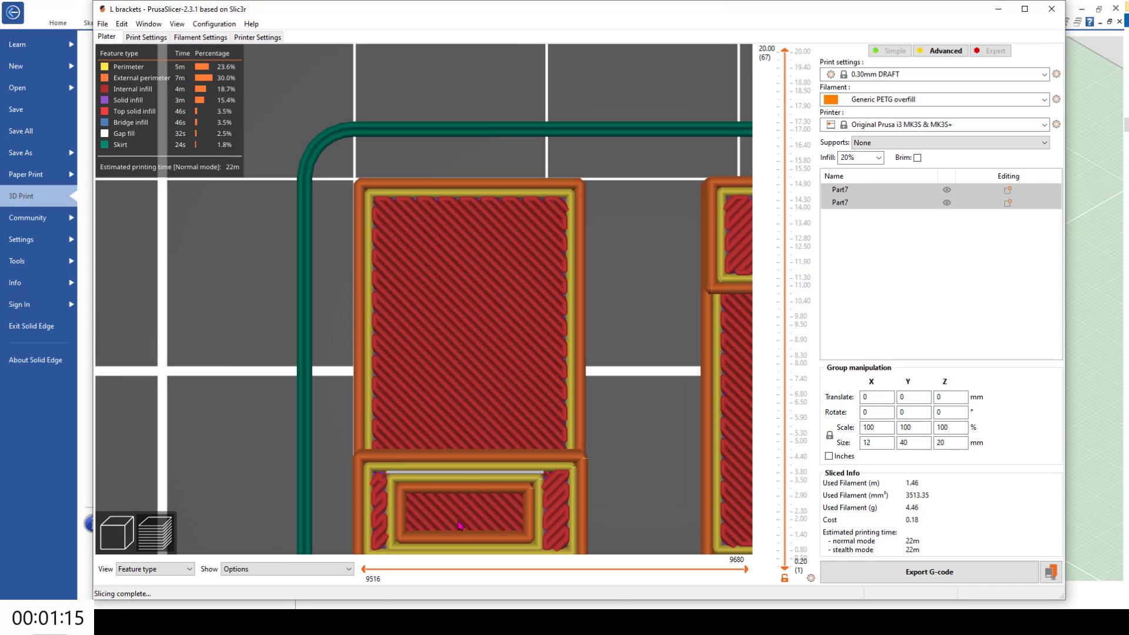
pyautogui.moveTo(488, 505); pyautogui.dragTo(311, 419, button='middle')
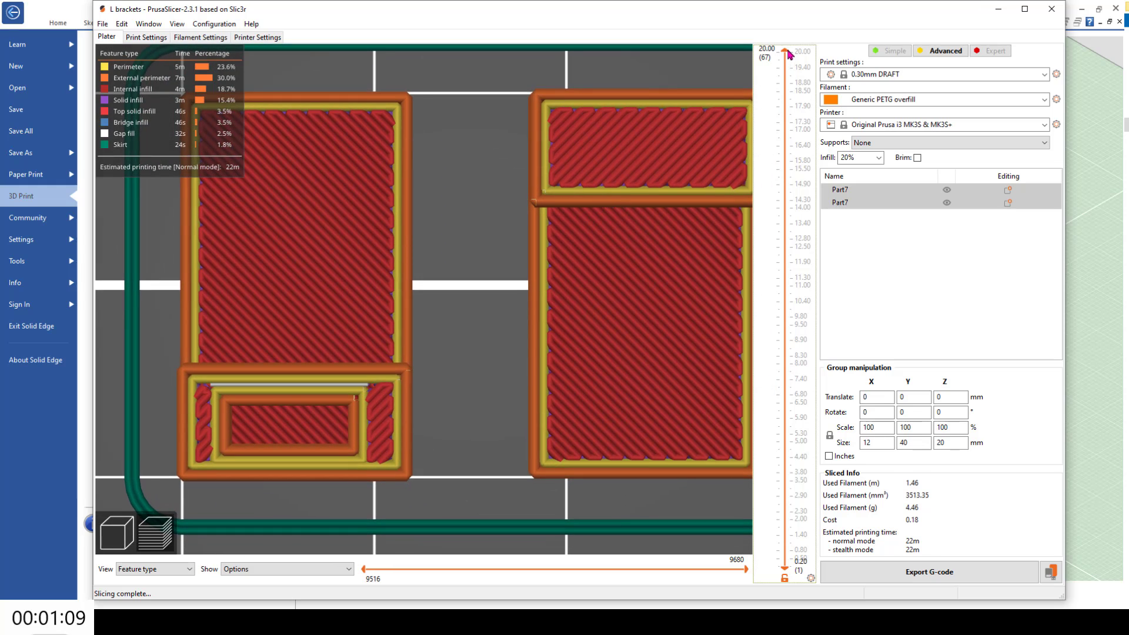
pyautogui.moveTo(790, 54); pyautogui.dragTo(765, 306)
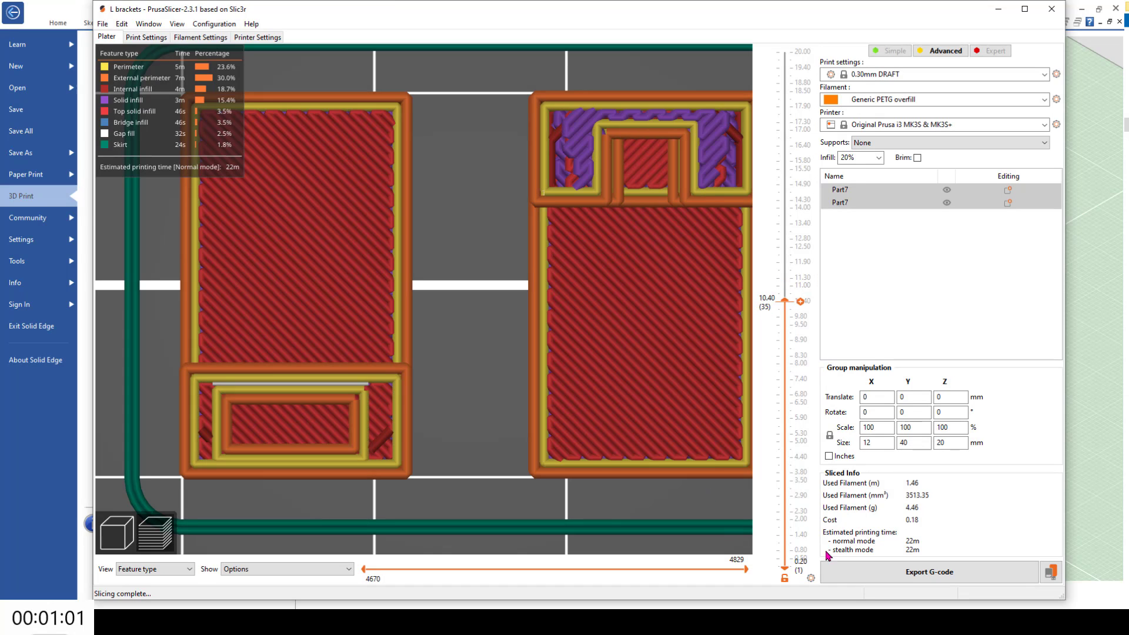
# - Raise the preview's upper layer limit to 16.10 mm, layer 54, and inspect the layers around both brackets' holes from the front
pyautogui.press('2')
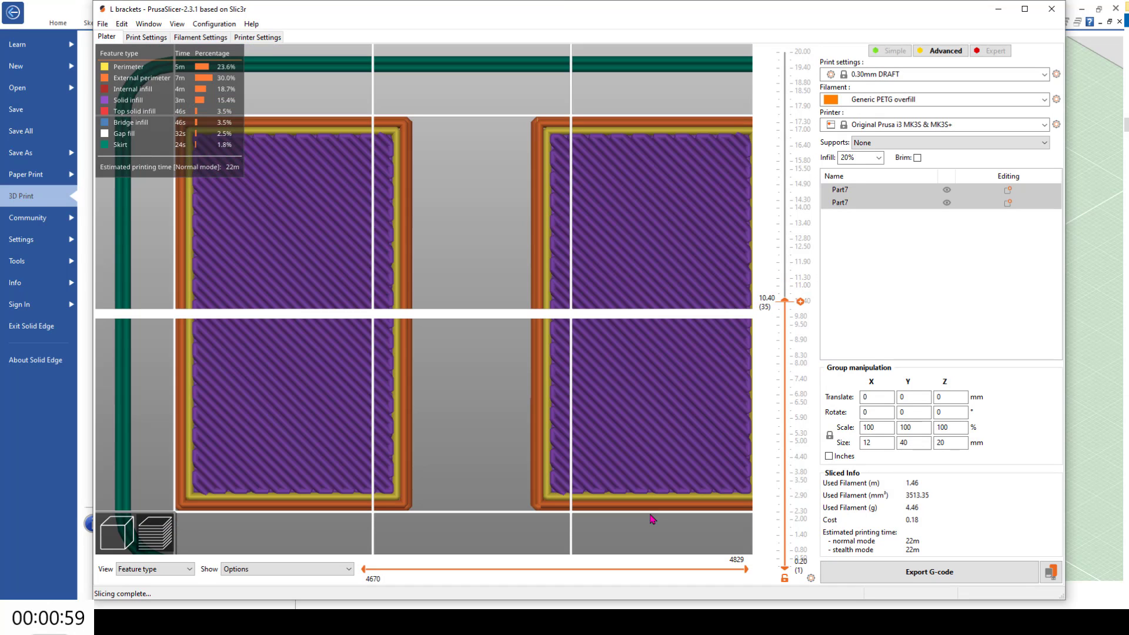
pyautogui.press('3')
pyautogui.moveTo(577, 449); pyautogui.dragTo(514, 247, button='middle')
pyautogui.moveTo(421, 331)
pyautogui.mouseDown(button='middle')
pyautogui.moveTo(430, 332)
pyautogui.moveTo(393, 330)
pyautogui.moveTo(406, 332)
pyautogui.mouseUp(button='middle')
pyautogui.moveTo(464, 341); pyautogui.dragTo(418, 358)
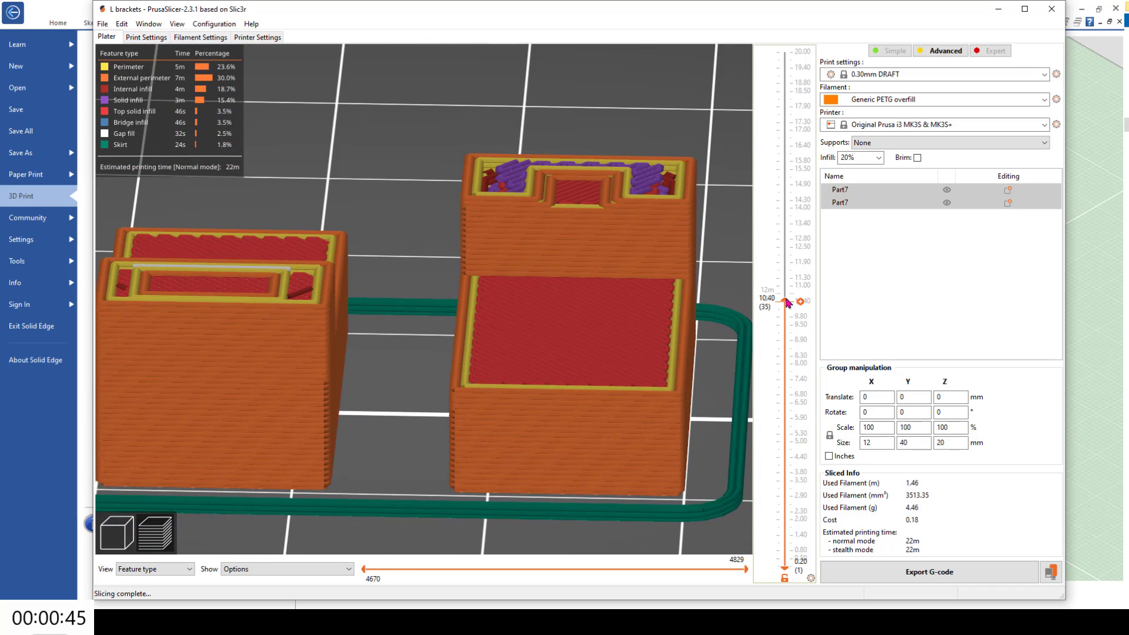
pyautogui.moveTo(786, 301); pyautogui.dragTo(770, 157)
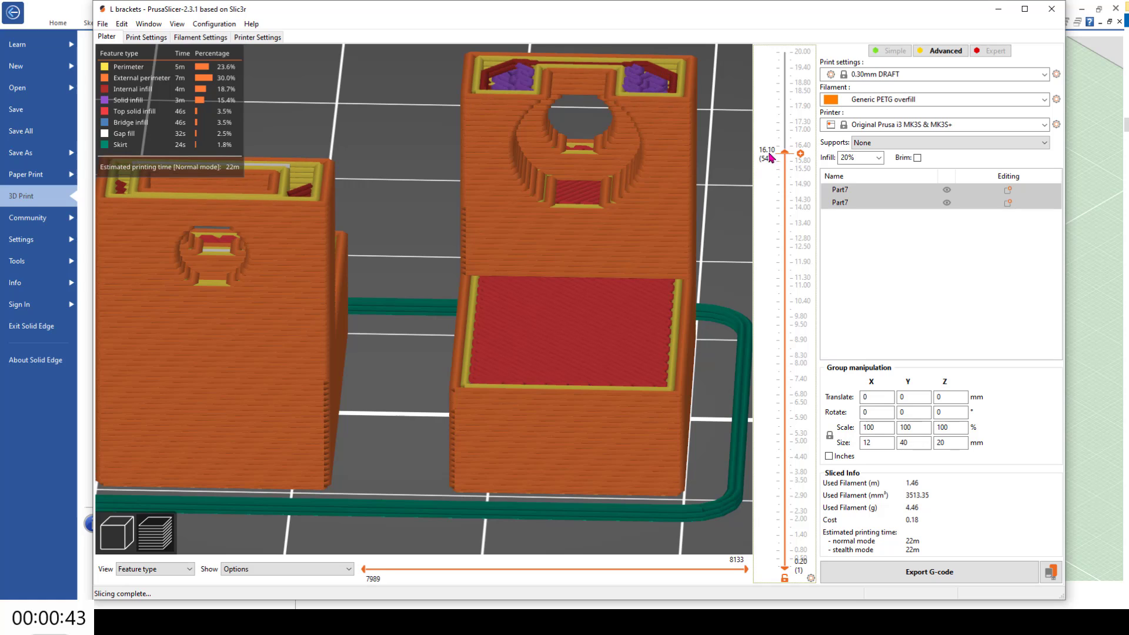
pyautogui.press('3')
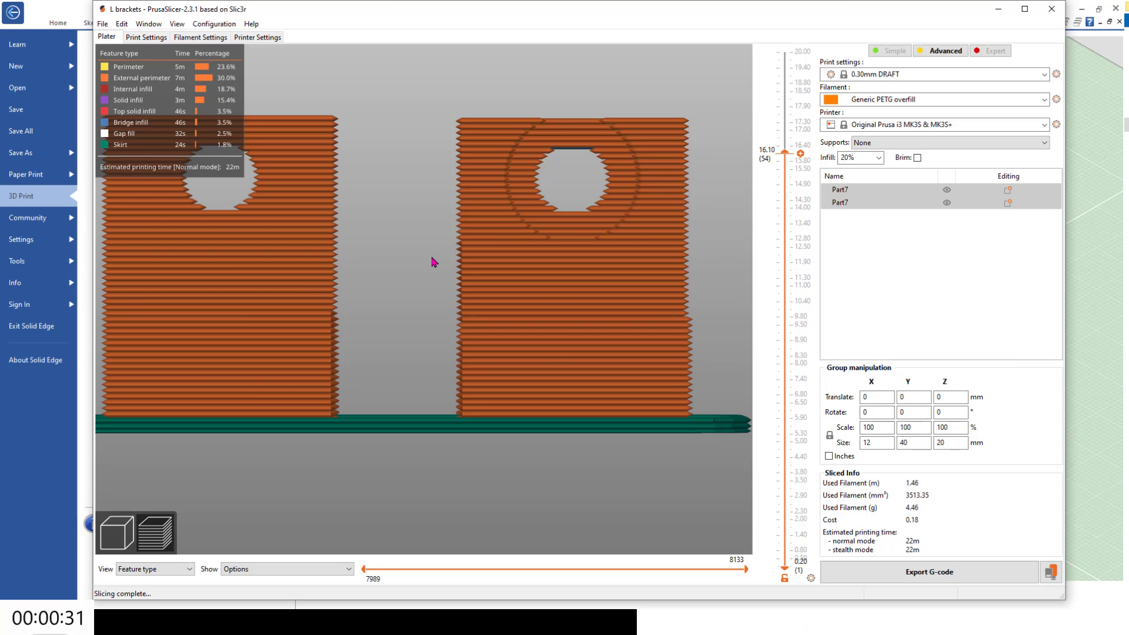
pyautogui.moveTo(432, 257); pyautogui.dragTo(500, 294, button='middle')
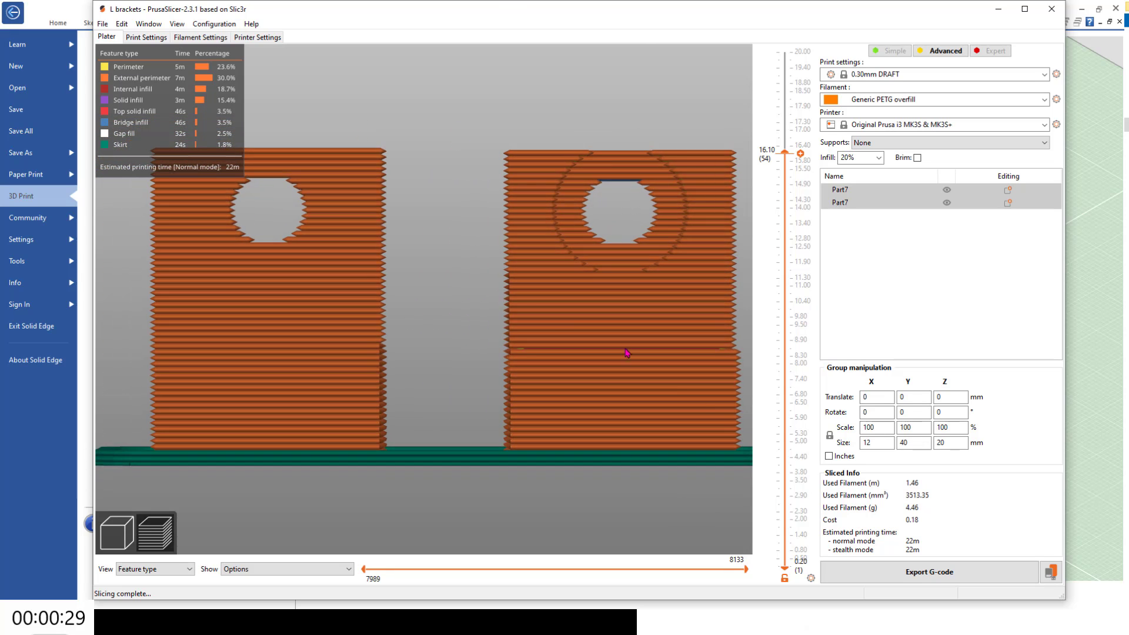